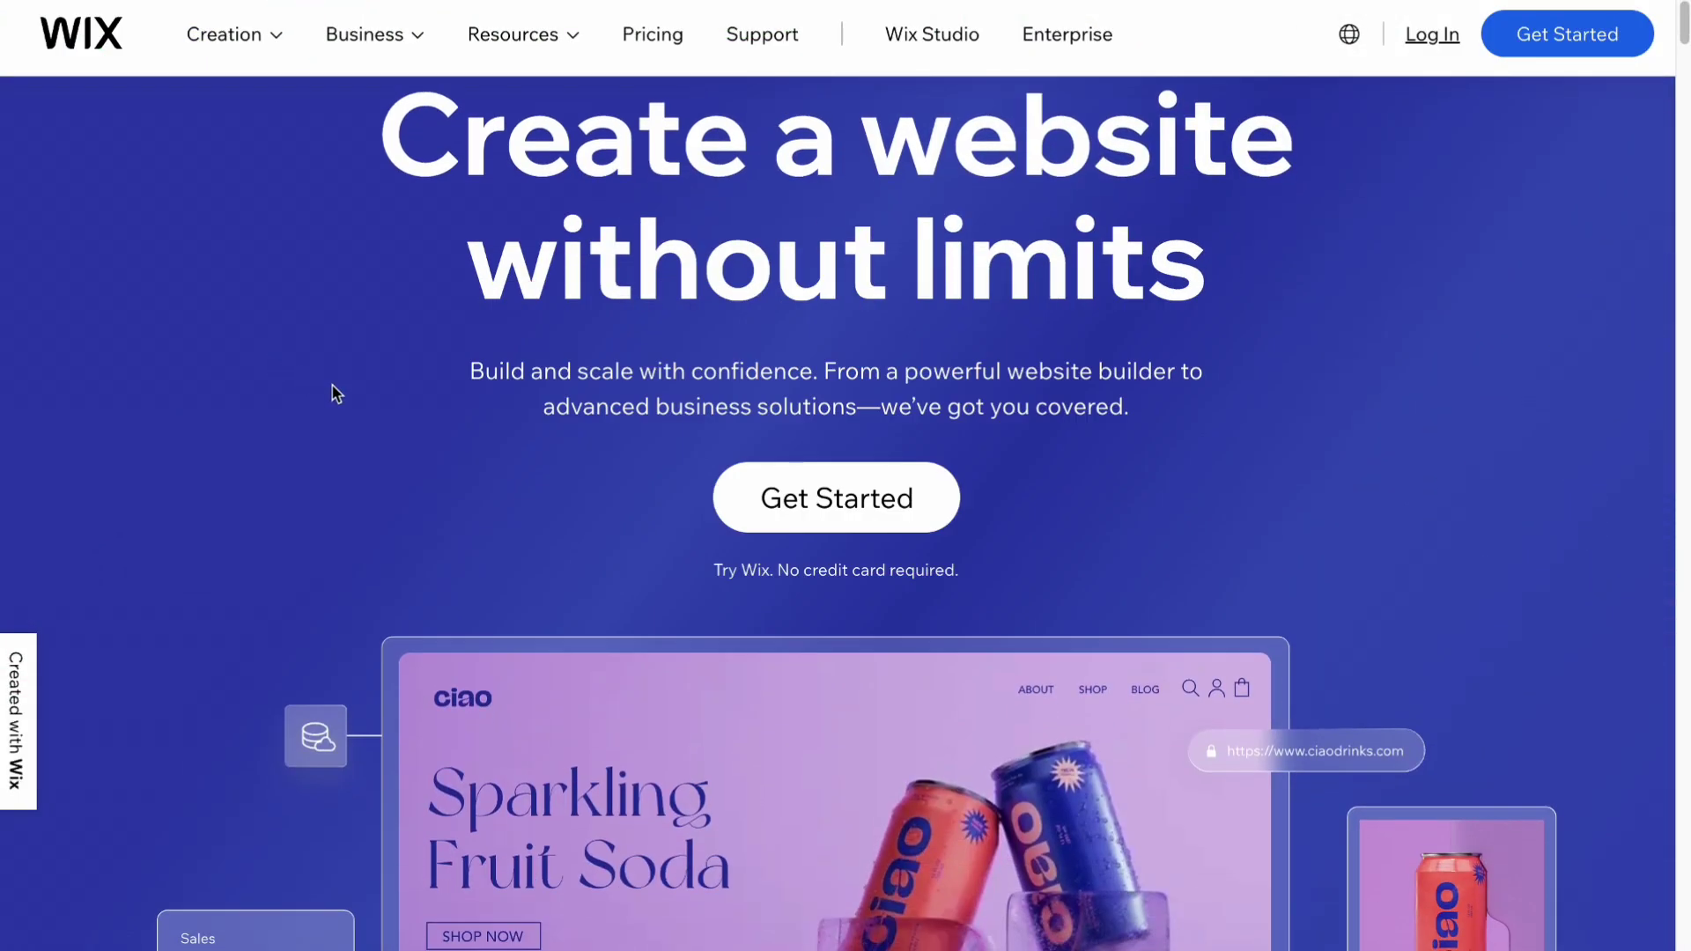
Browse the Wix homepage, then choose Get Started to reach the account's site list
scroll(335, 393, down, 1)
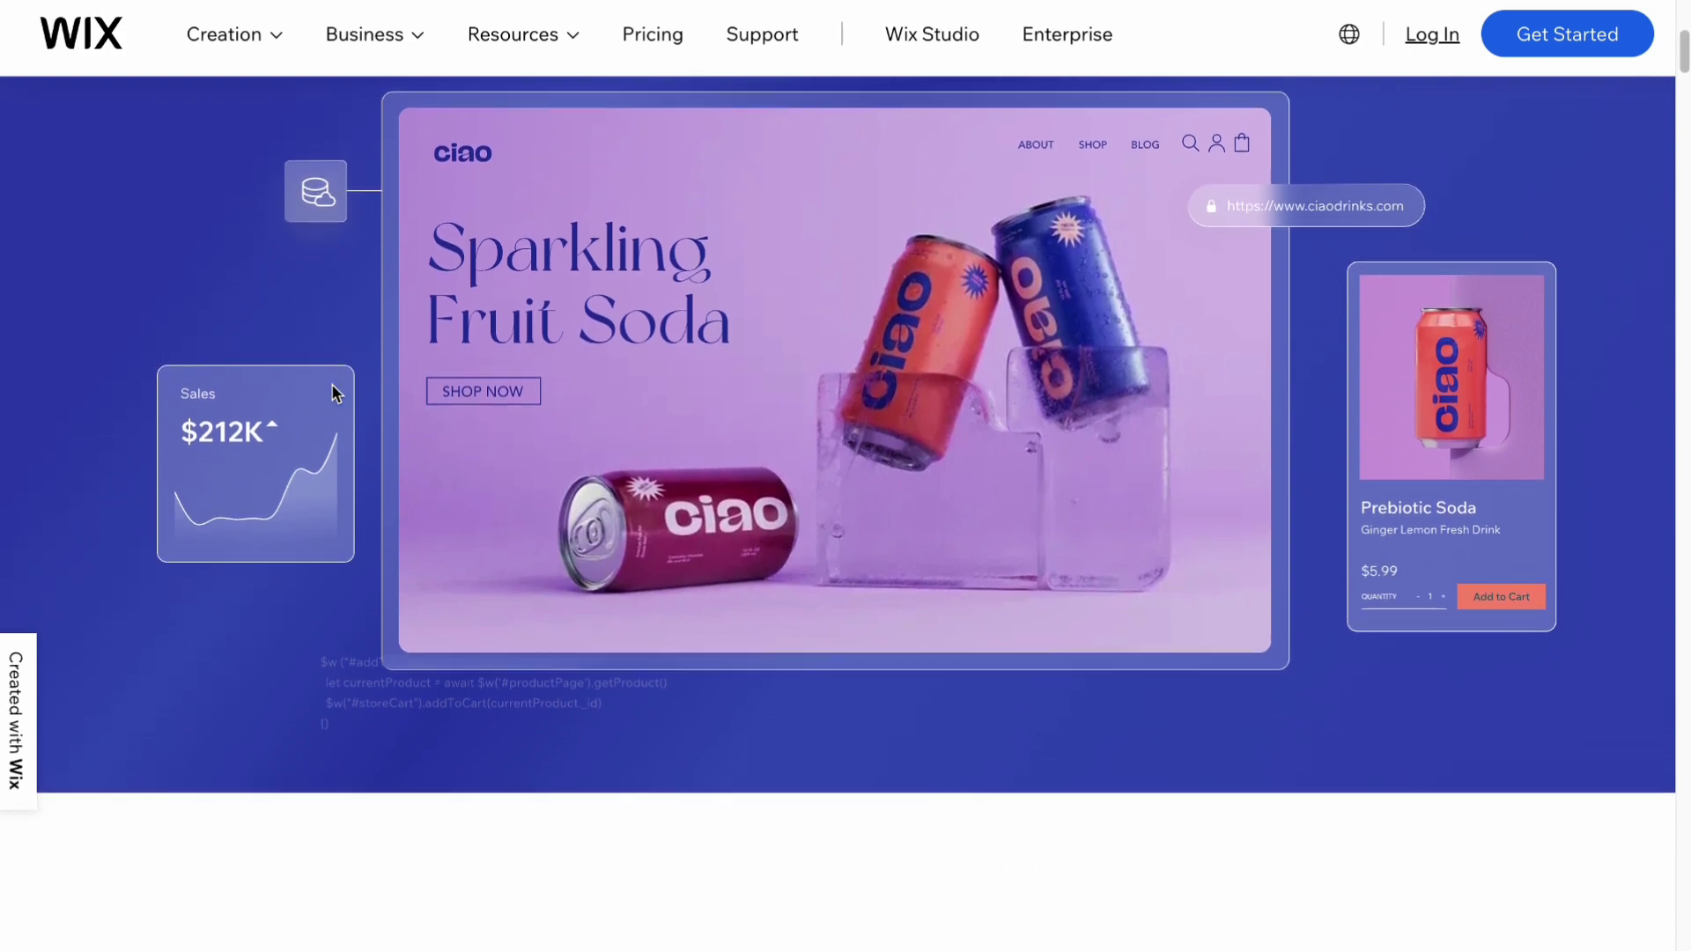
scroll(333, 391, down, 8)
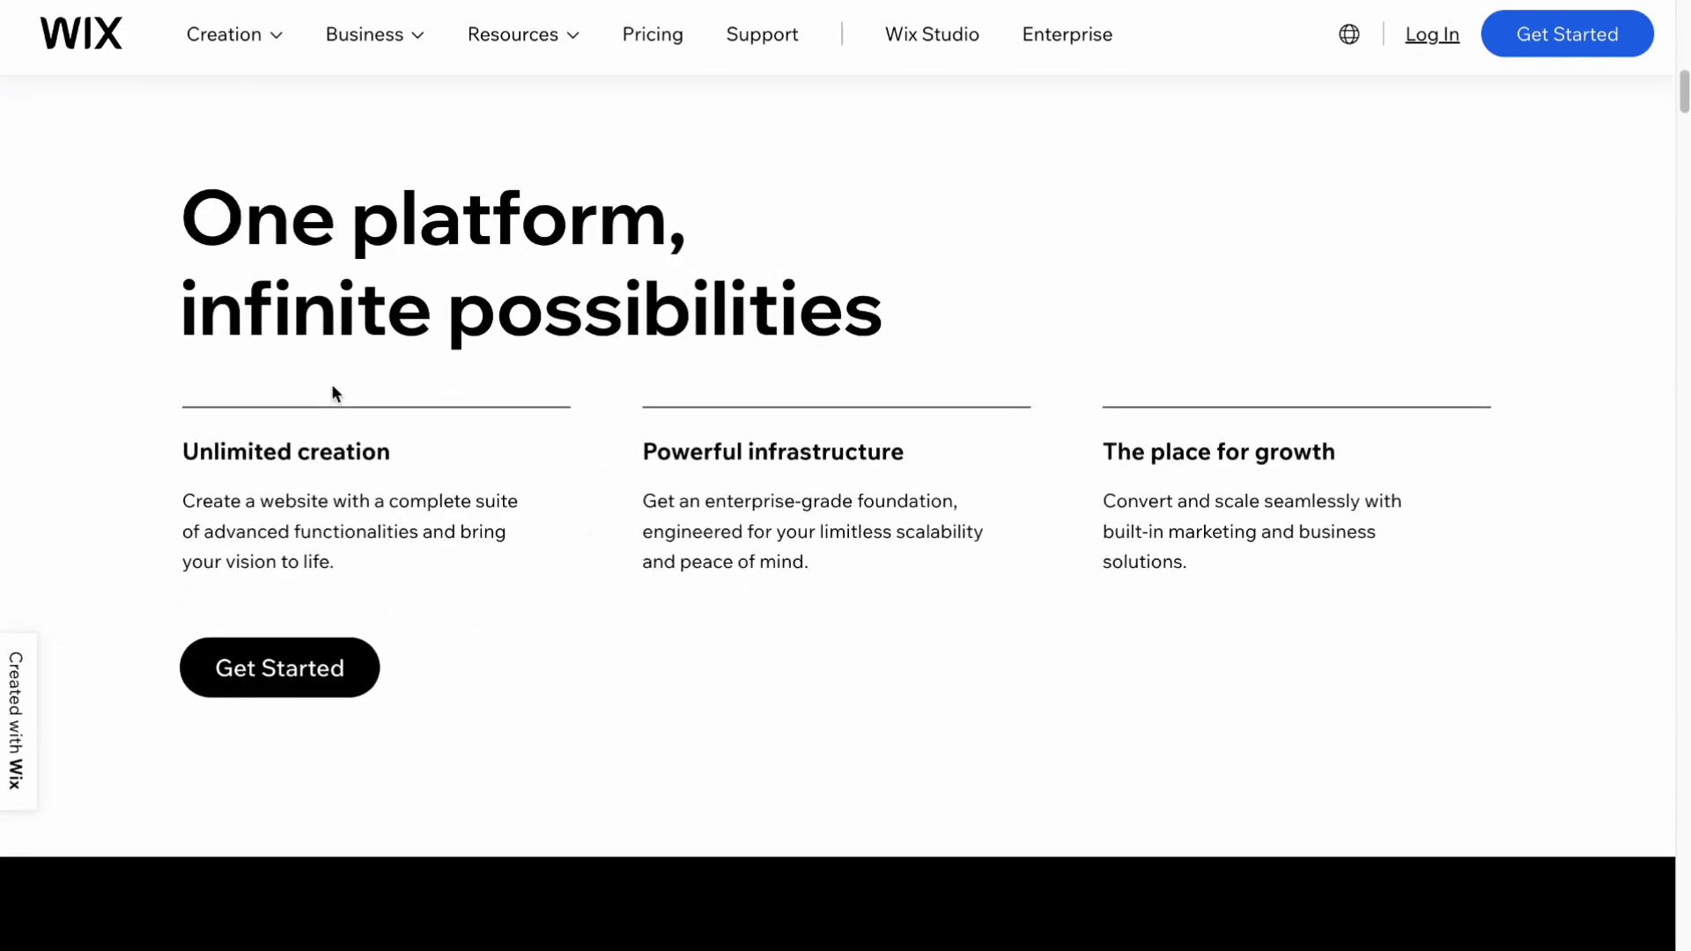
scroll(333, 388, up, 7)
scroll(334, 379, up, 3)
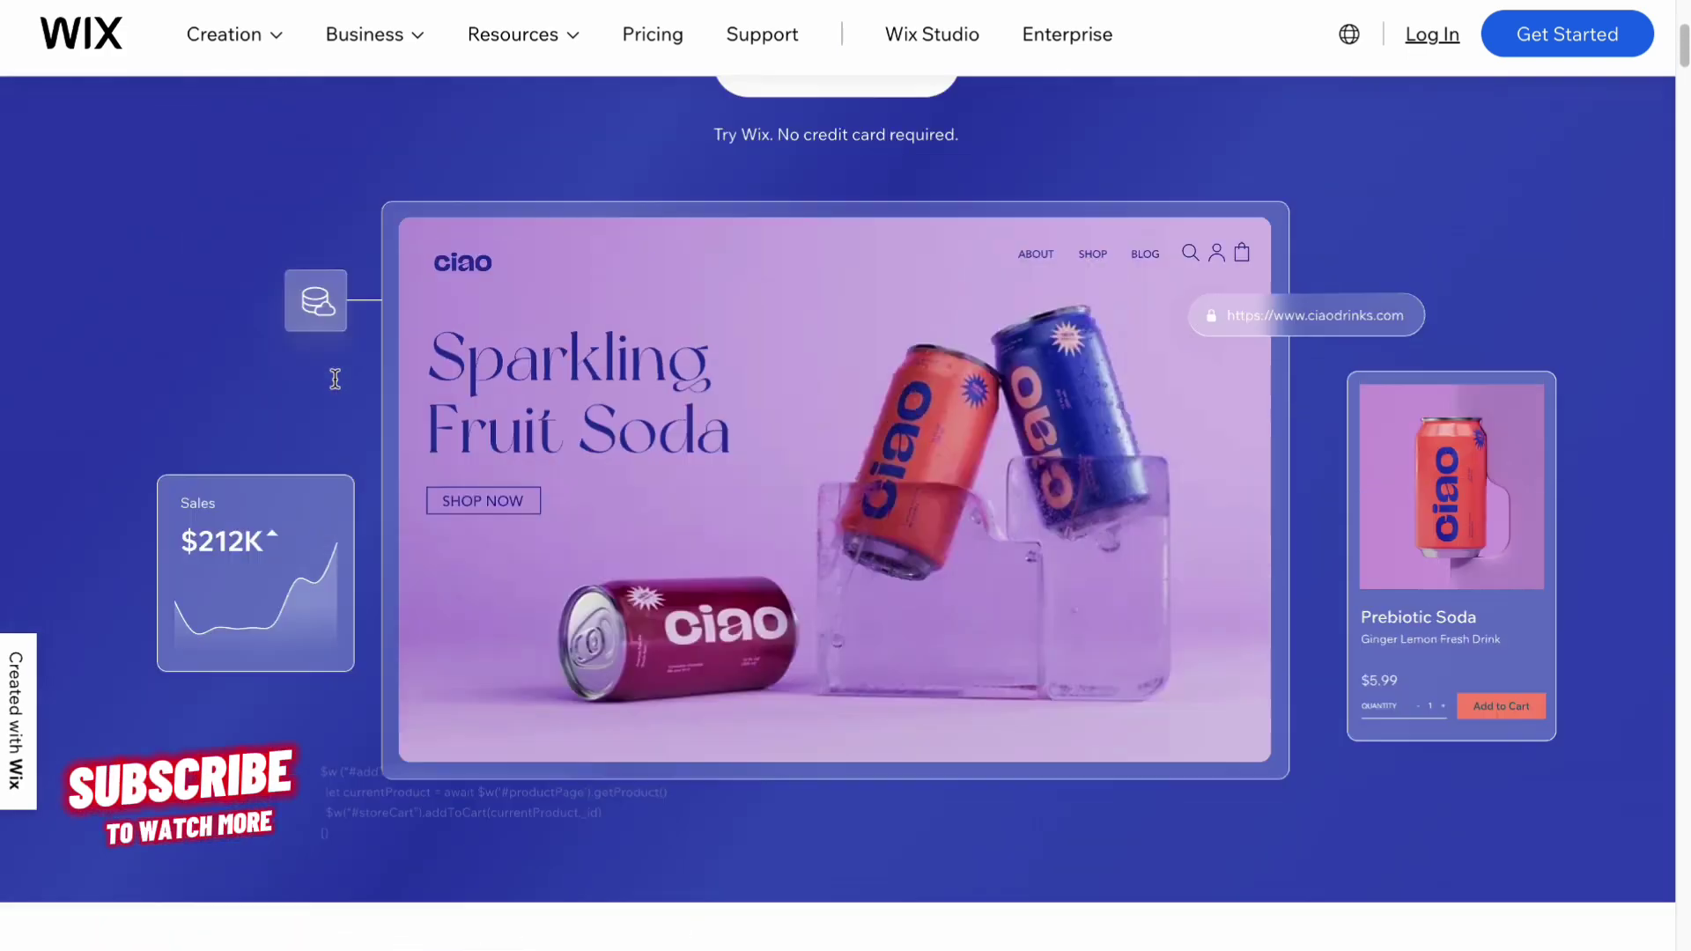
scroll(332, 377, up, 5)
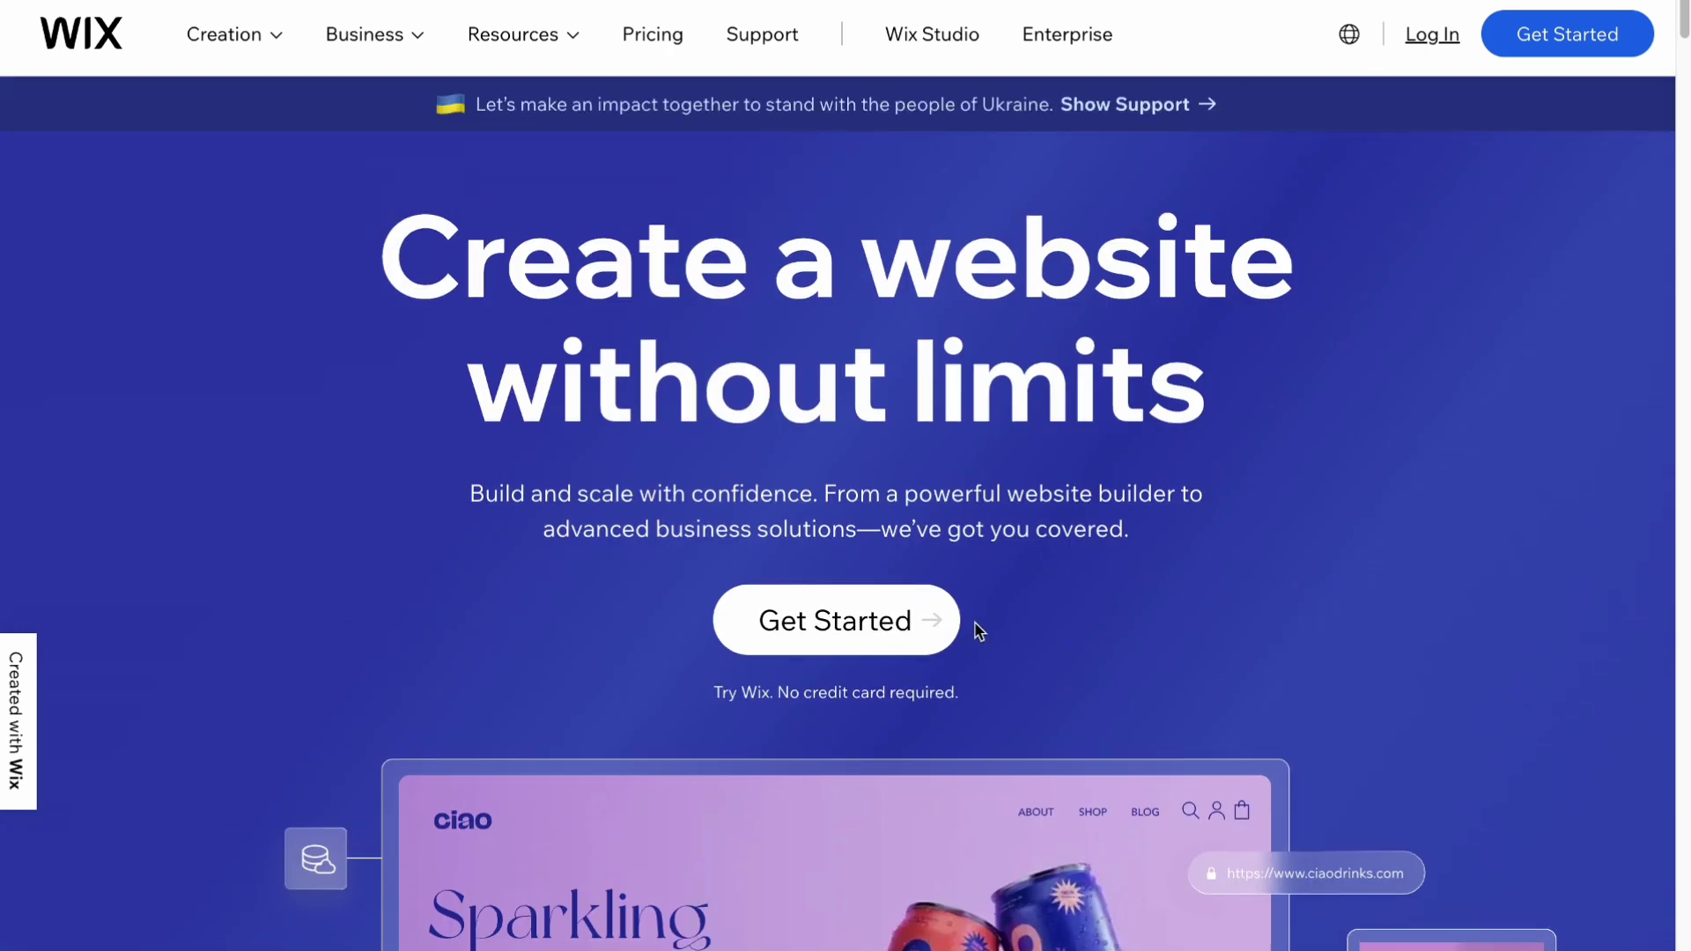
click(851, 629)
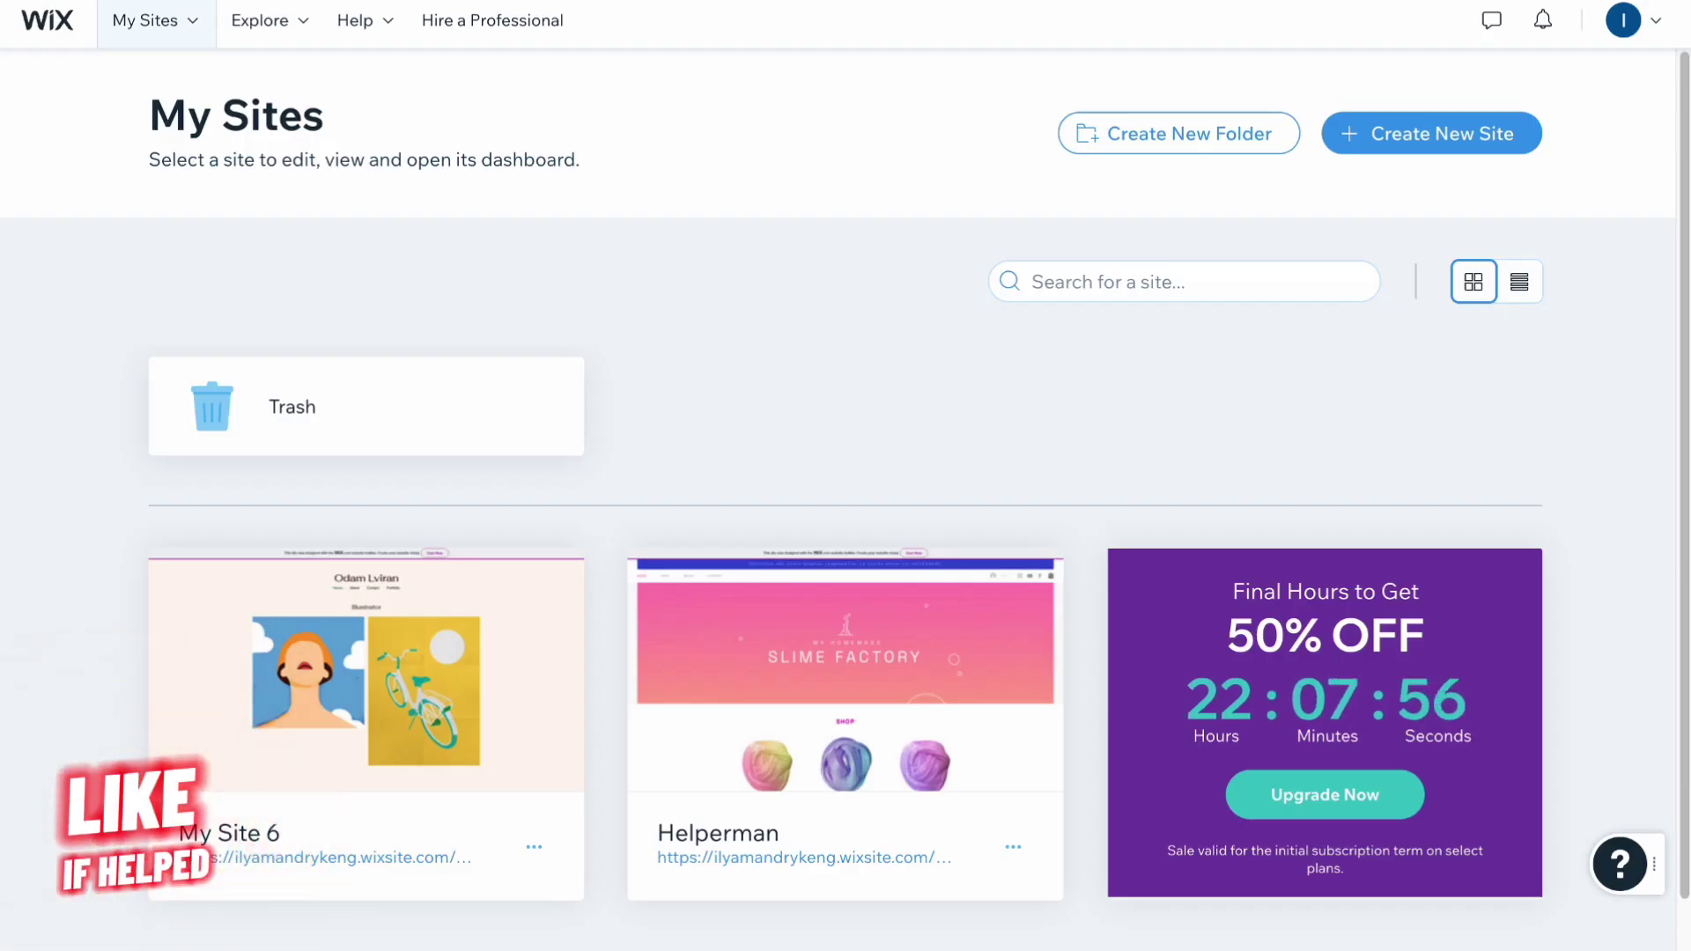
Start a new site from My Sites with Create New Site
click(1442, 139)
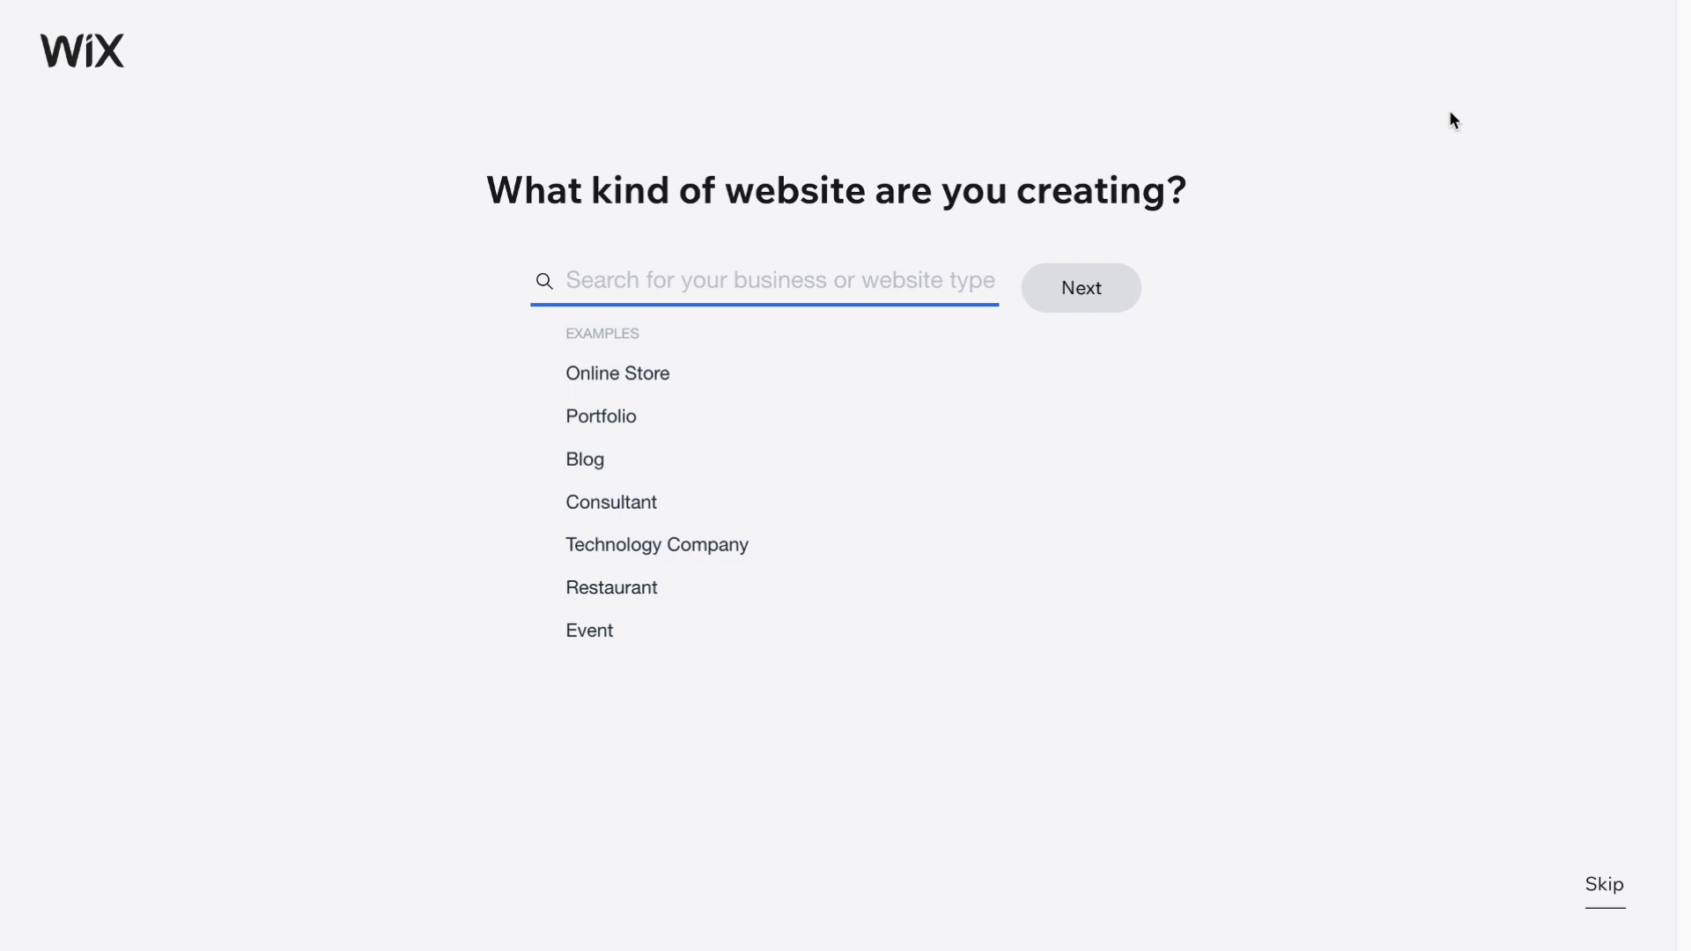
Search 'product page' and pick Product Landing Page as the site type
text(פ)
key(BackSpace)
text(pr)
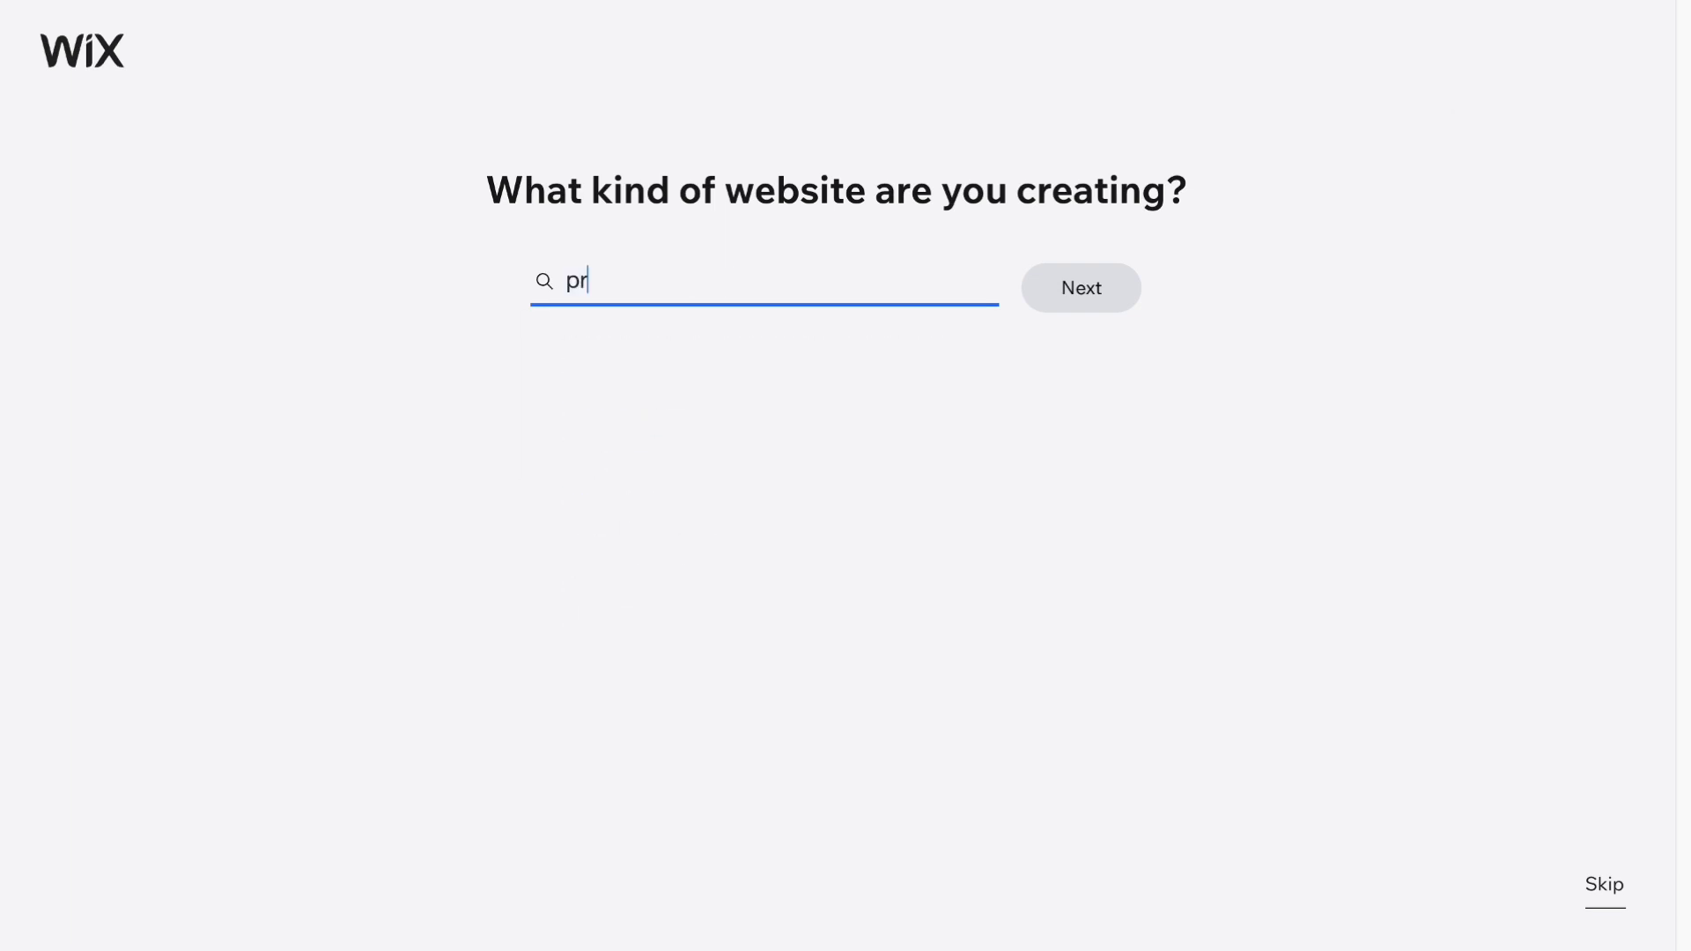
text(oduc)
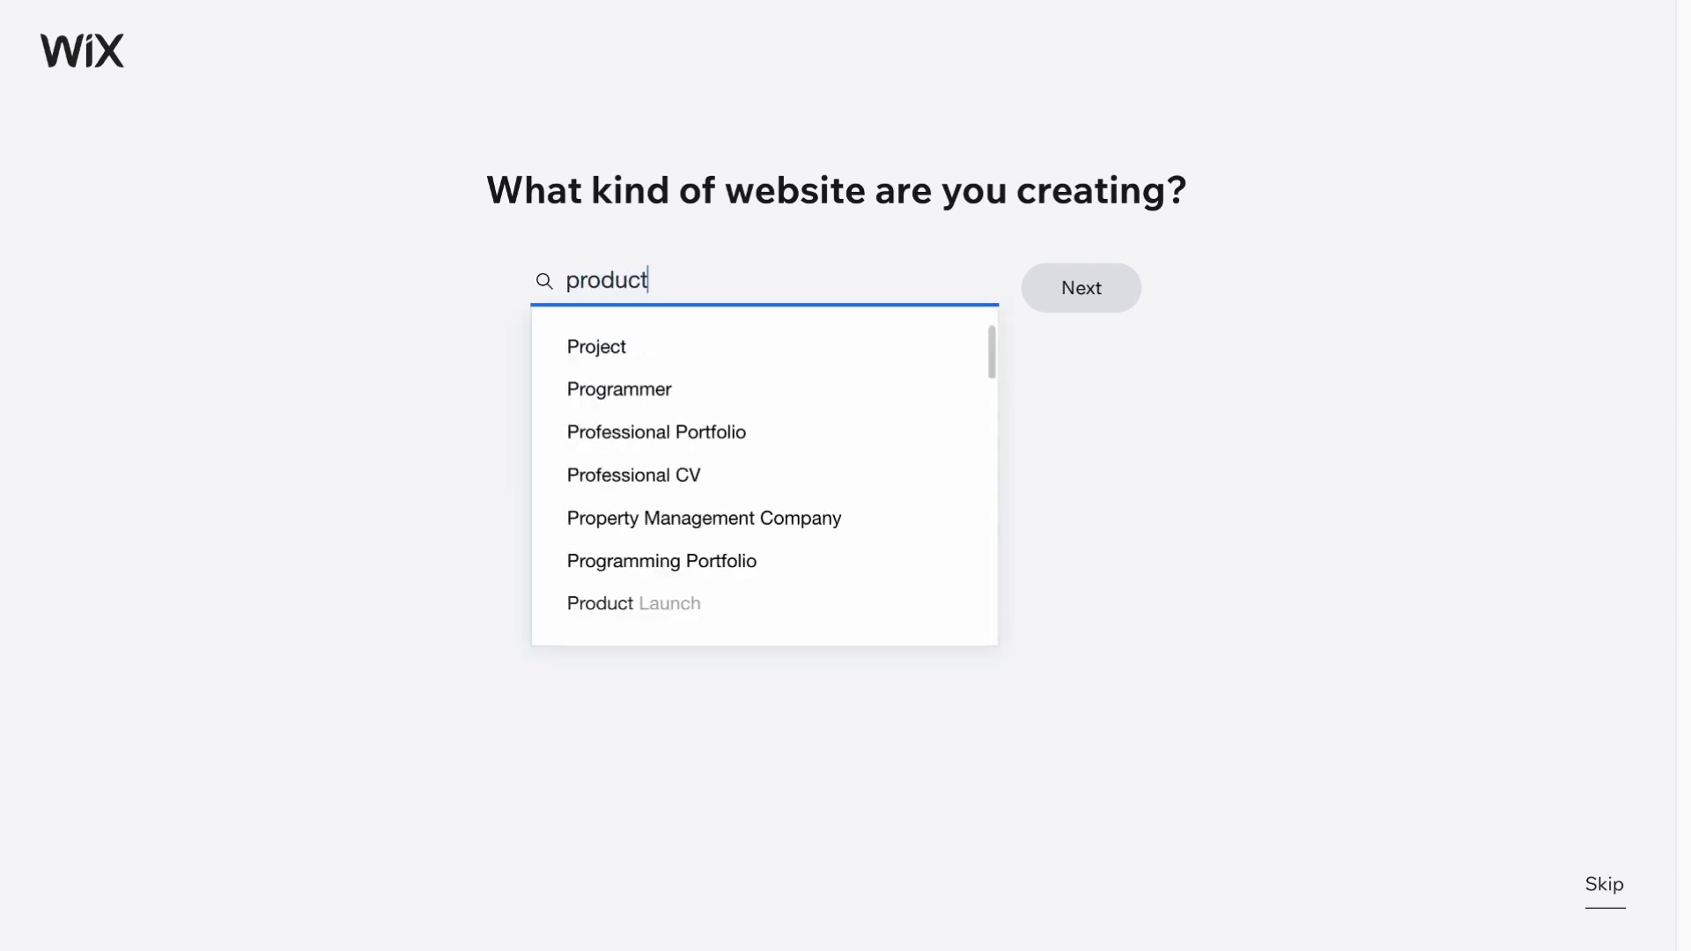
text(t)
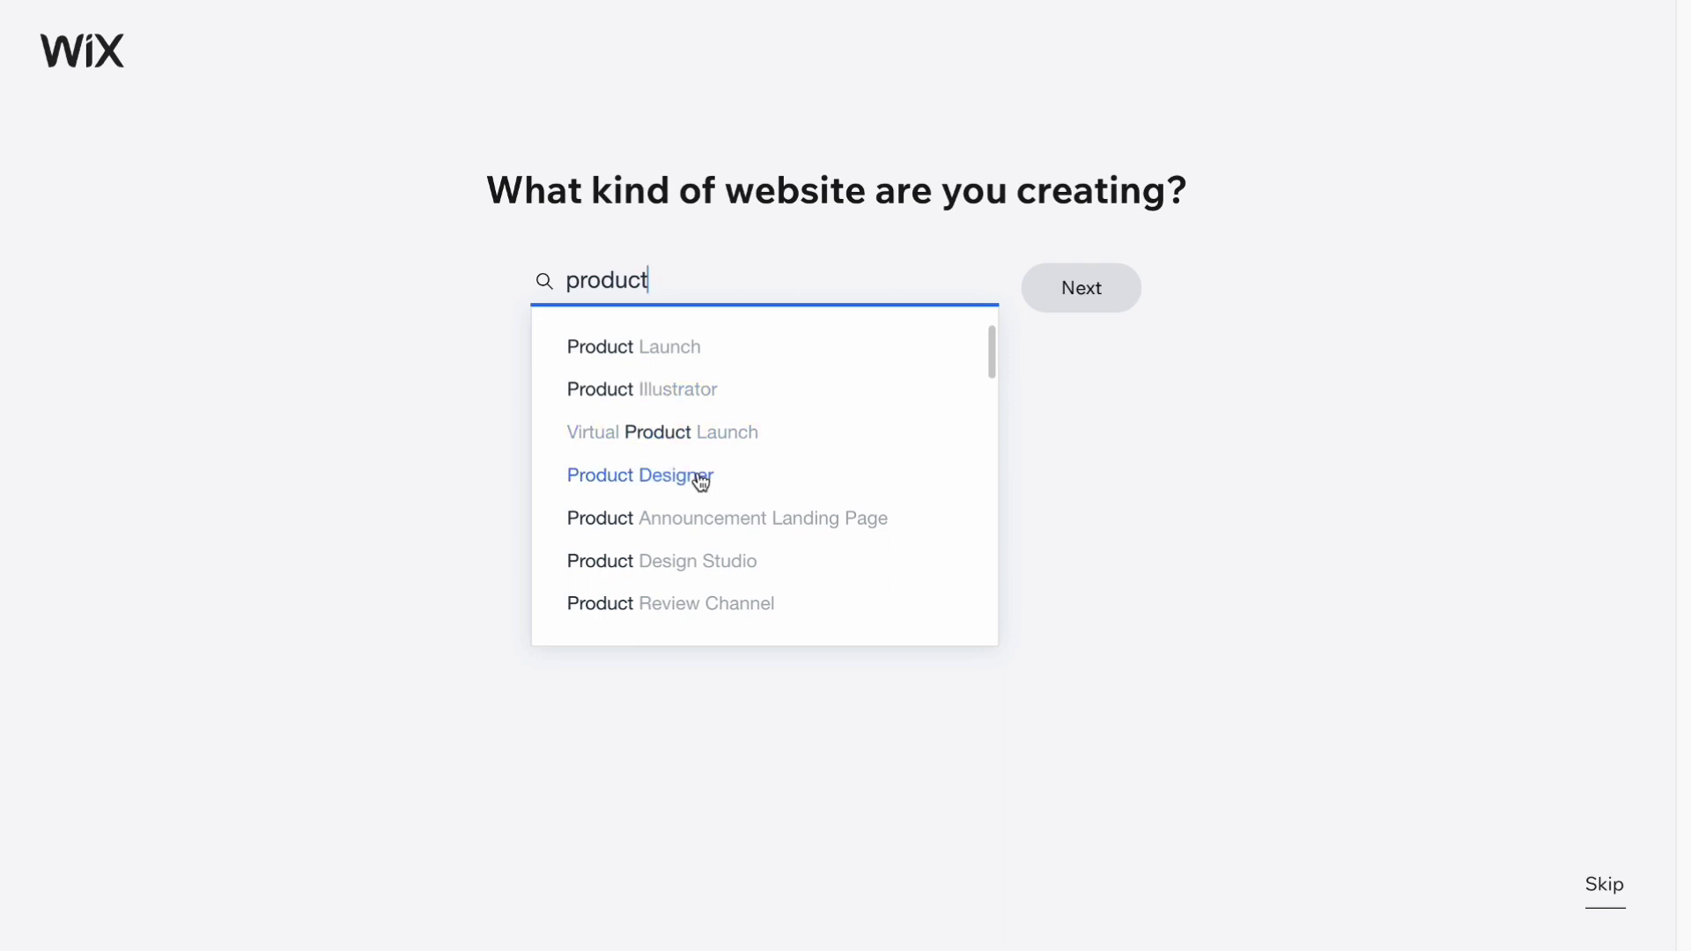
scroll(774, 514, down, 3)
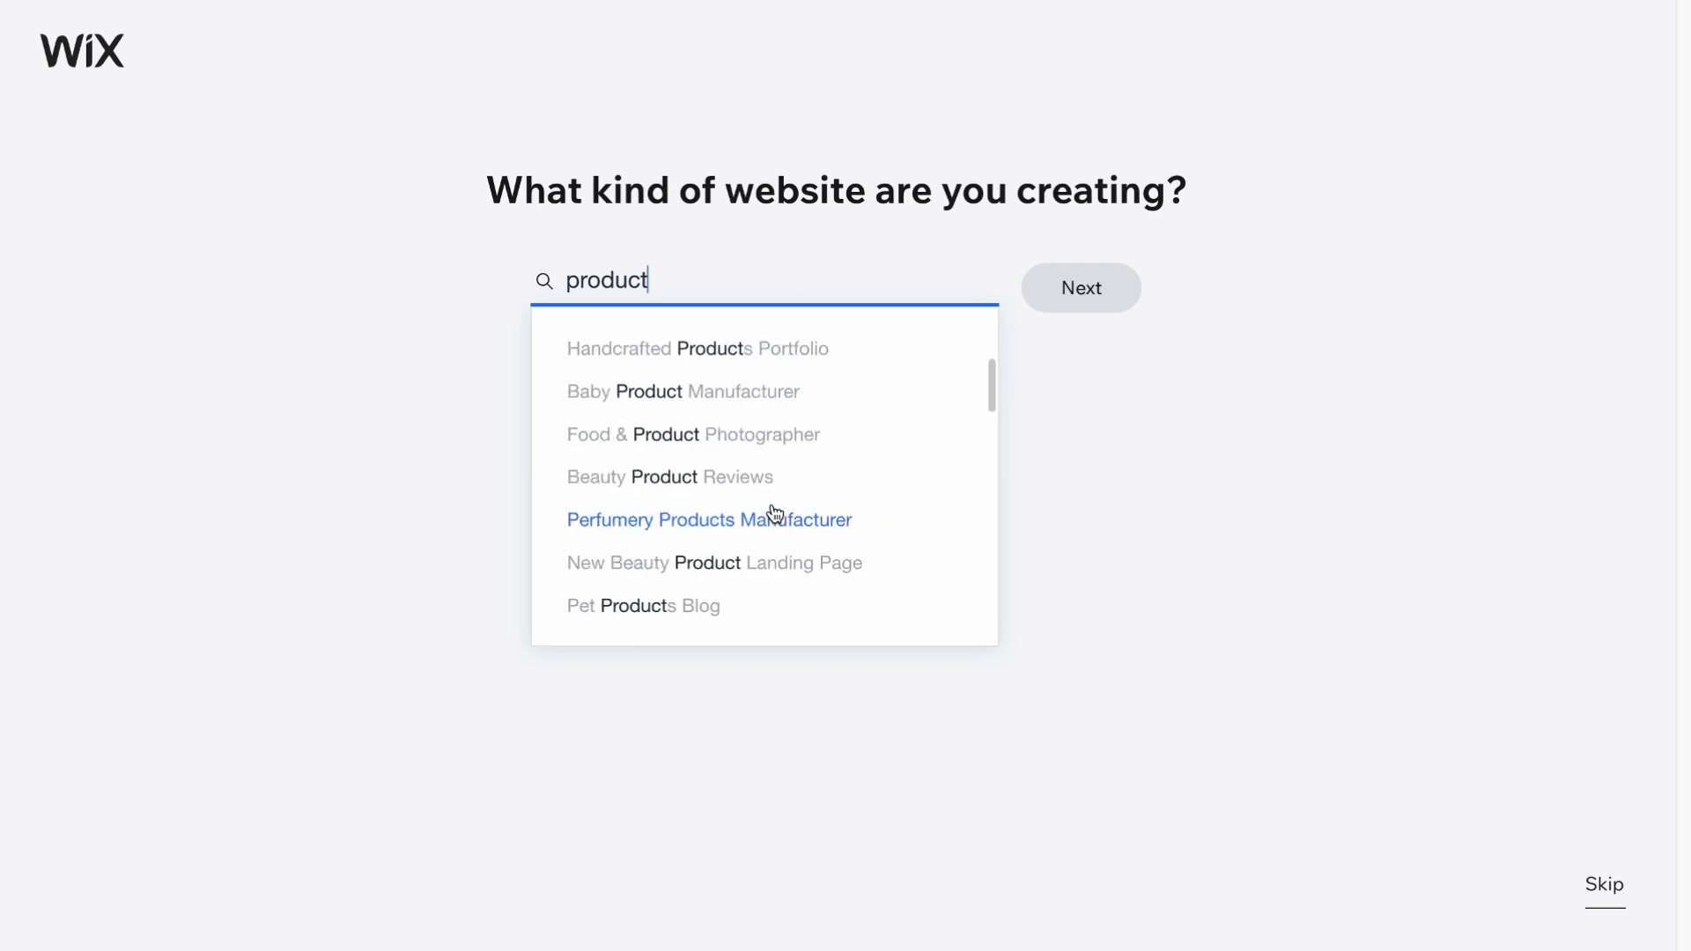
text(pag)
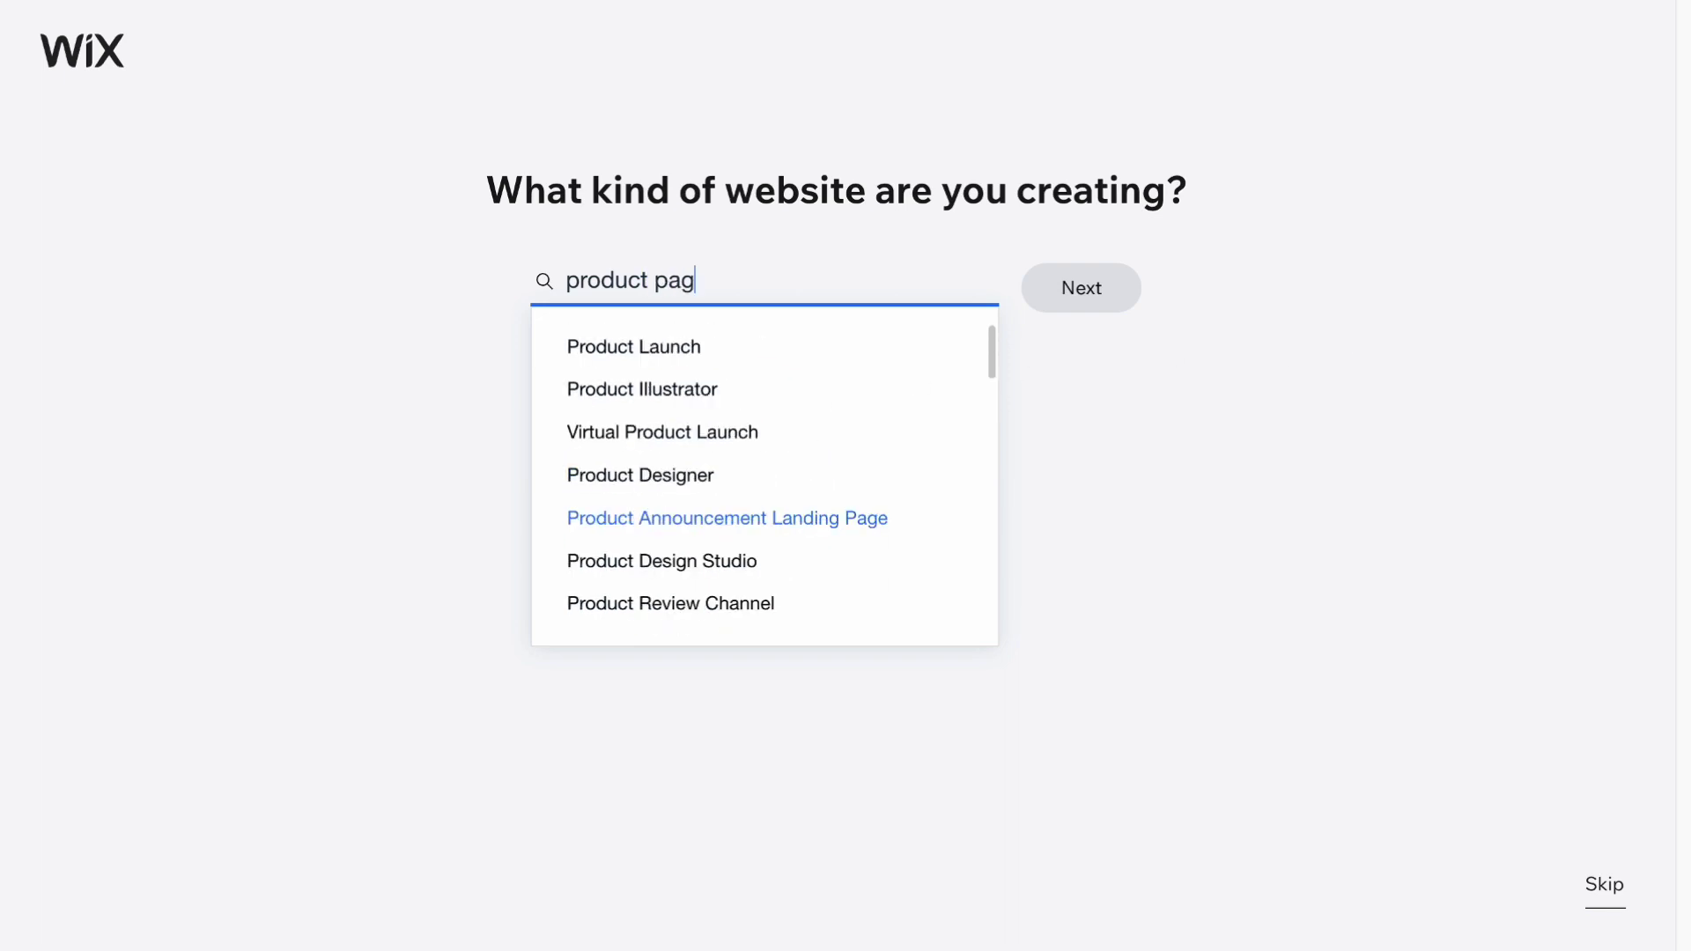
text(e)
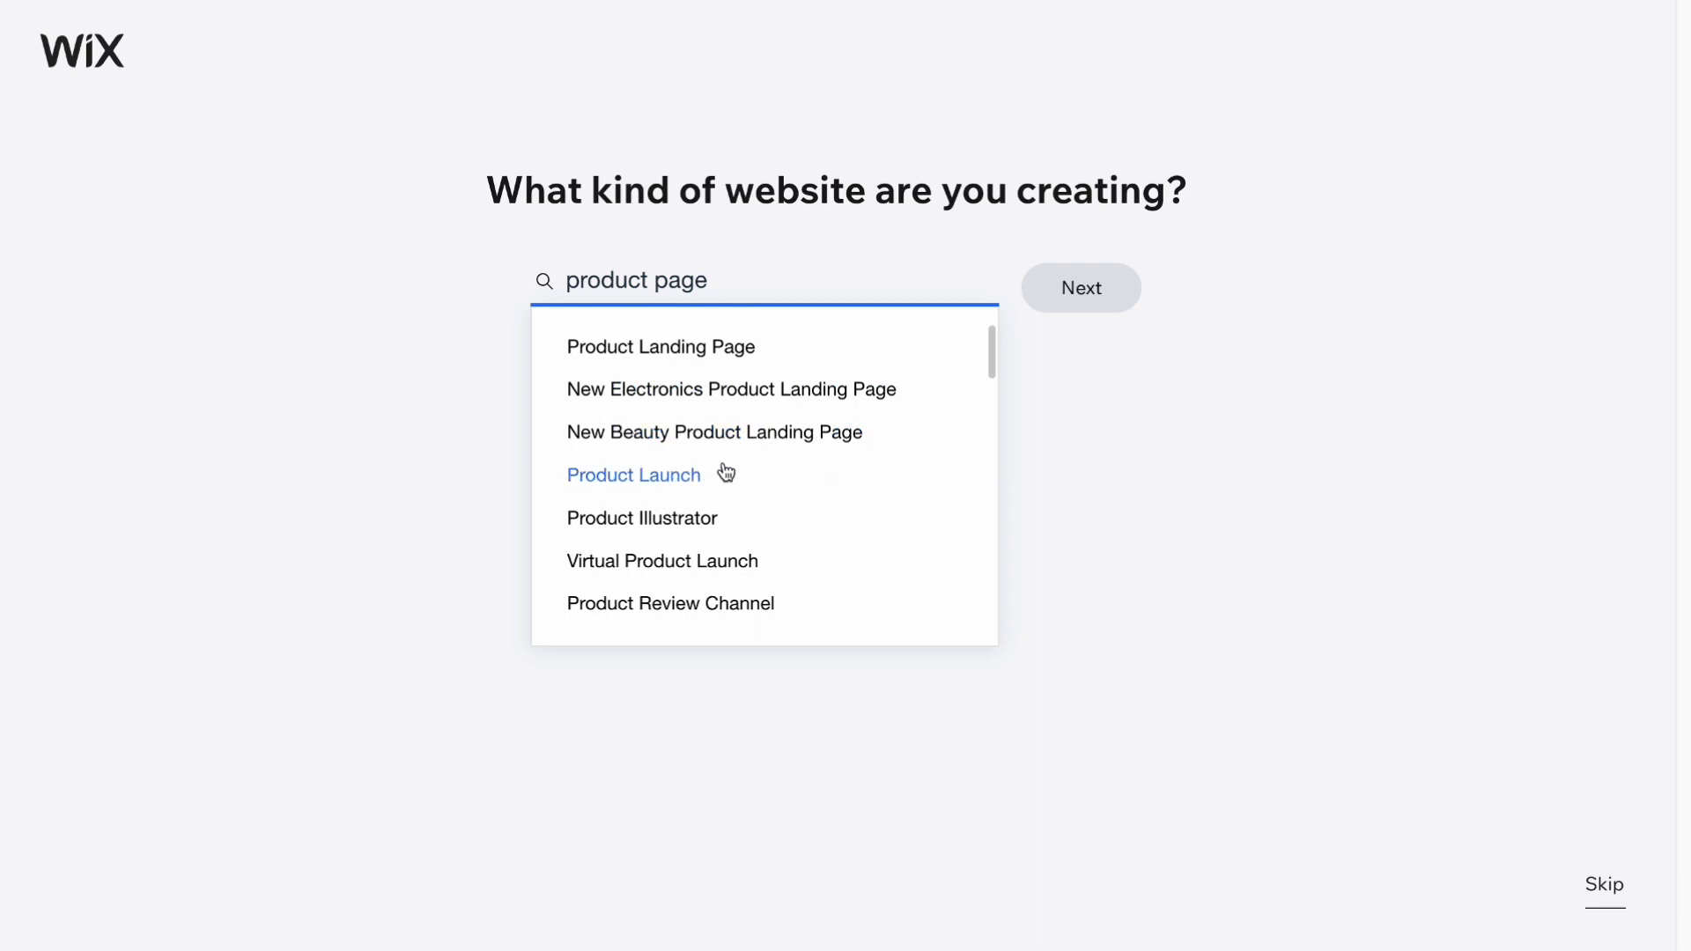
scroll(765, 543, down, 1)
scroll(762, 542, down, 4)
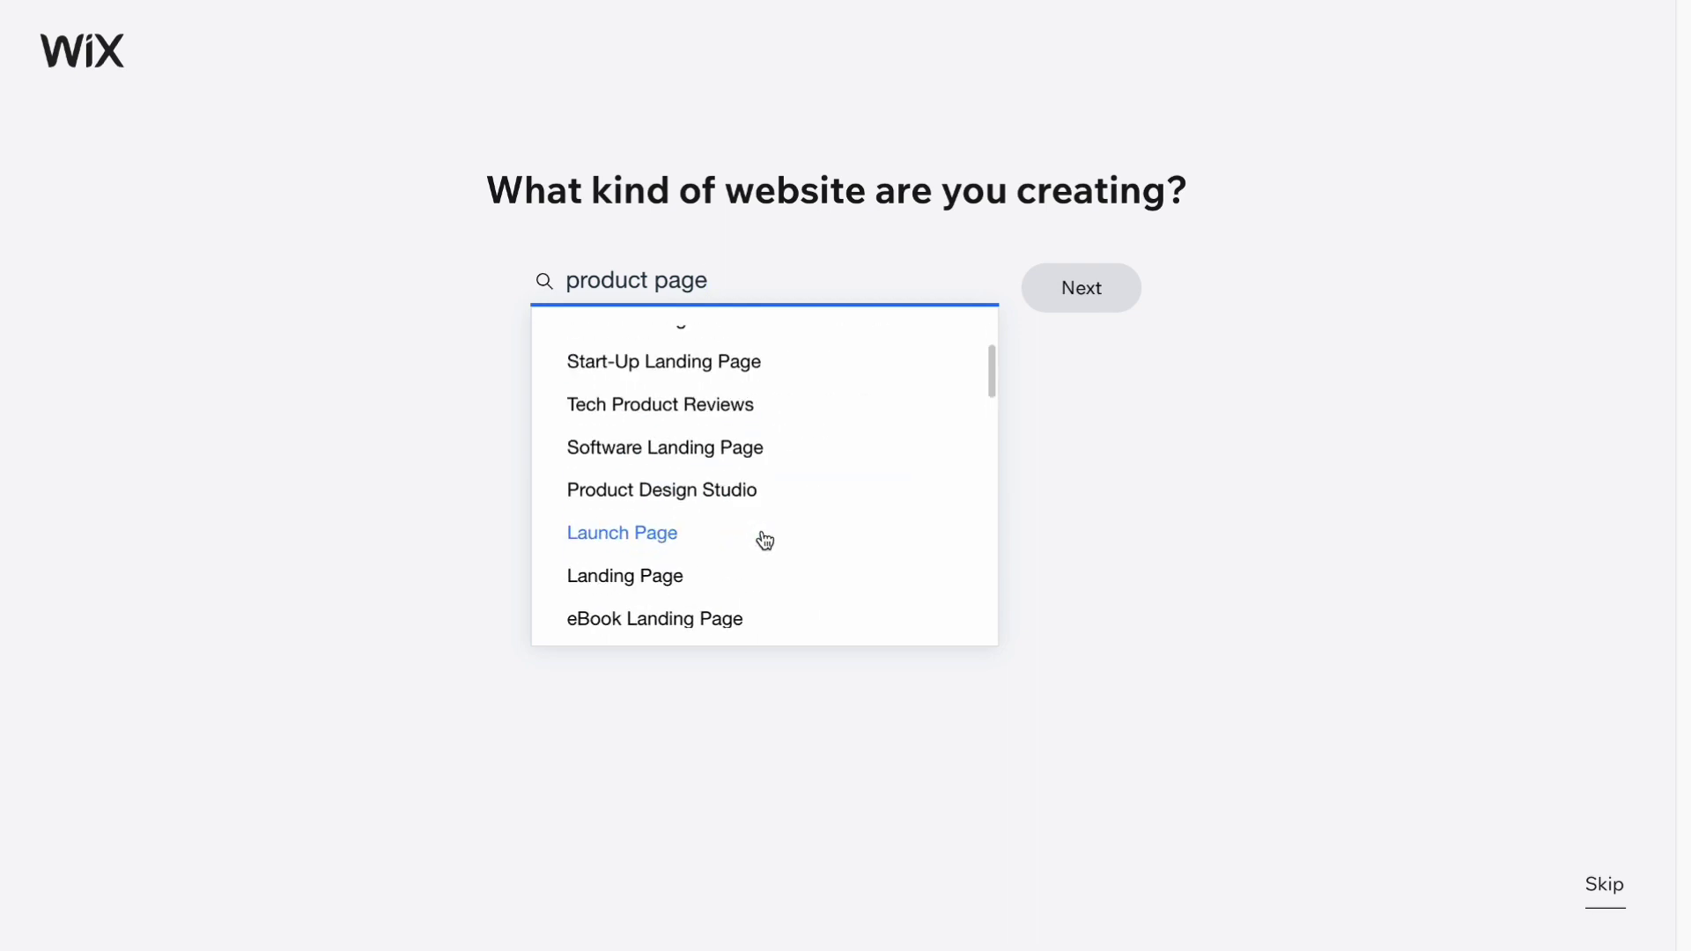
scroll(759, 540, up, 4)
scroll(679, 362, down, 4)
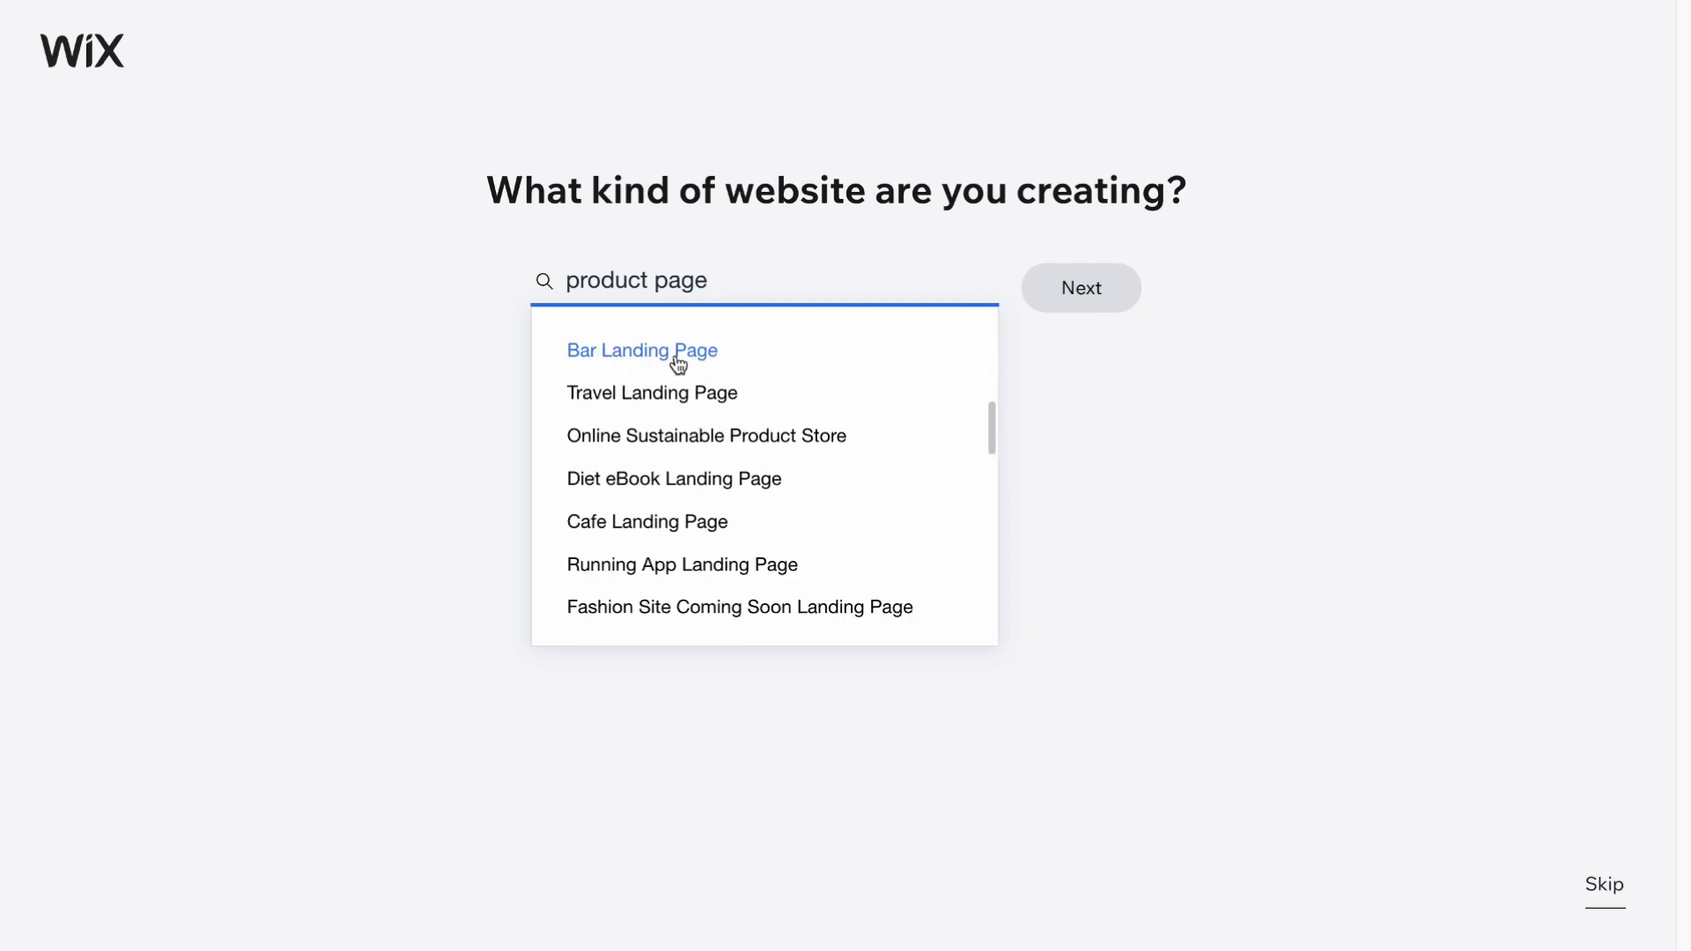
scroll(686, 393, up, 4)
click(690, 345)
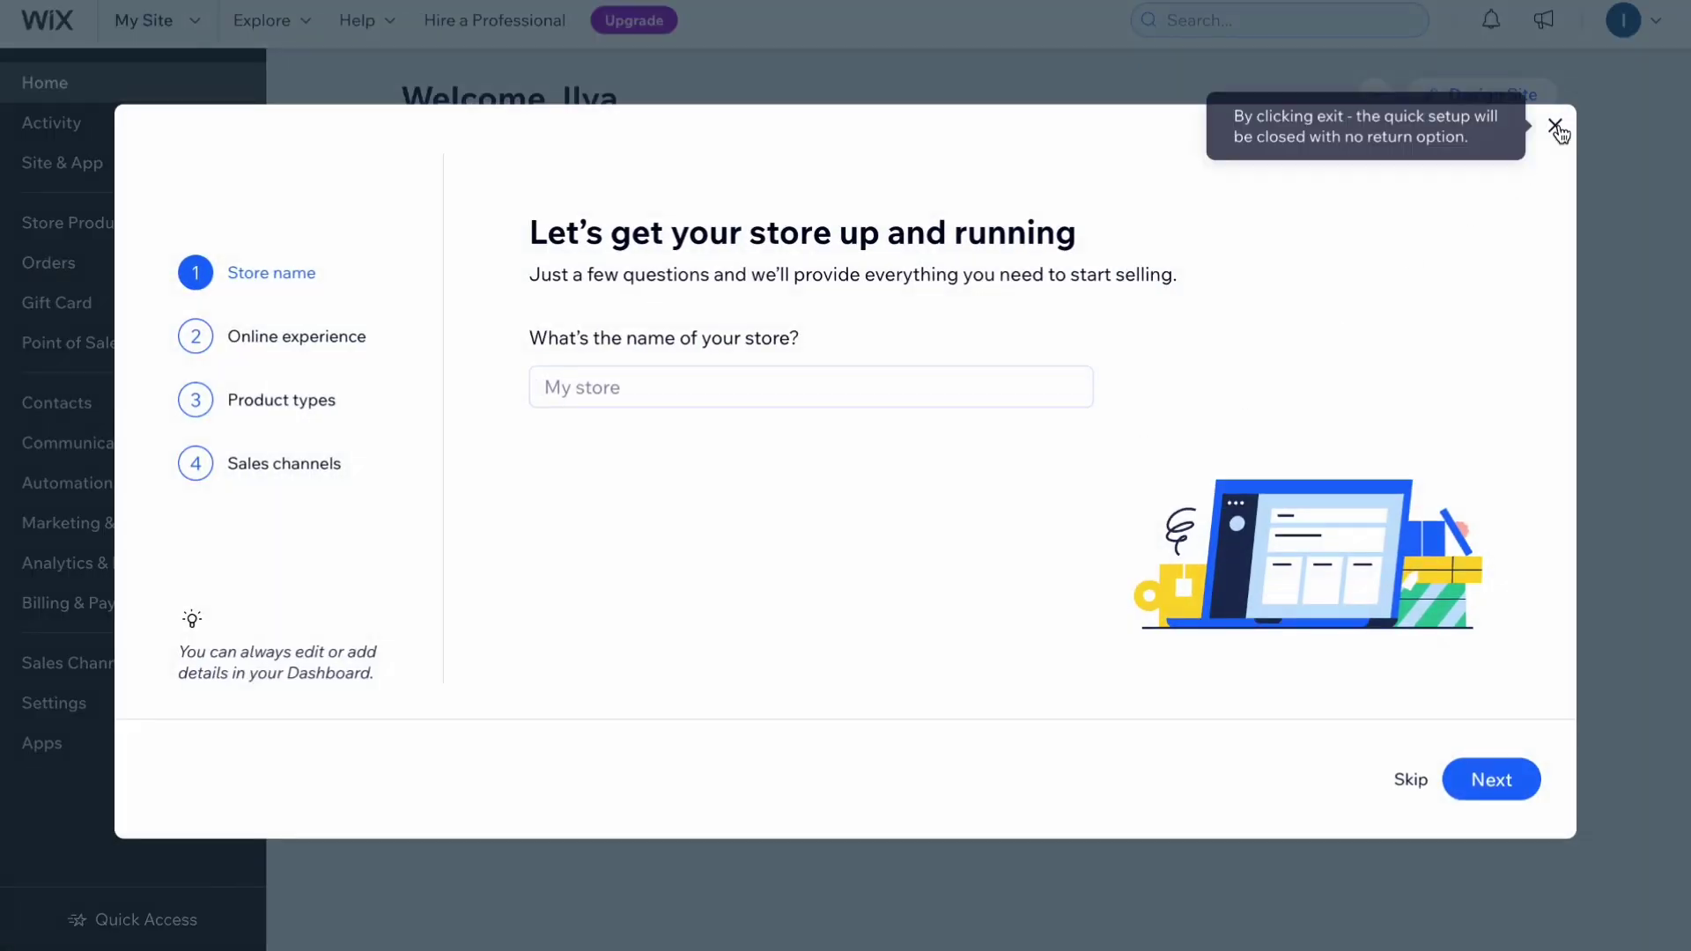
Exit the 'Let's get your store up and running' quick-setup without answering
click(1554, 126)
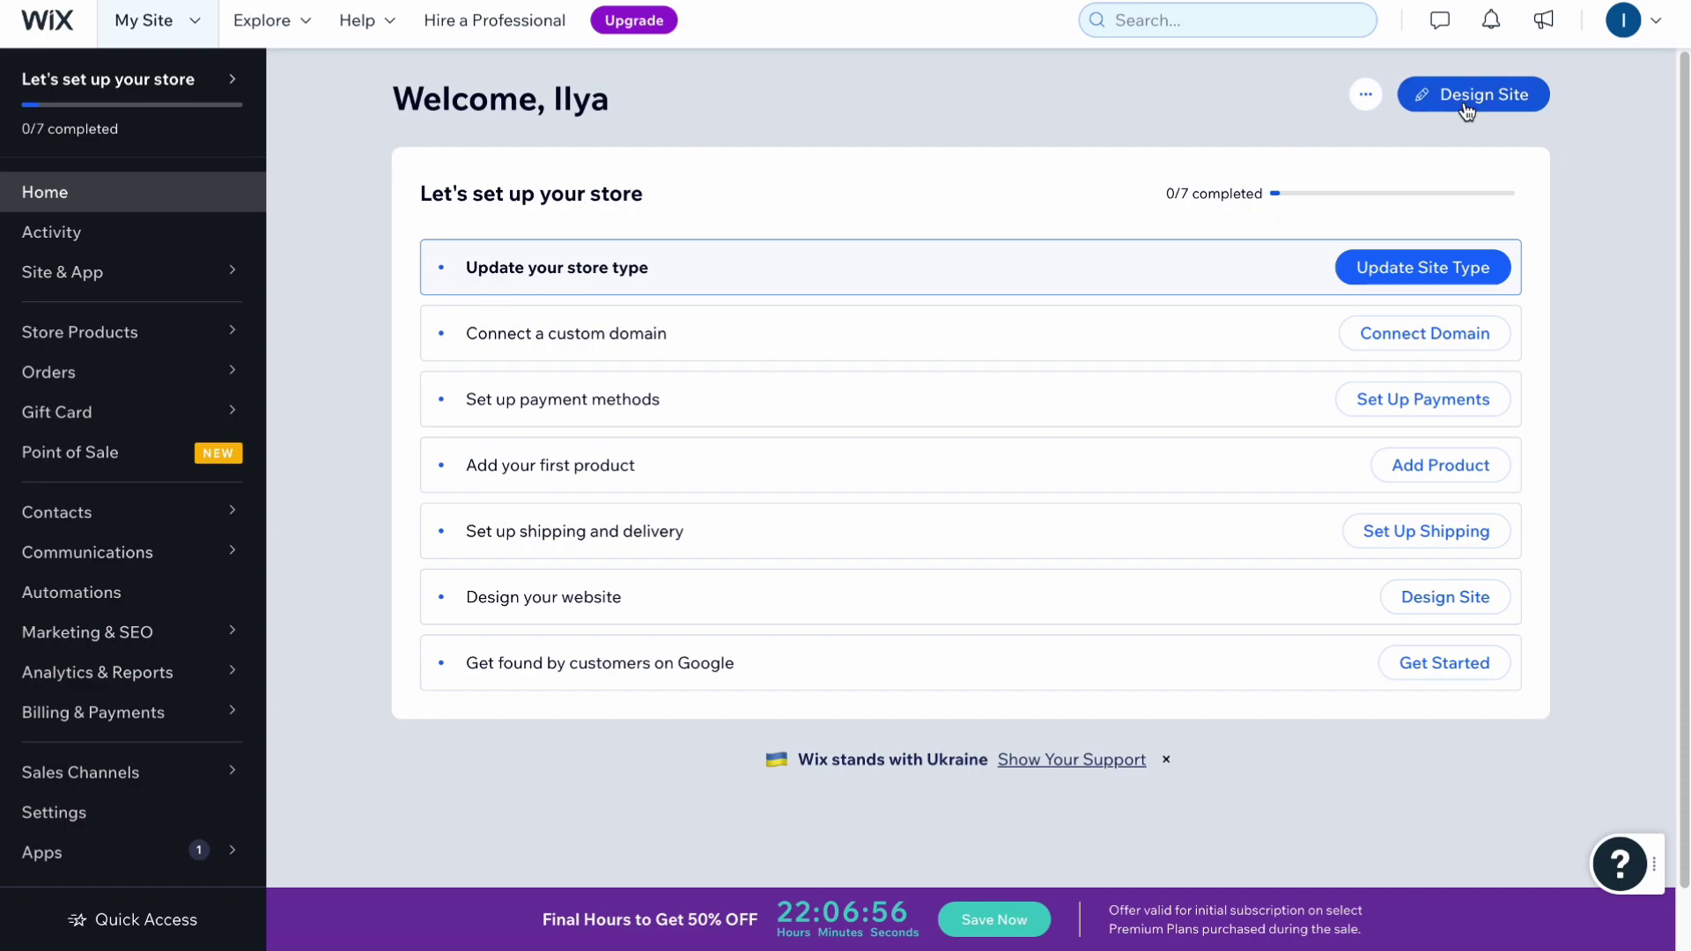
Choose Design Site, then Pick a Template under 'Customize a designed template'
click(1467, 96)
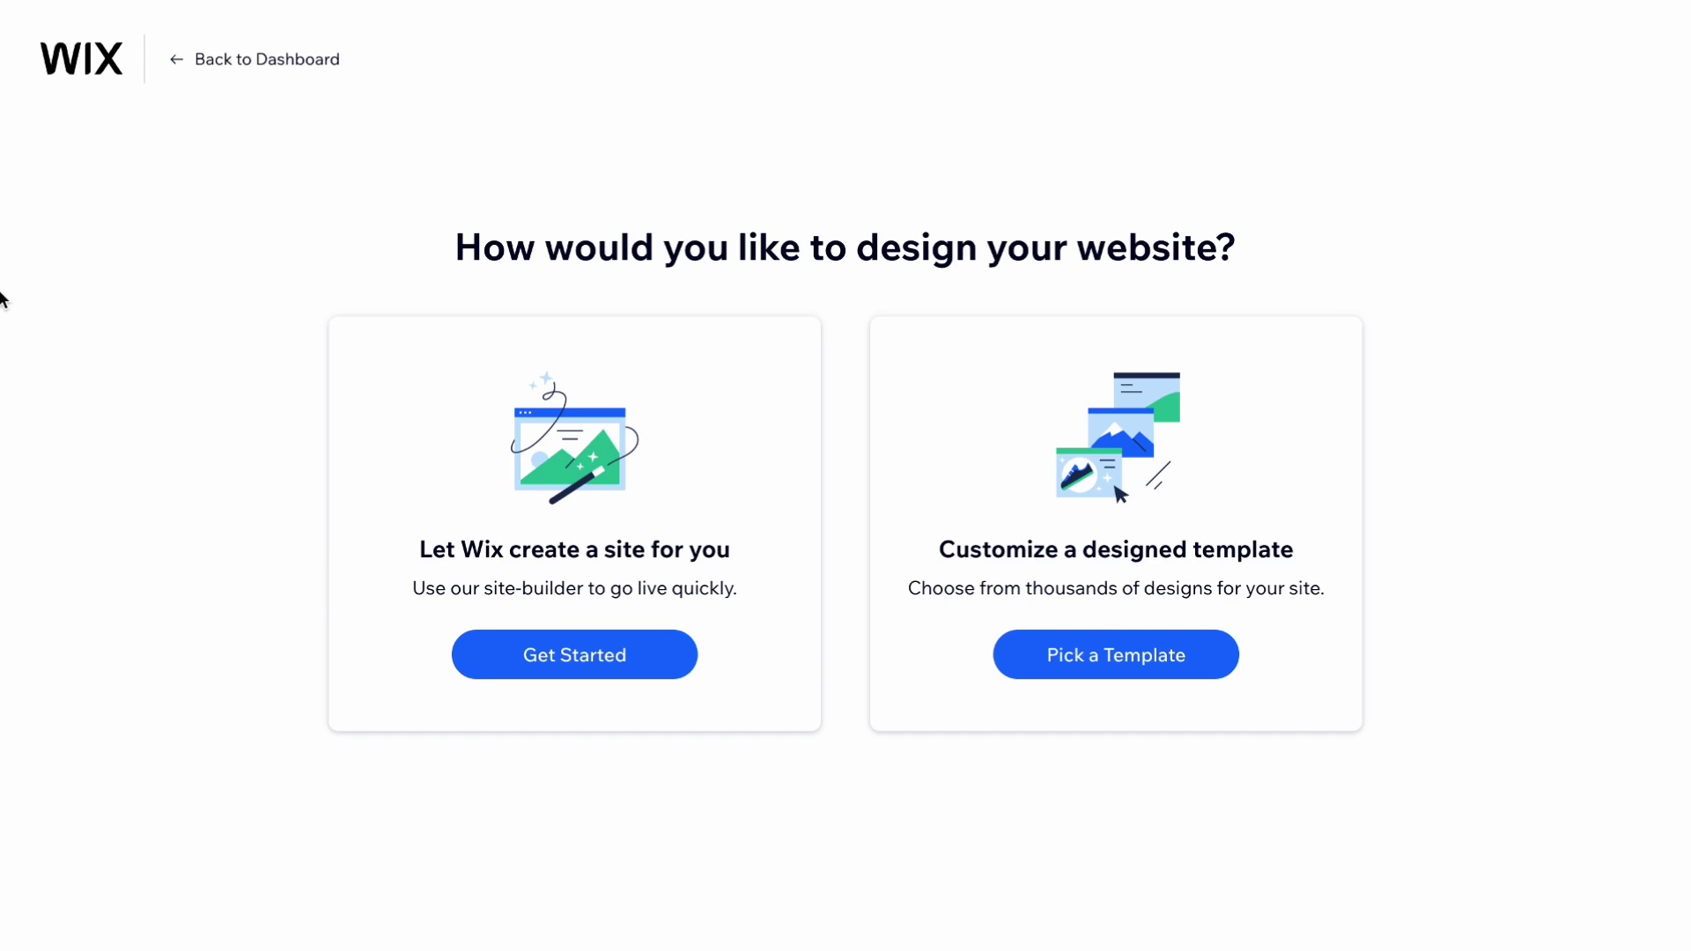
drag(464, 241, 931, 296)
click(890, 324)
click(1154, 664)
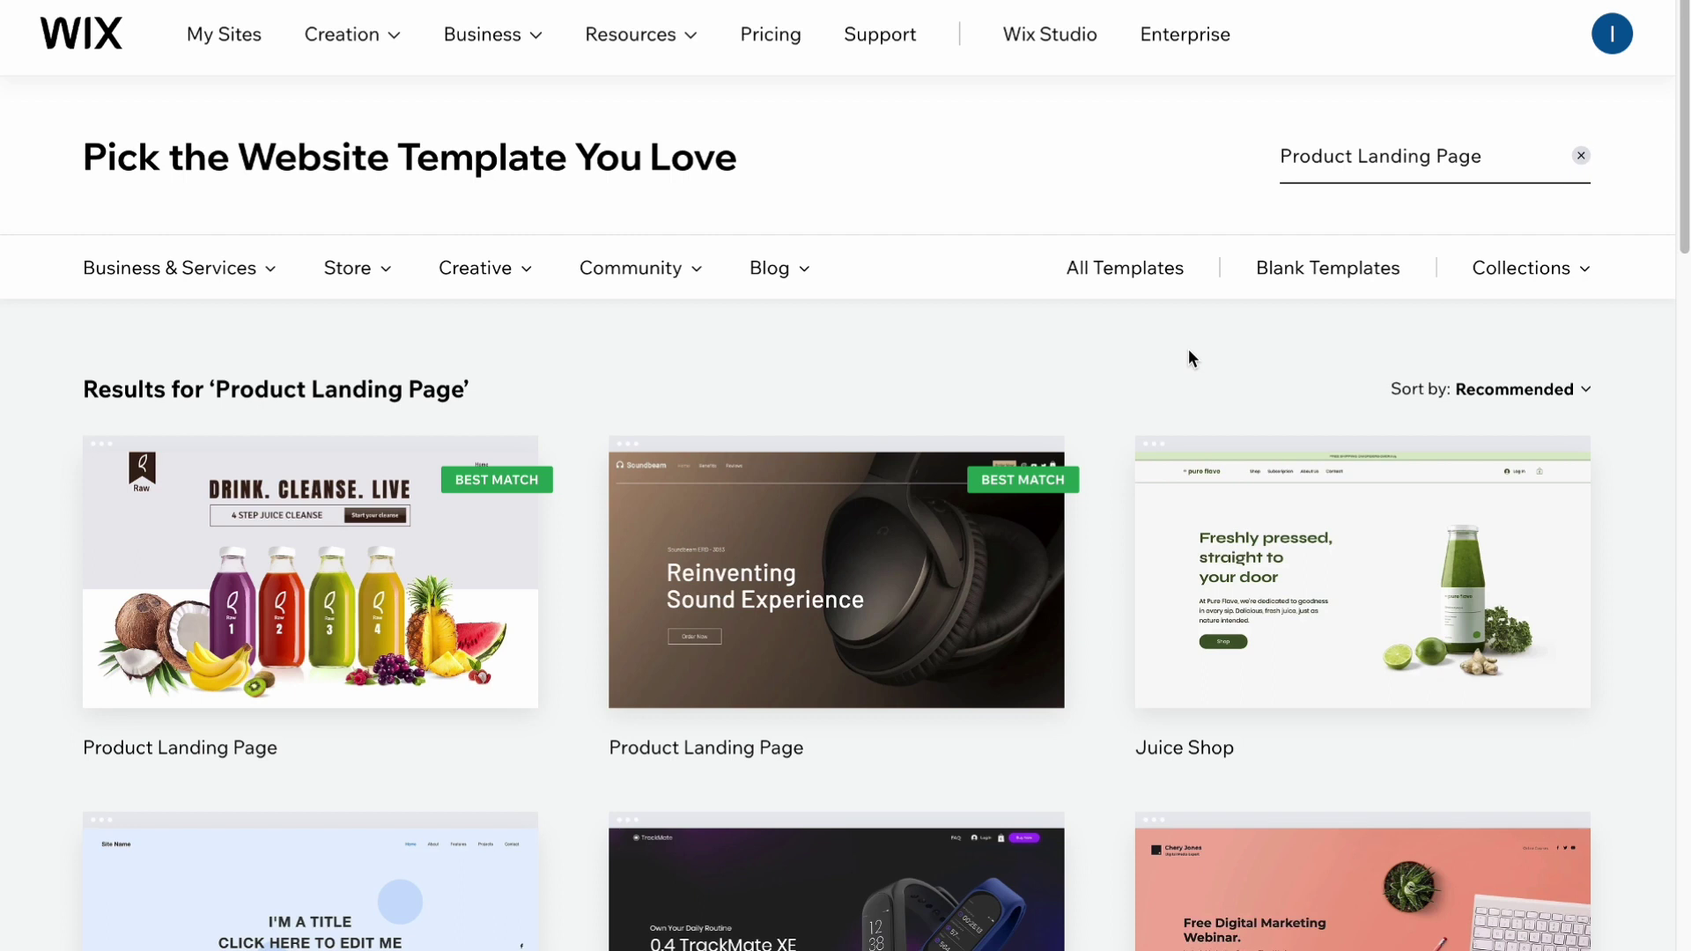
Find the TrackMate Product Landing Page template in the gallery and view it
scroll(1150, 613, down, 6)
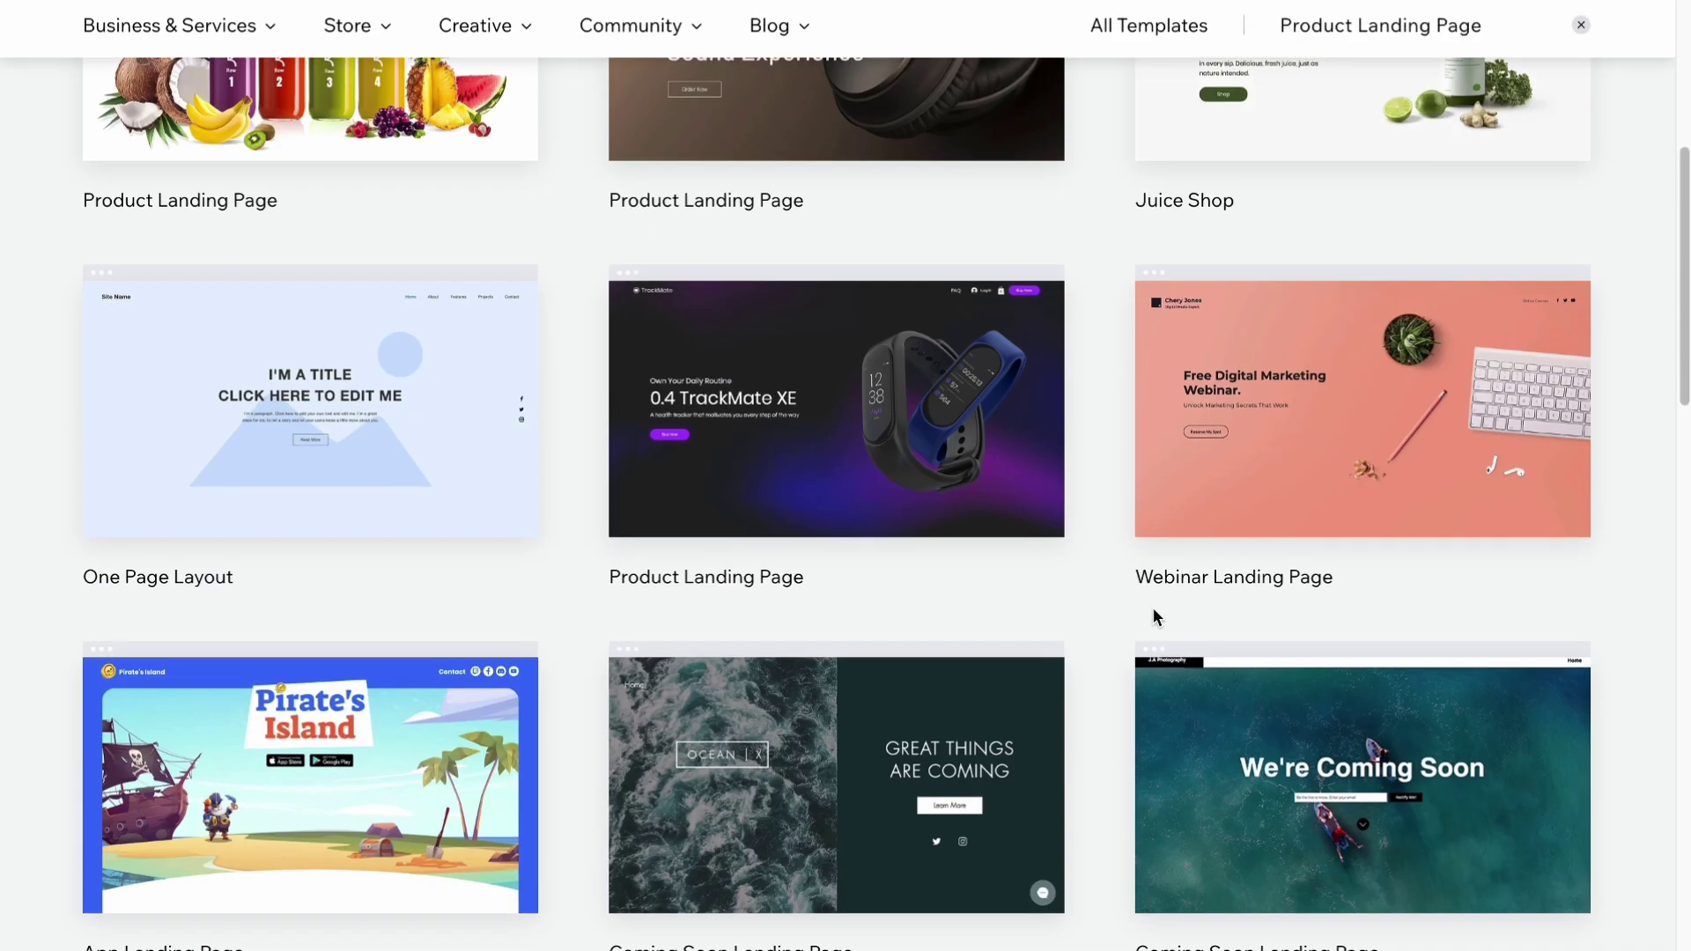
scroll(1153, 605, down, 6)
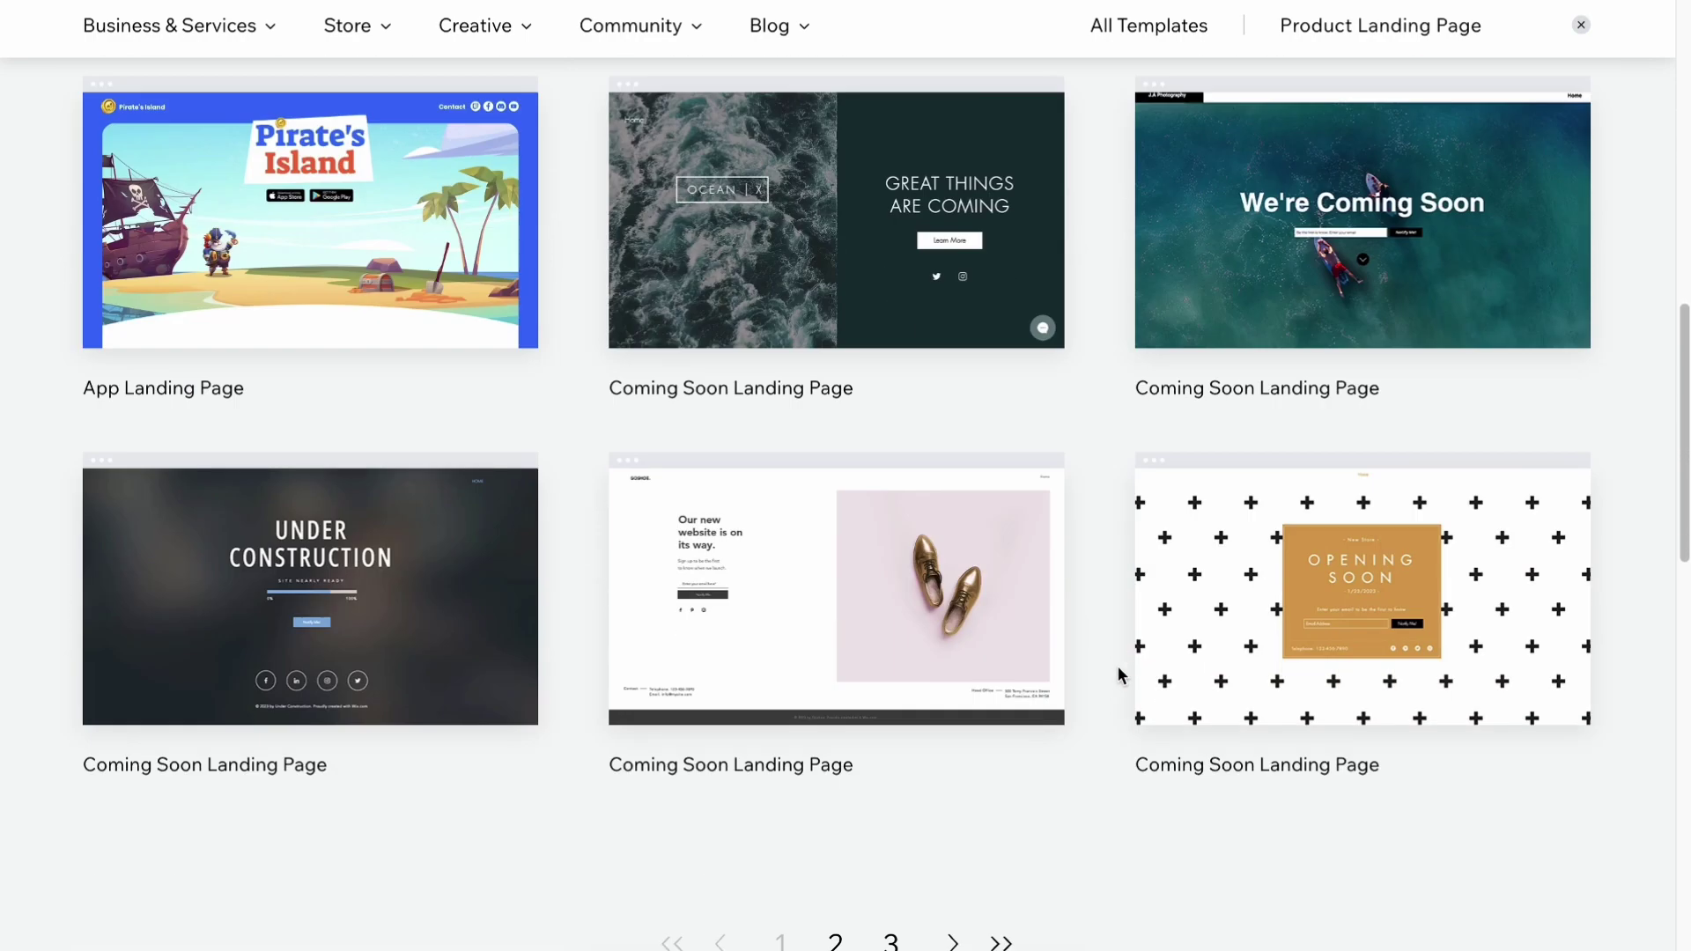
scroll(1108, 651, down, 3)
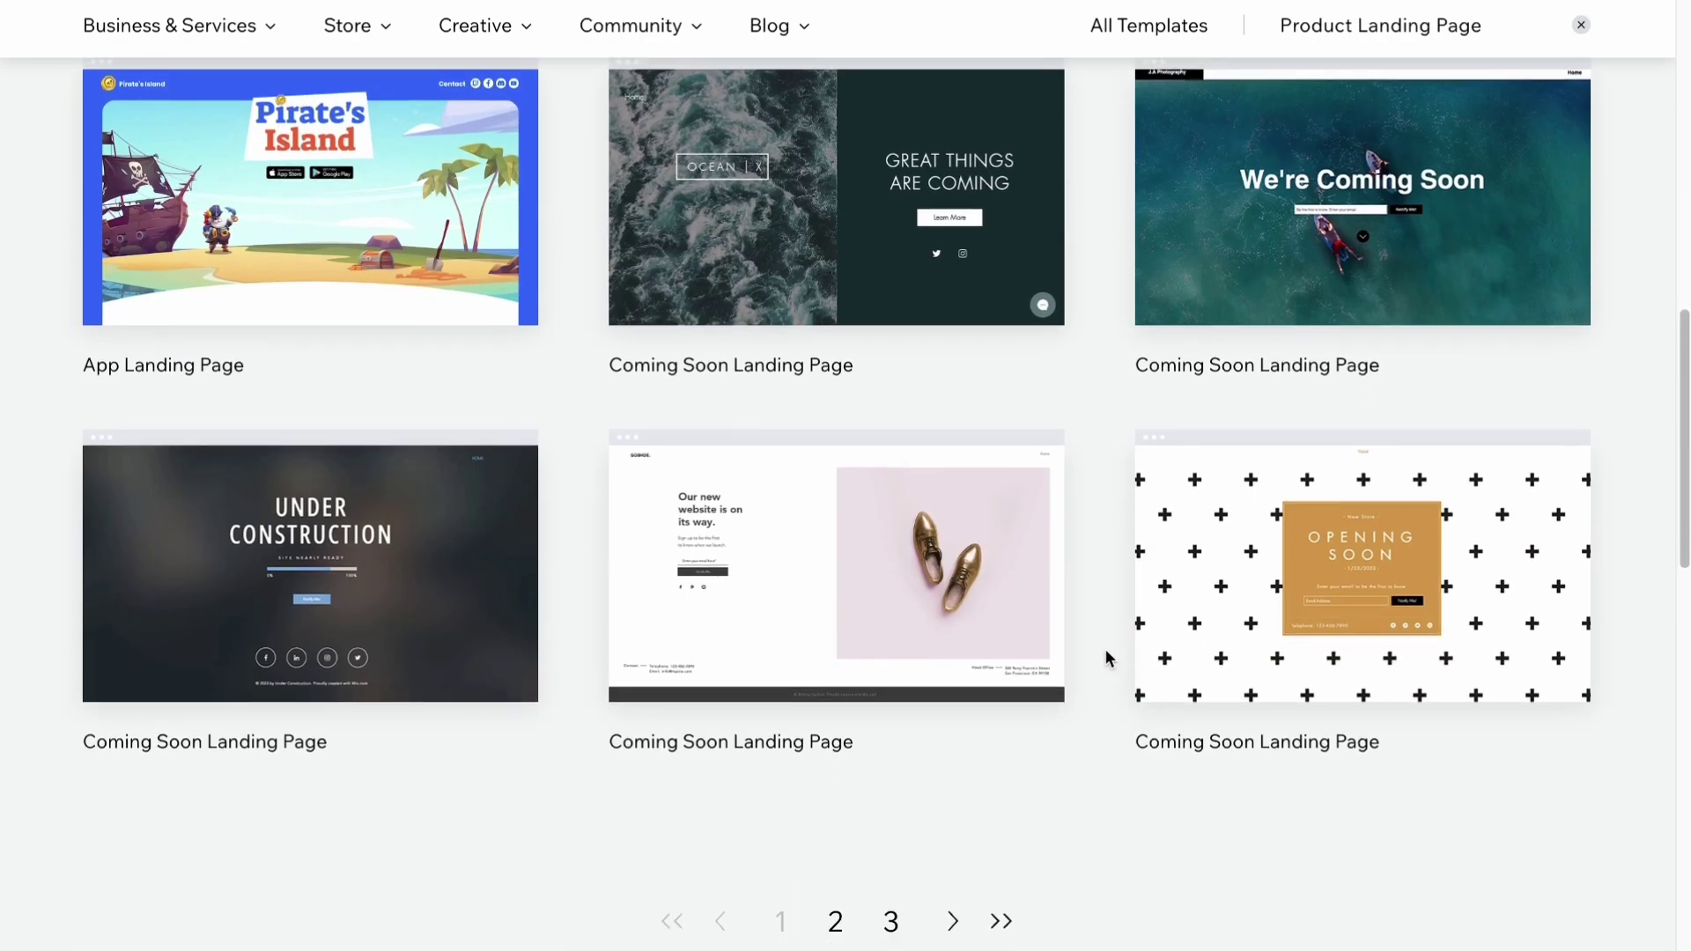
scroll(1102, 647, up, 10)
mouse_move(882, 484)
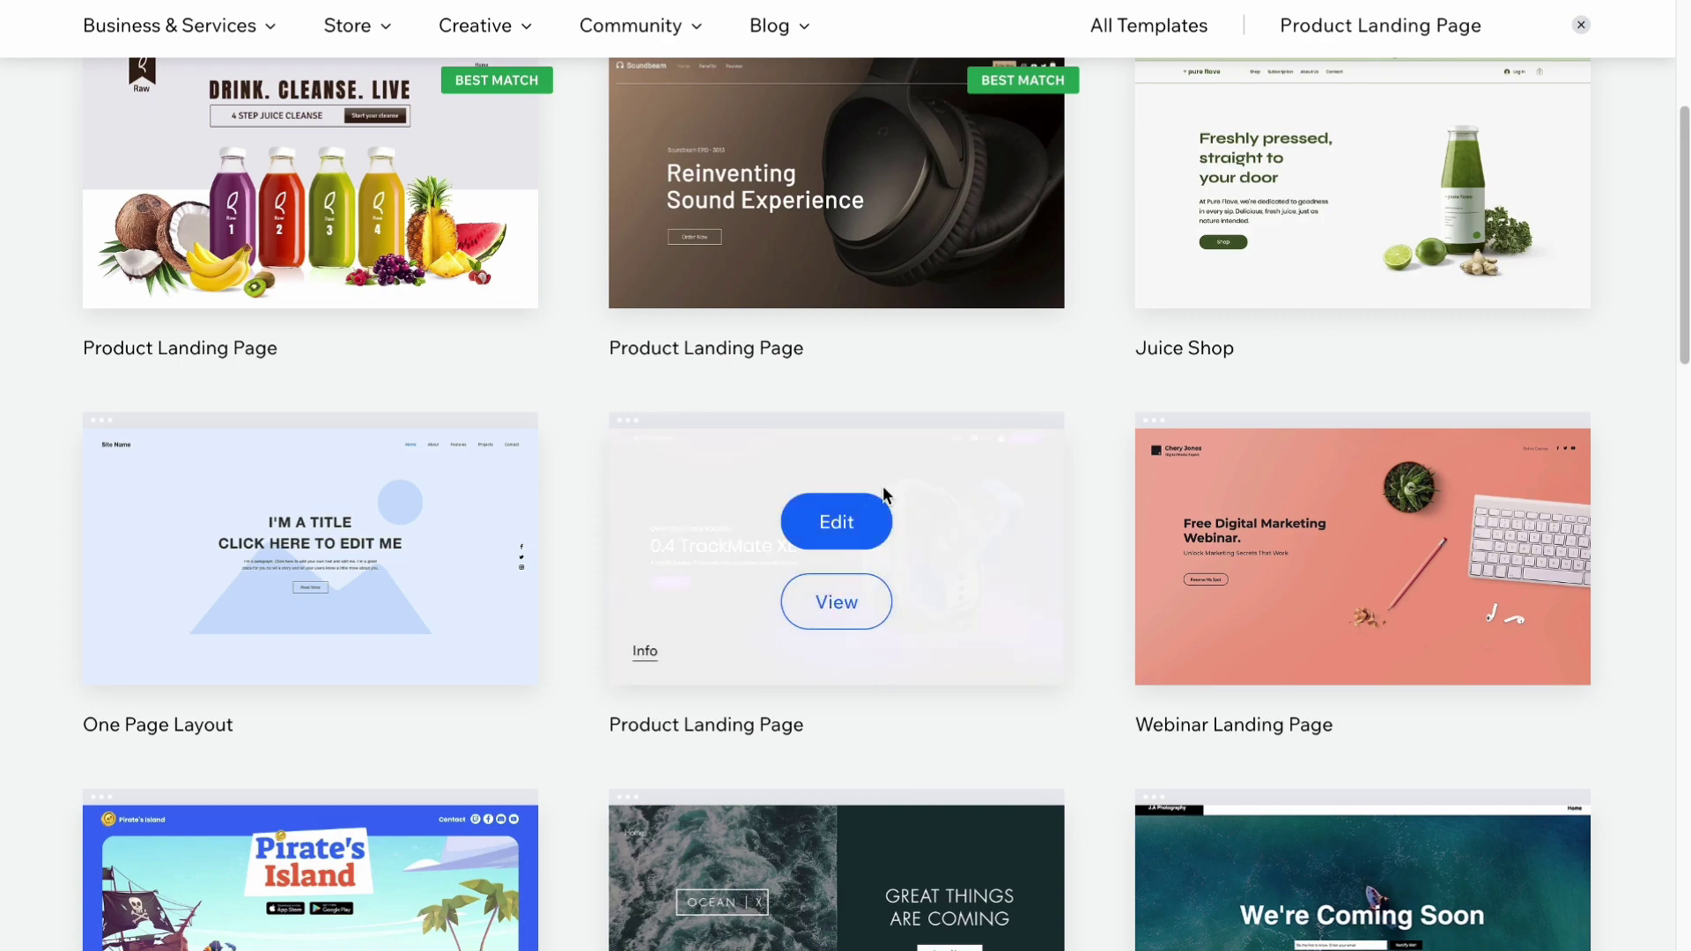
click(834, 607)
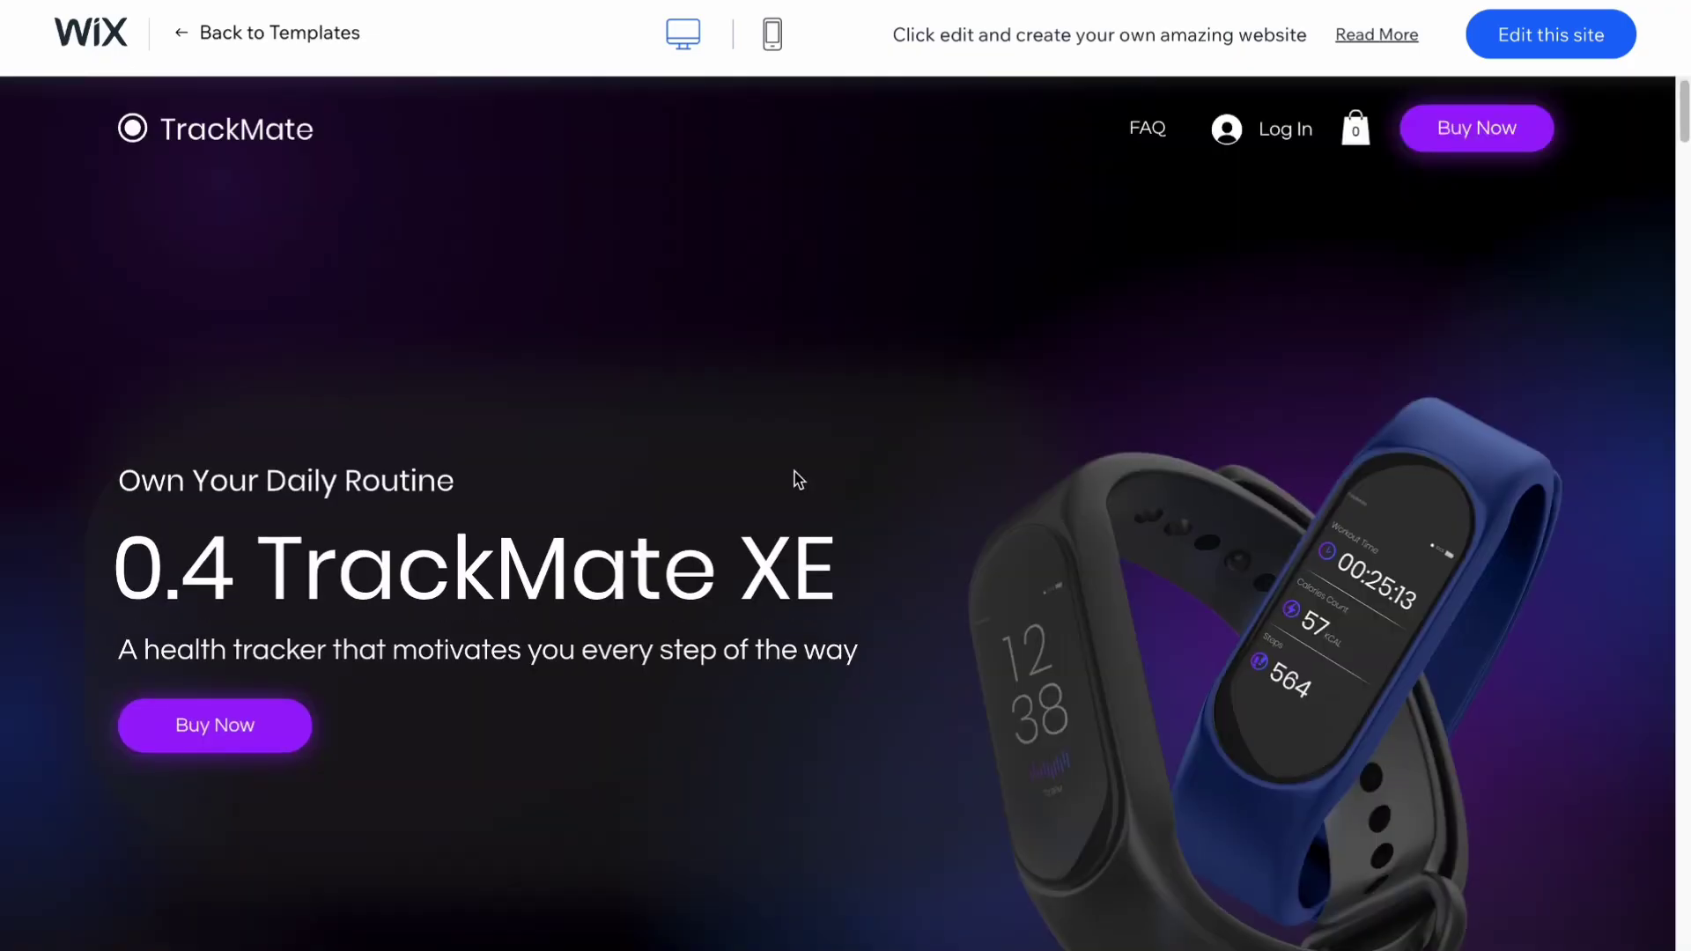
Browse the TrackMate XE preview, then choose Edit this site
scroll(799, 480, down, 15)
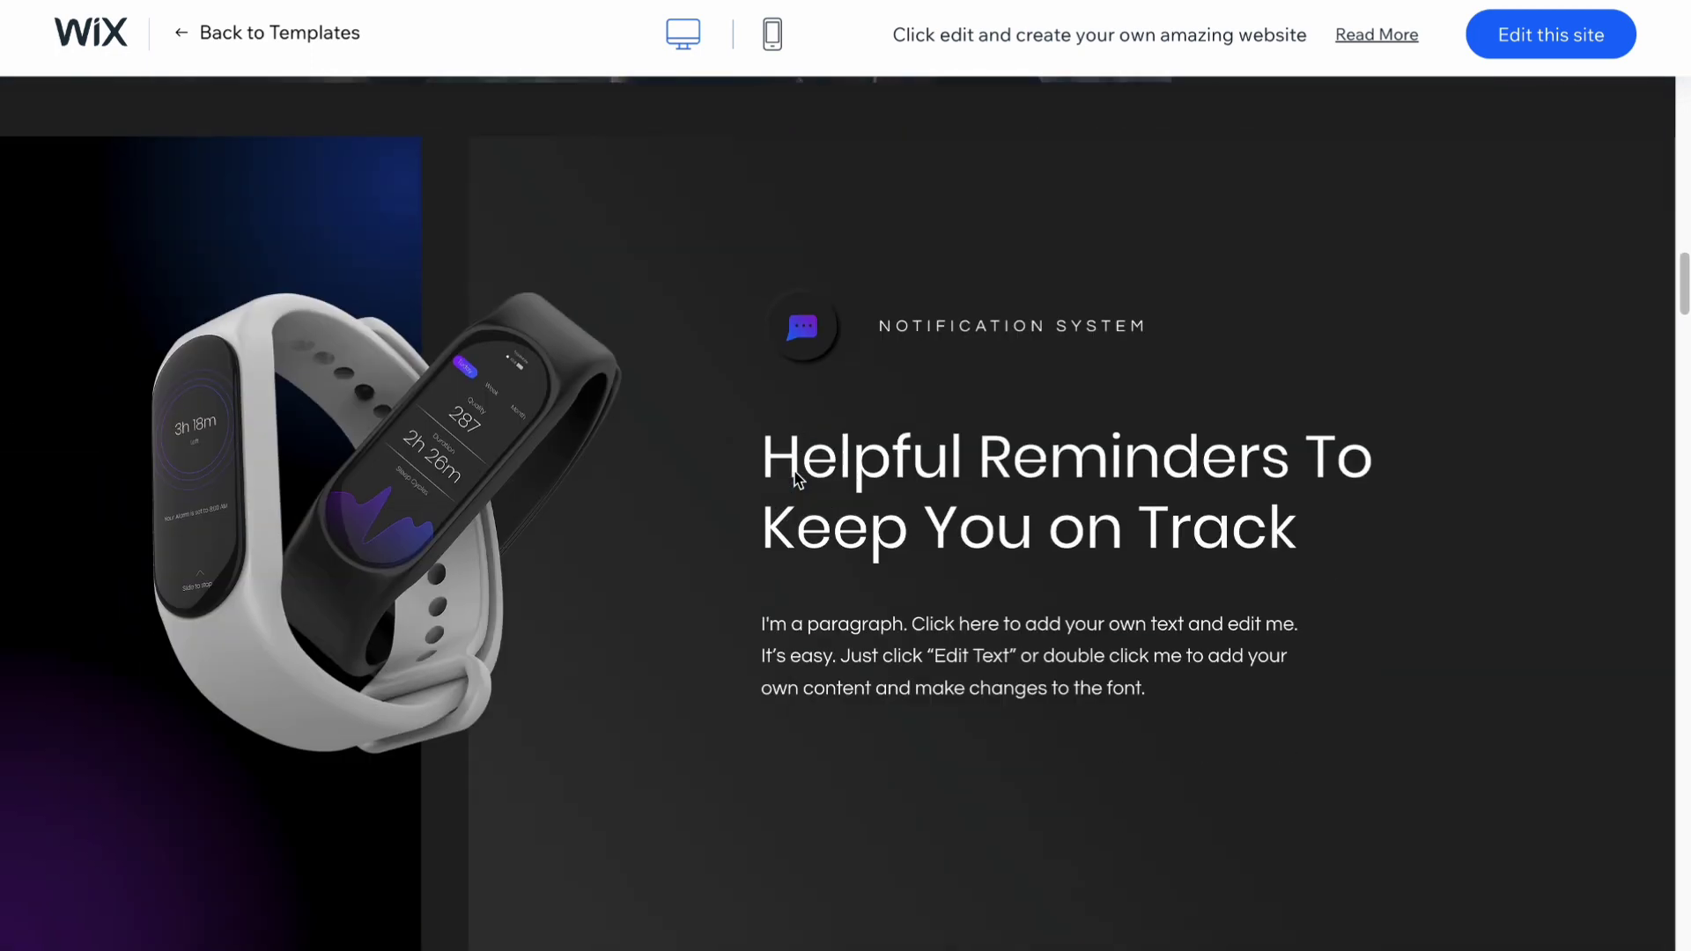
scroll(799, 480, down, 20)
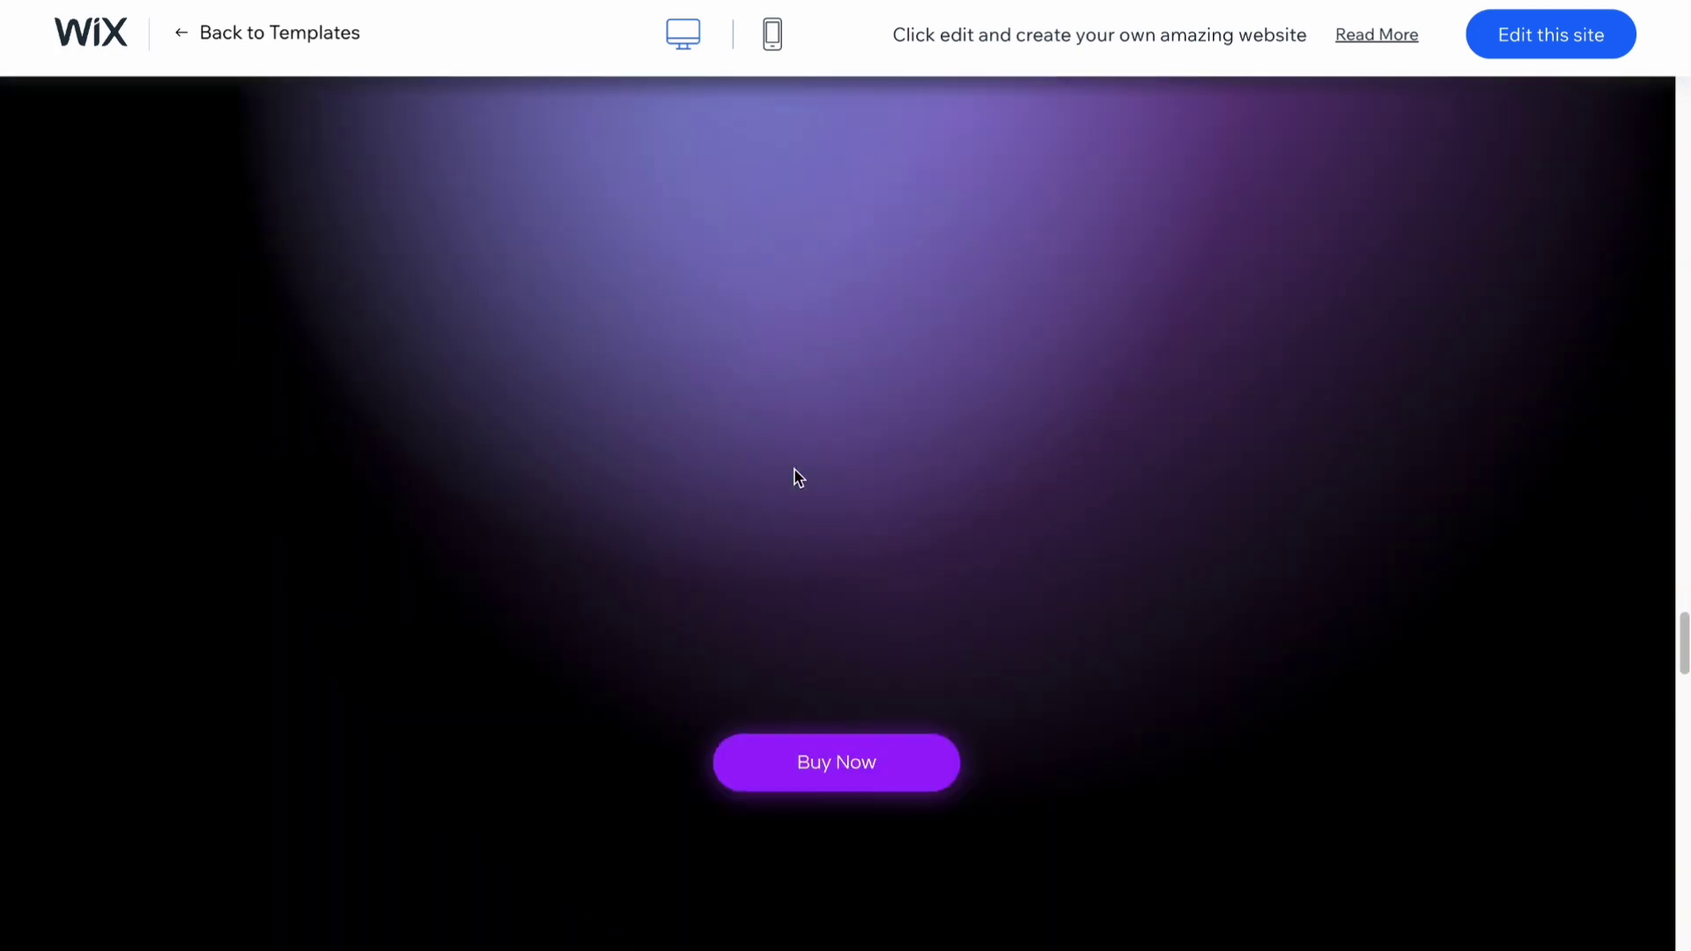
scroll(798, 479, up, 20)
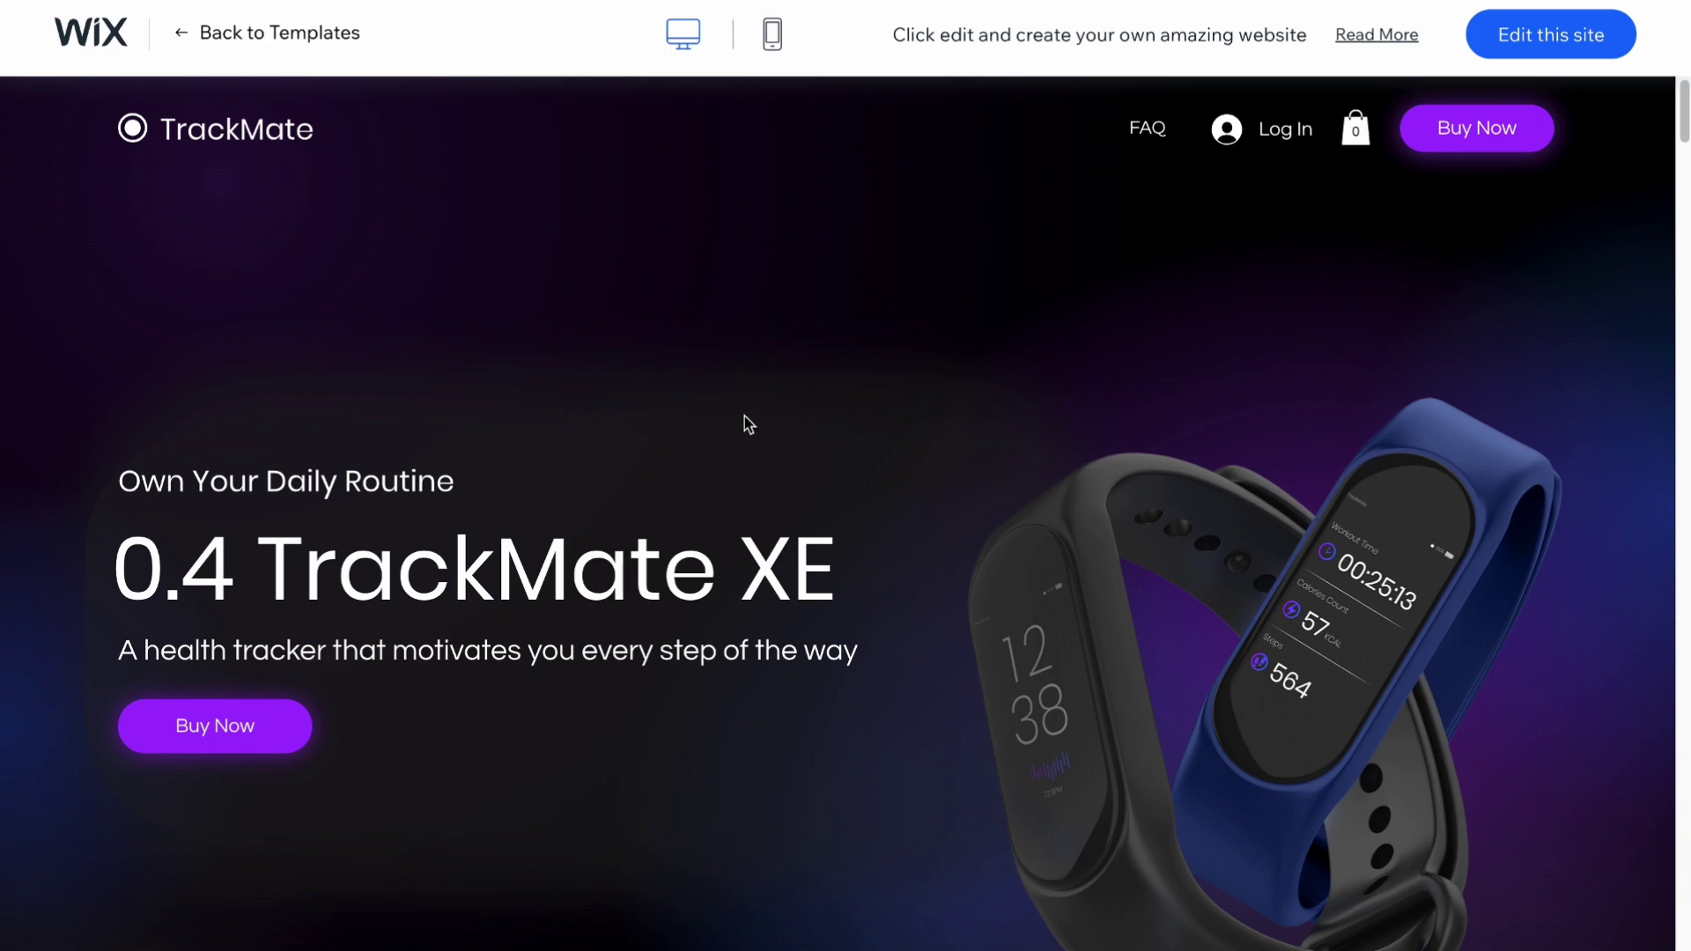
click(1546, 38)
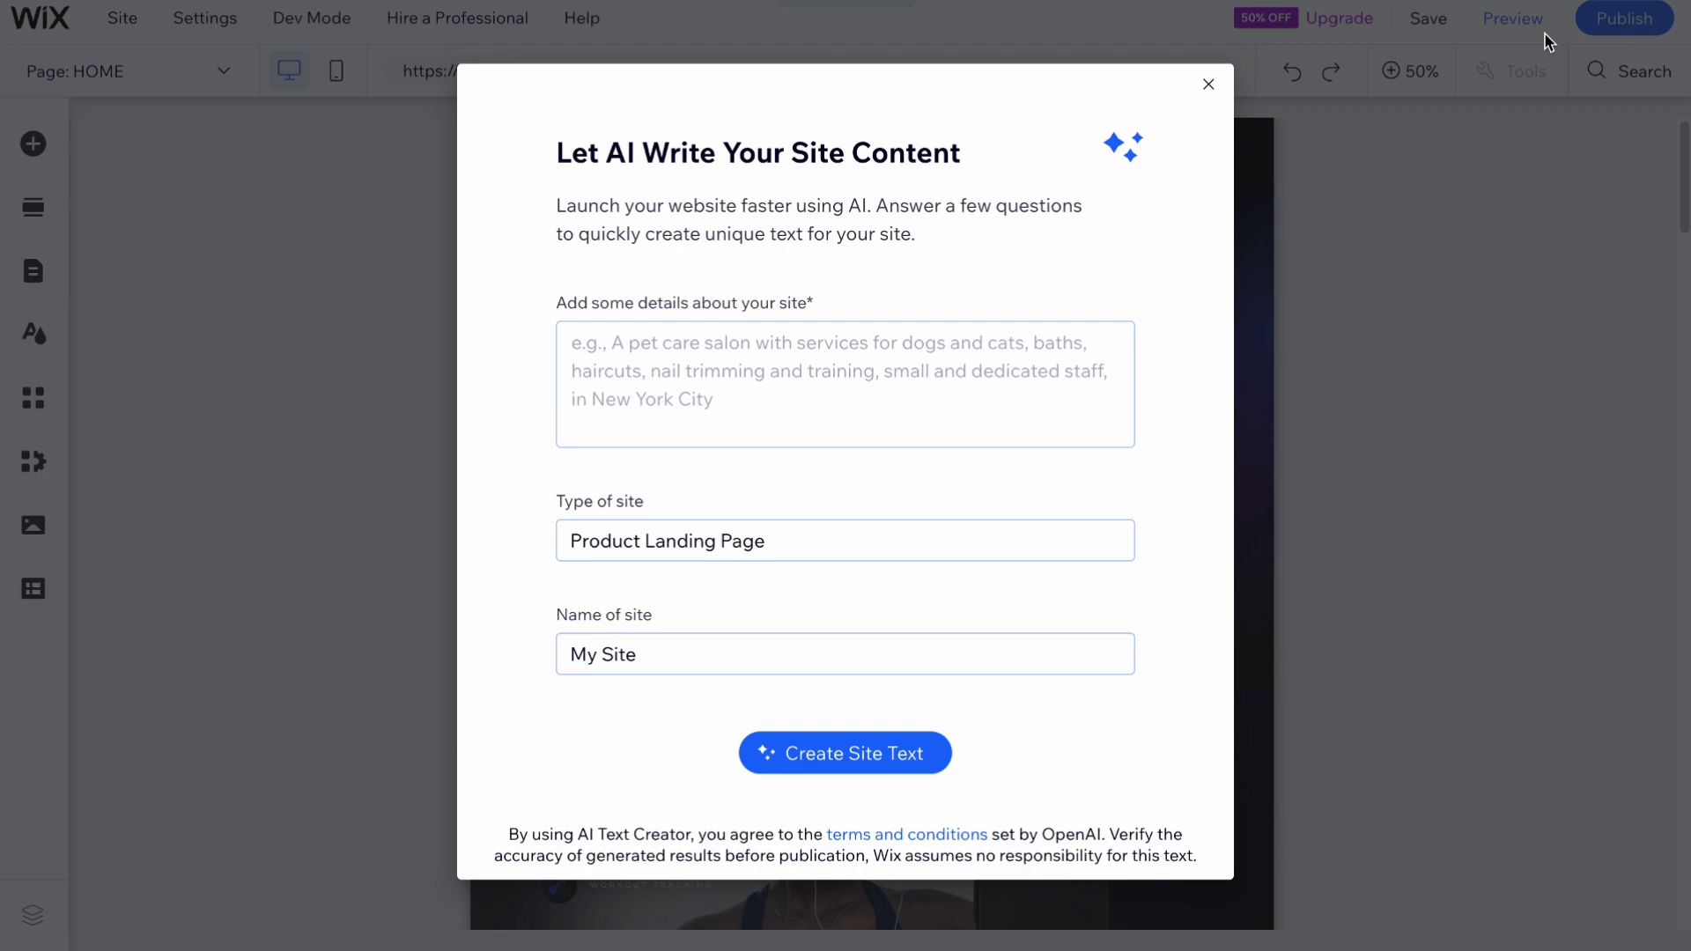
Close the 'Let AI Write Your Site Content' dialog and the editor intro overlay
click(1209, 86)
click(313, 250)
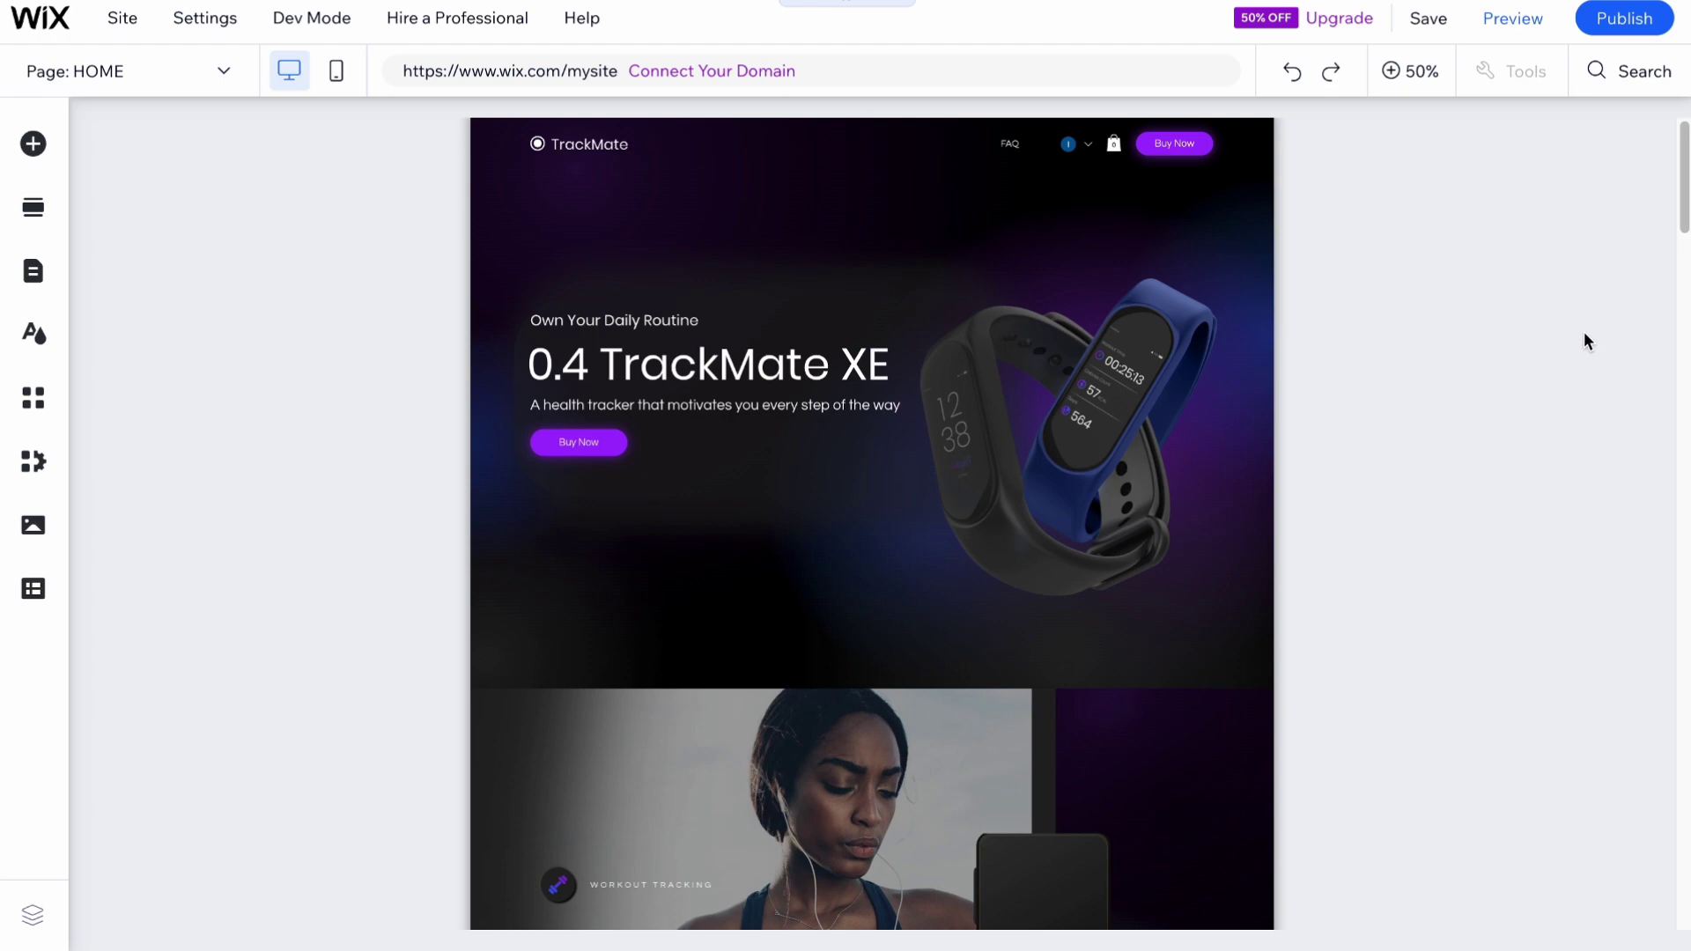
scroll(1181, 540, down, 8)
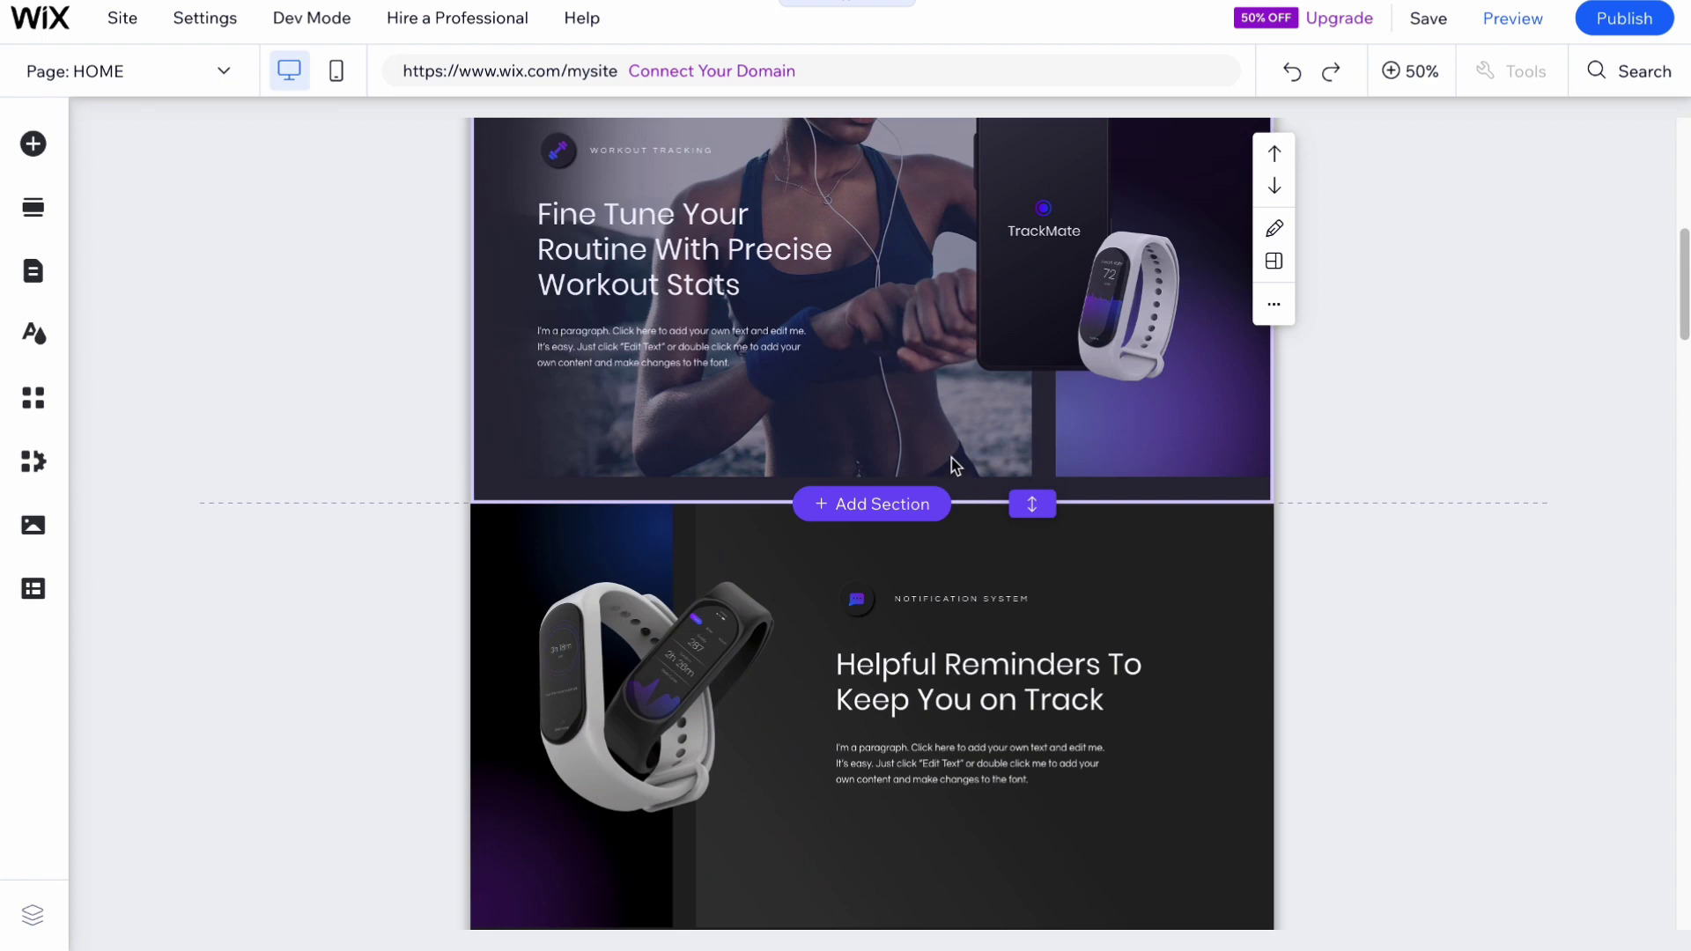
click(1105, 581)
scroll(856, 678, down, 12)
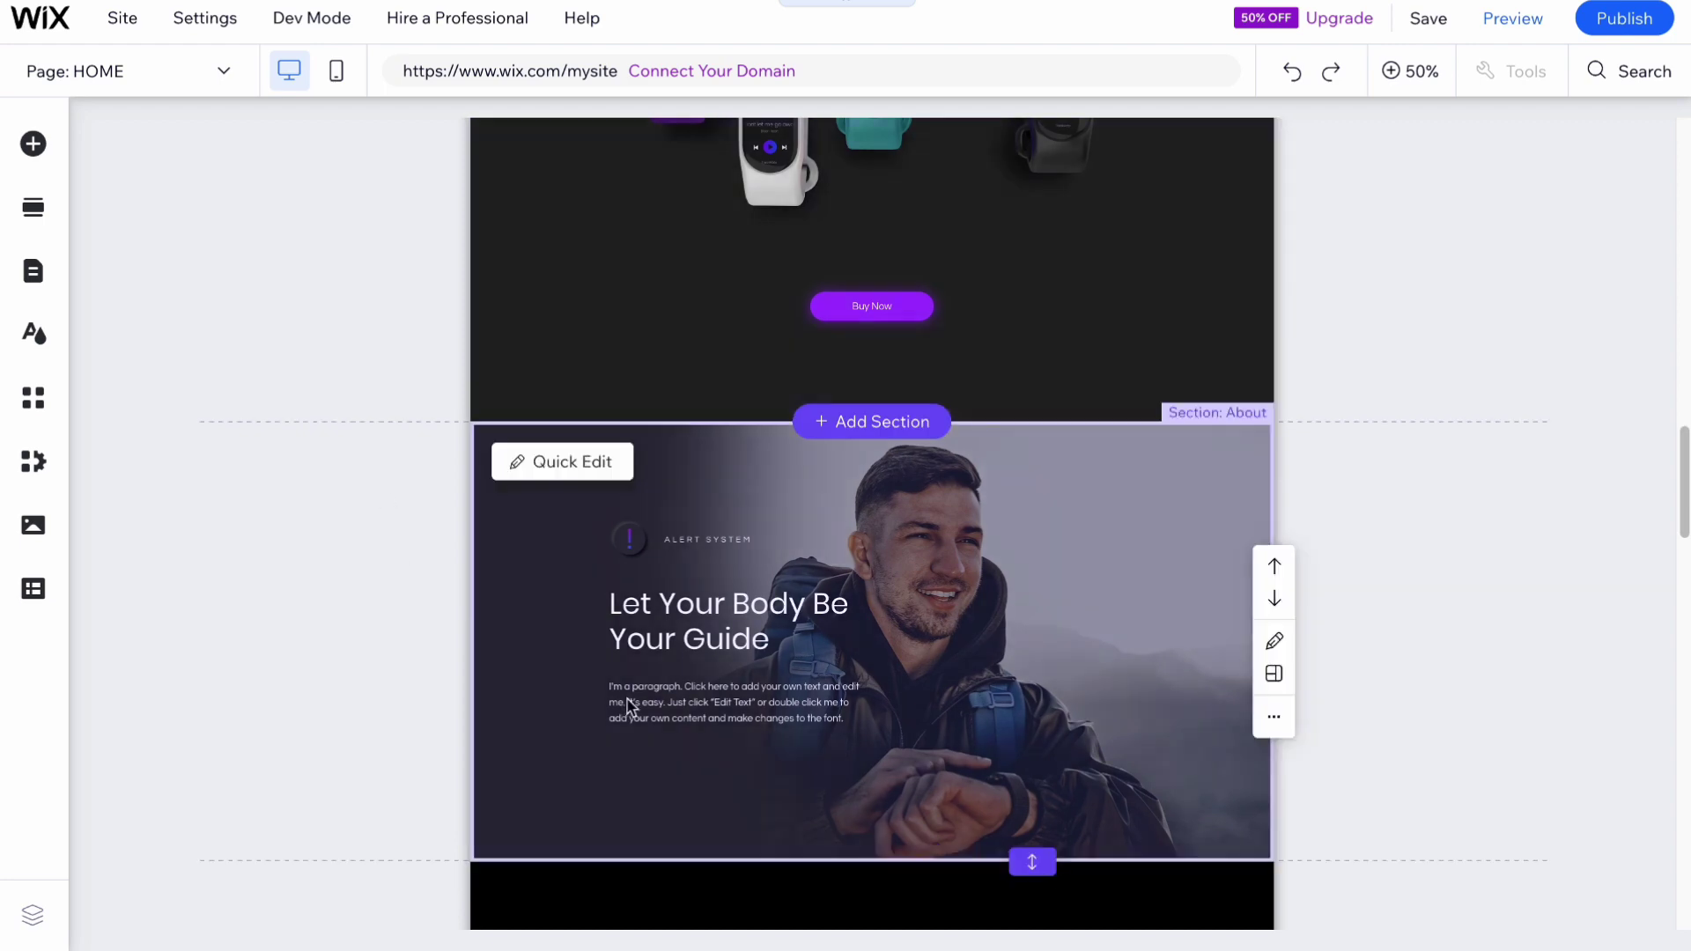
scroll(1397, 426, up, 5)
scroll(1389, 384, up, 6)
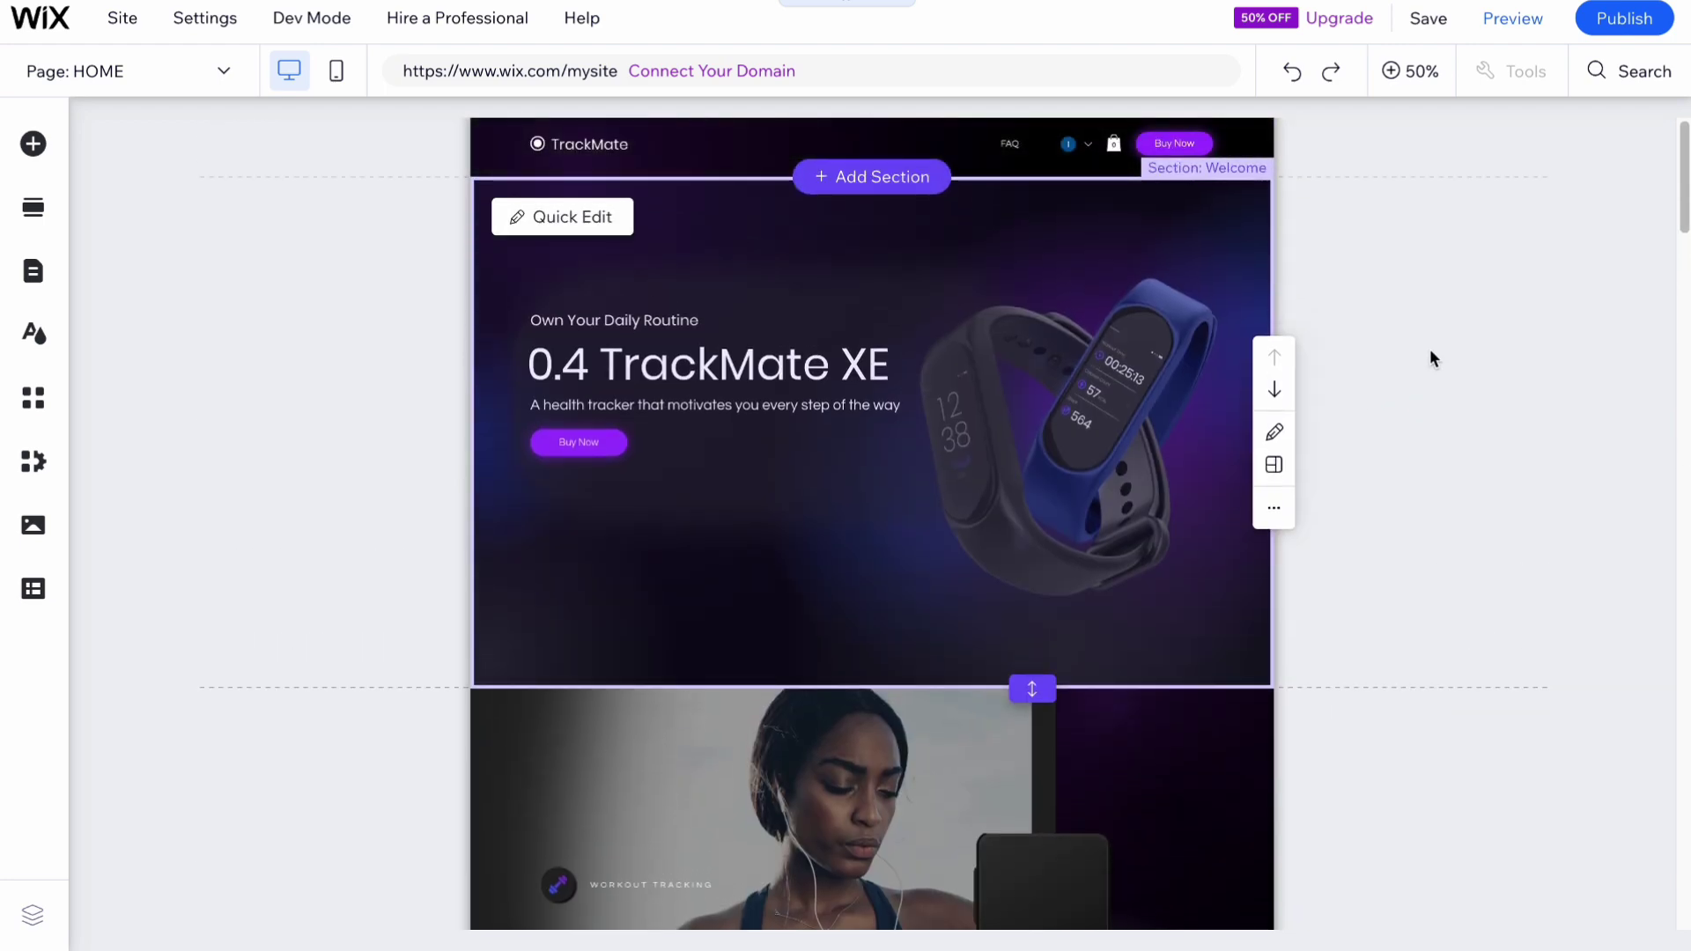
Delete the FAQ page via Pages & Menu, confirming the deletion, and close the panel
click(33, 273)
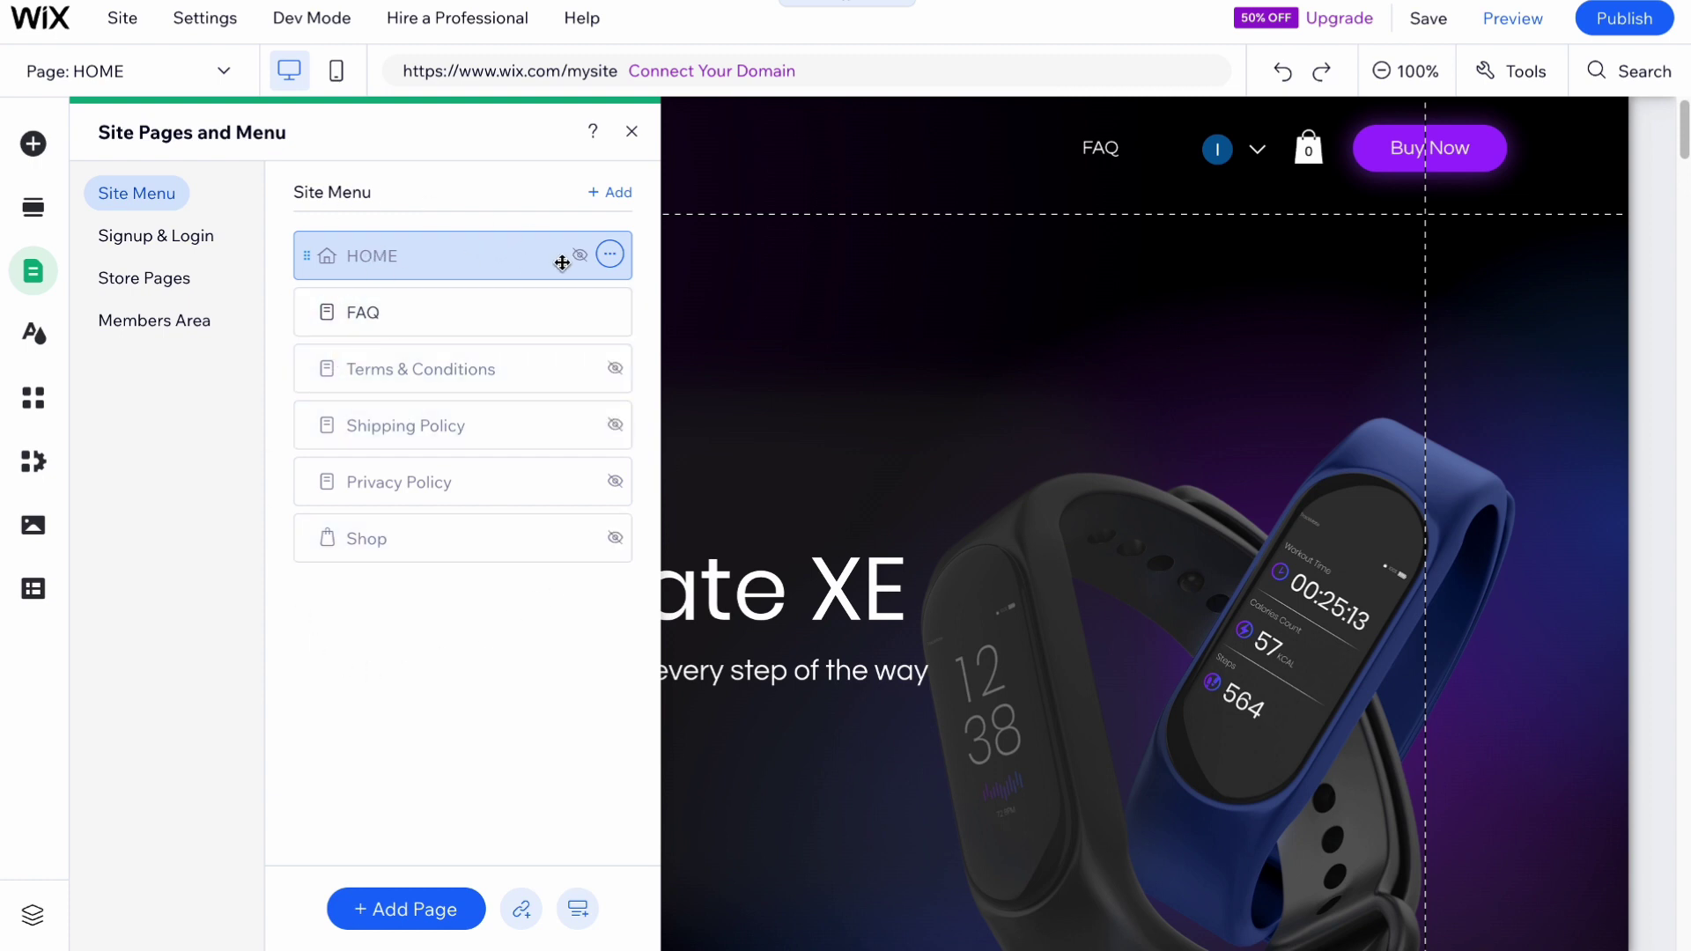
click(609, 312)
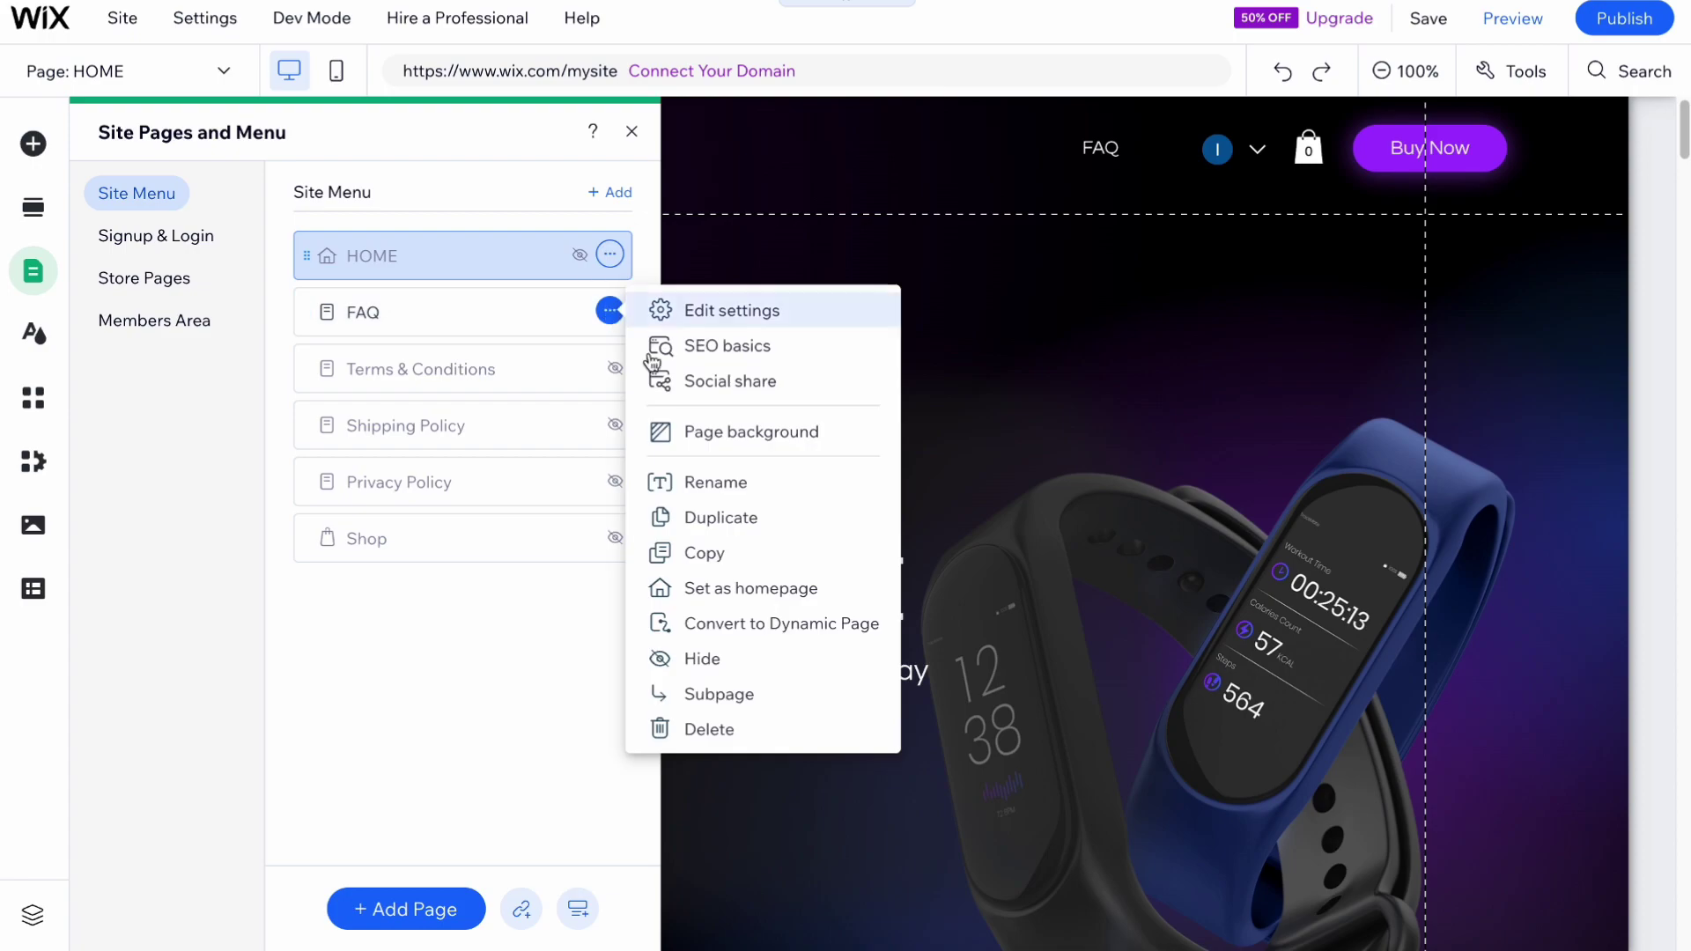
click(708, 730)
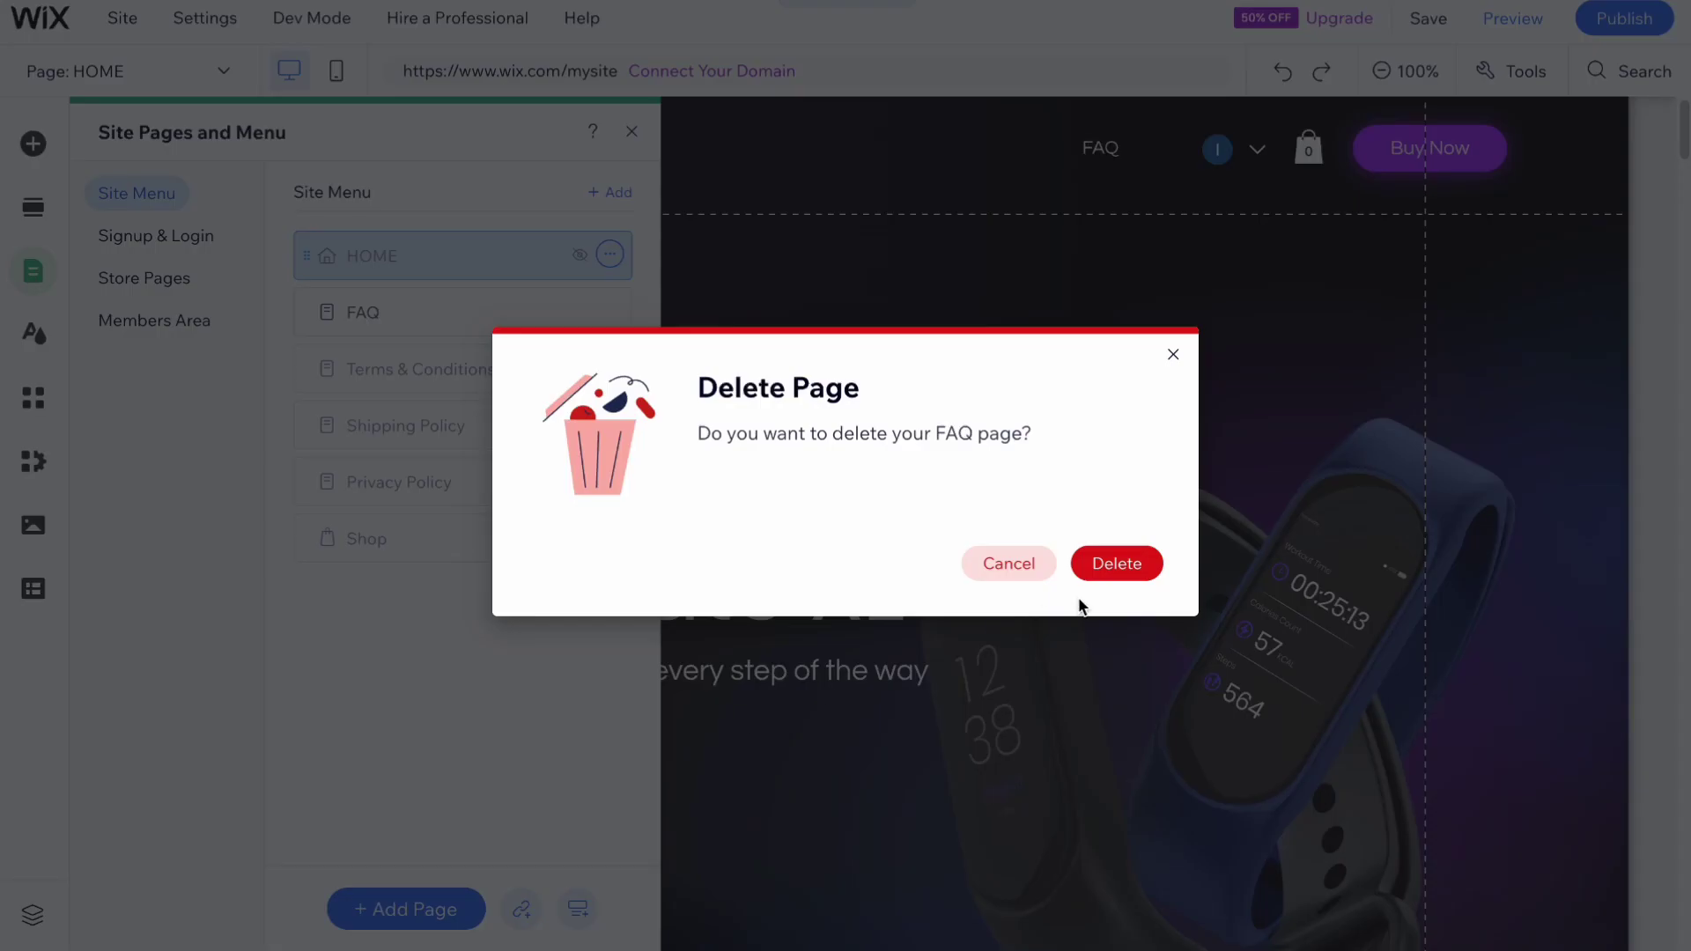
click(1115, 568)
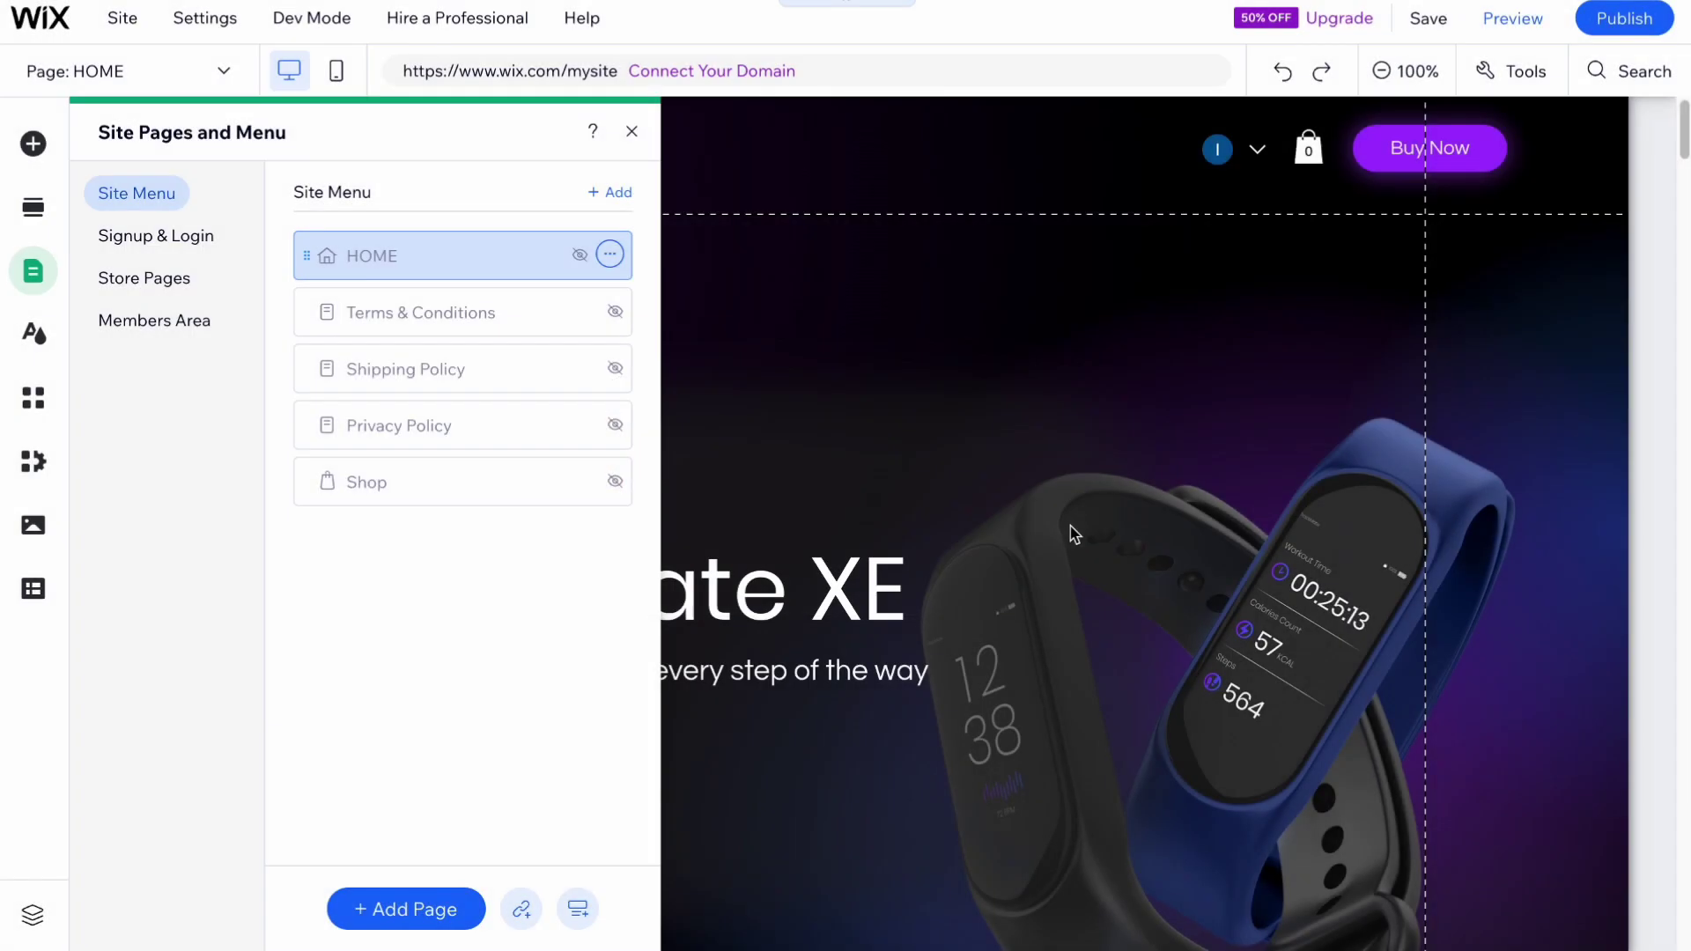
scroll(1101, 379, down, 8)
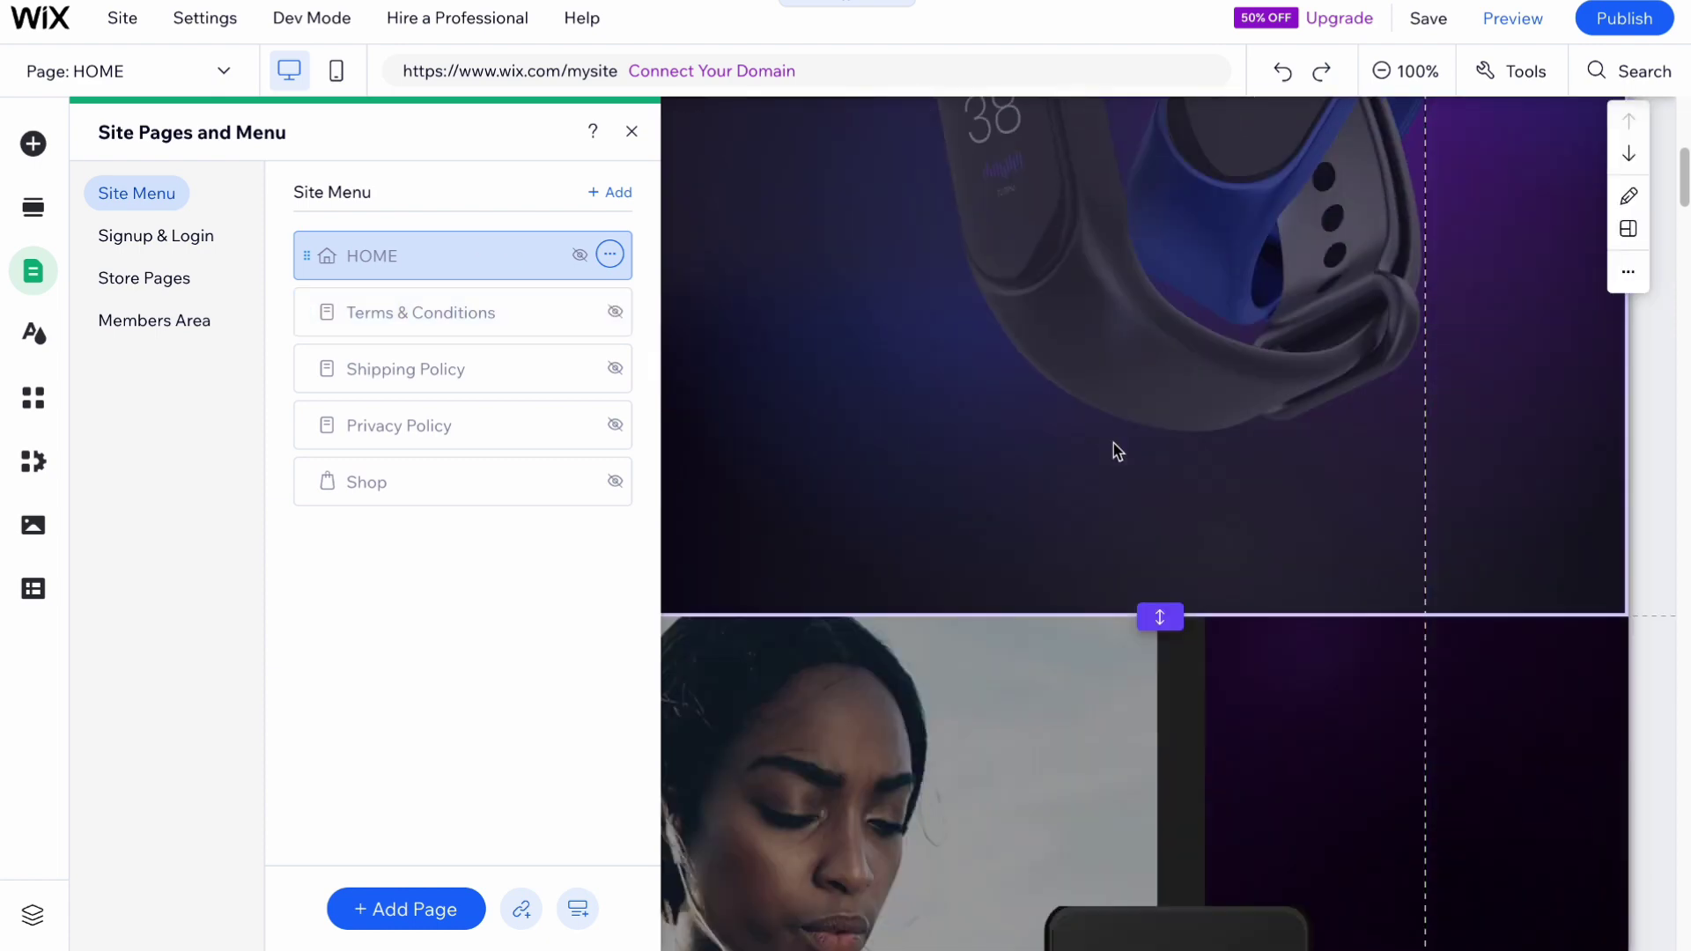
scroll(1113, 449, up, 3)
scroll(1103, 457, down, 6)
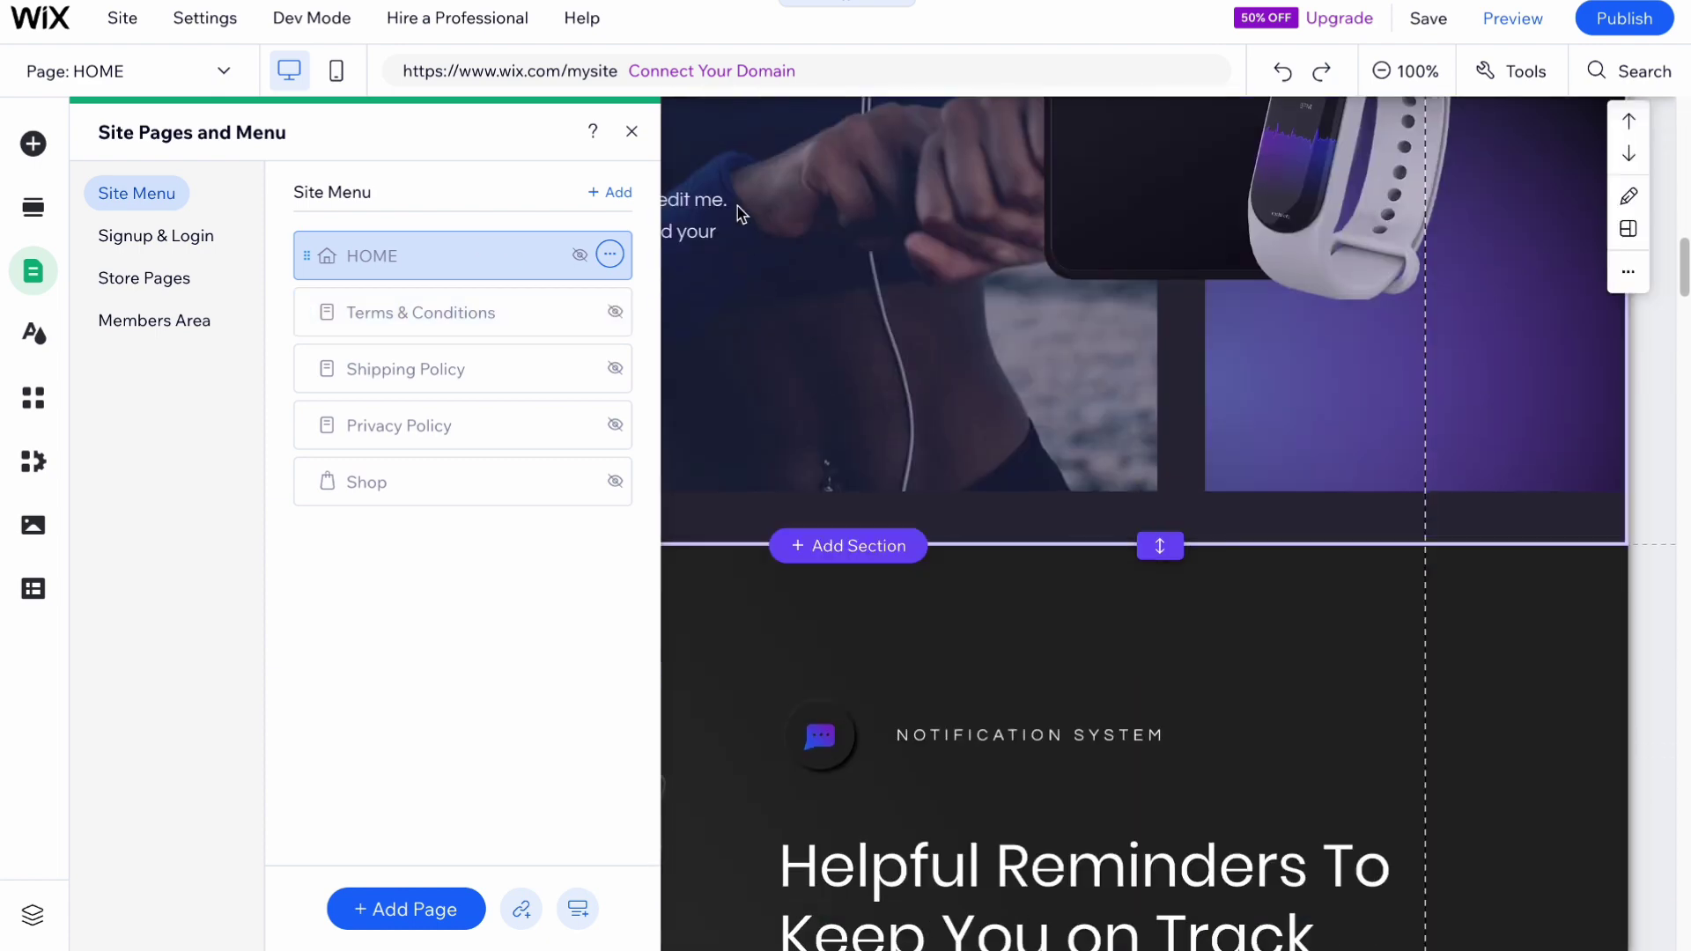
click(631, 131)
scroll(962, 382, down, 8)
scroll(969, 585, down, 8)
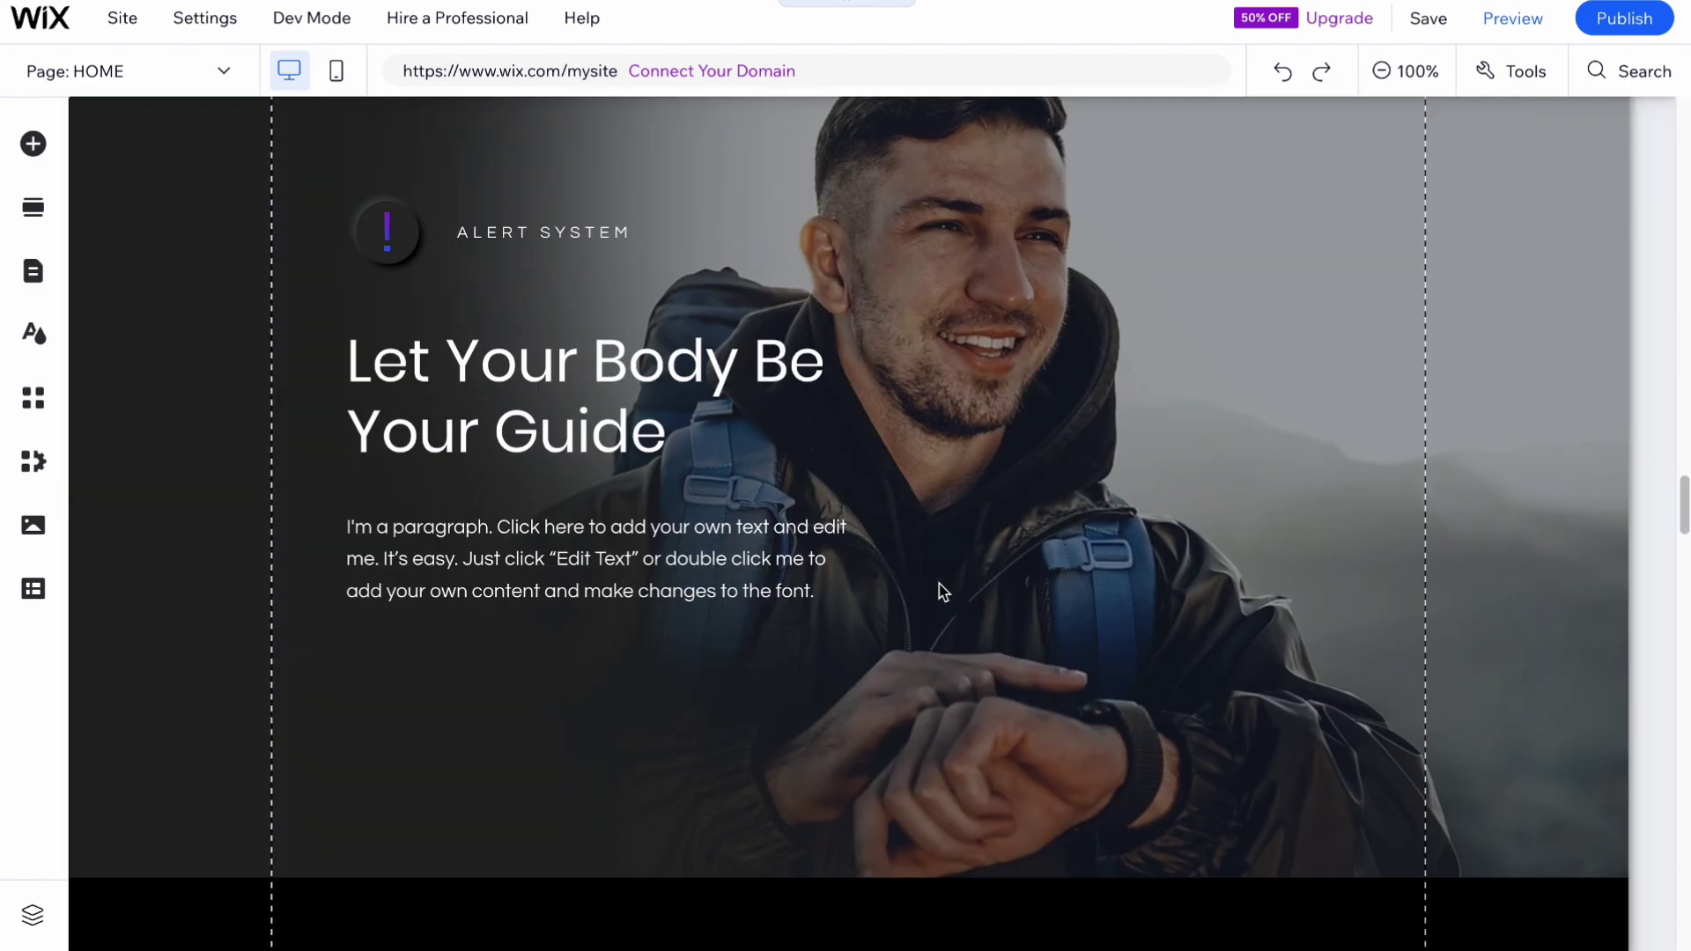
scroll(924, 592, up, 10)
Start adding a Blank Page, then cancel without adding and close Pages & Menu
scroll(927, 598, up, 12)
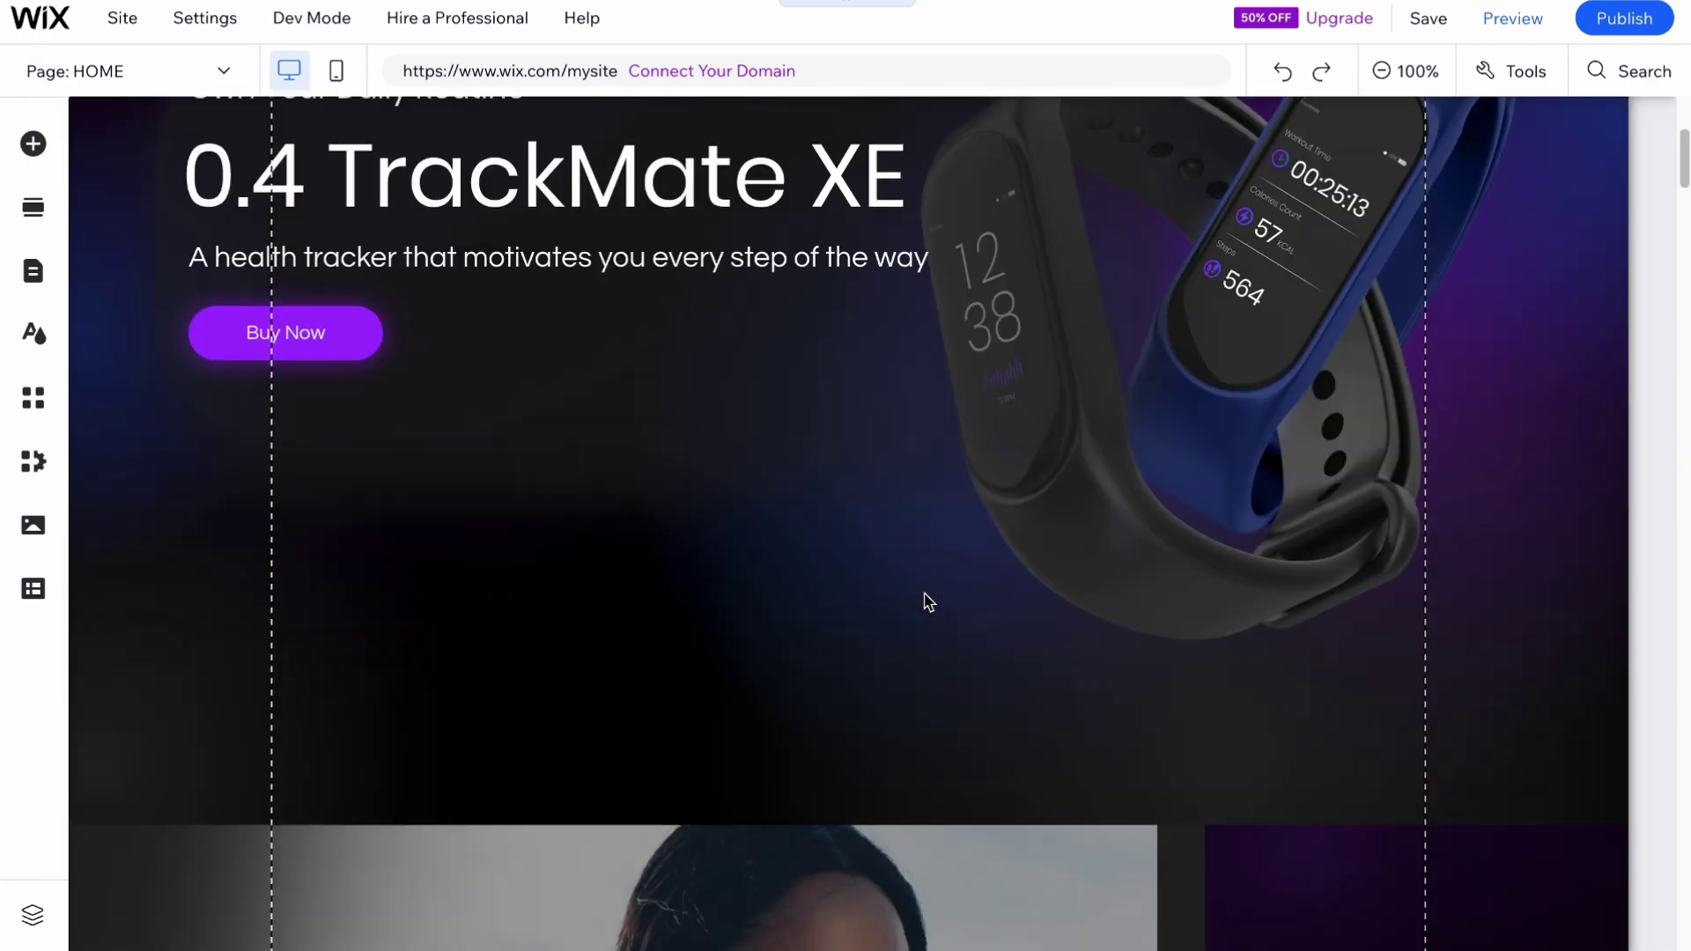
click(33, 272)
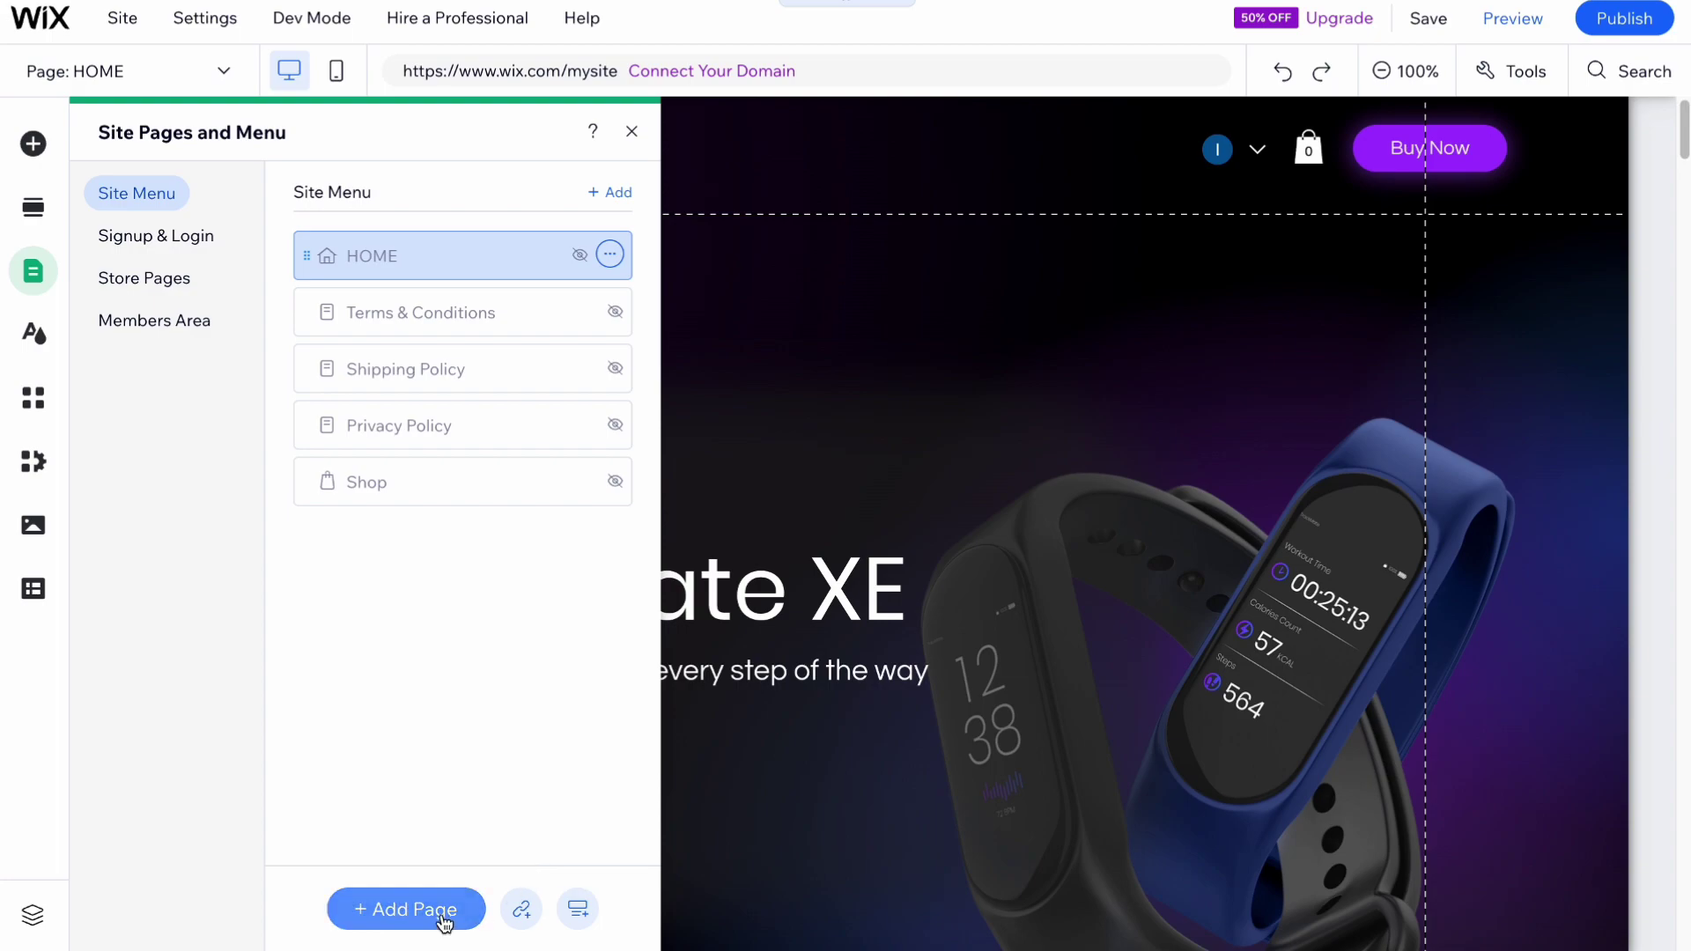
click(406, 909)
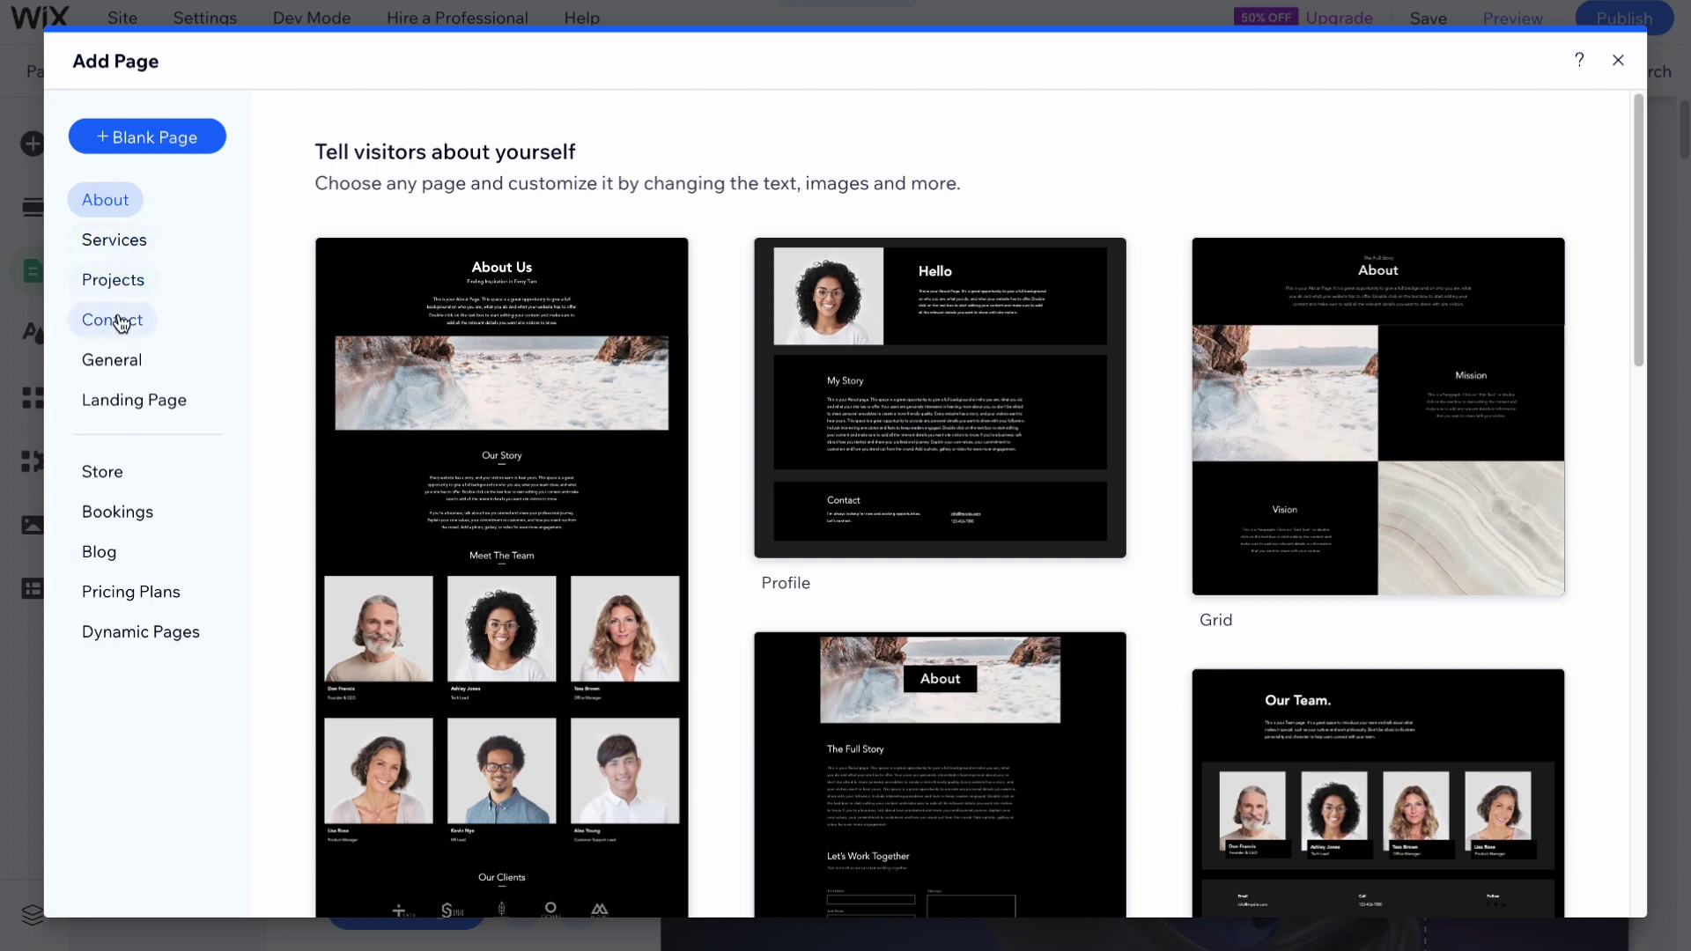
click(141, 135)
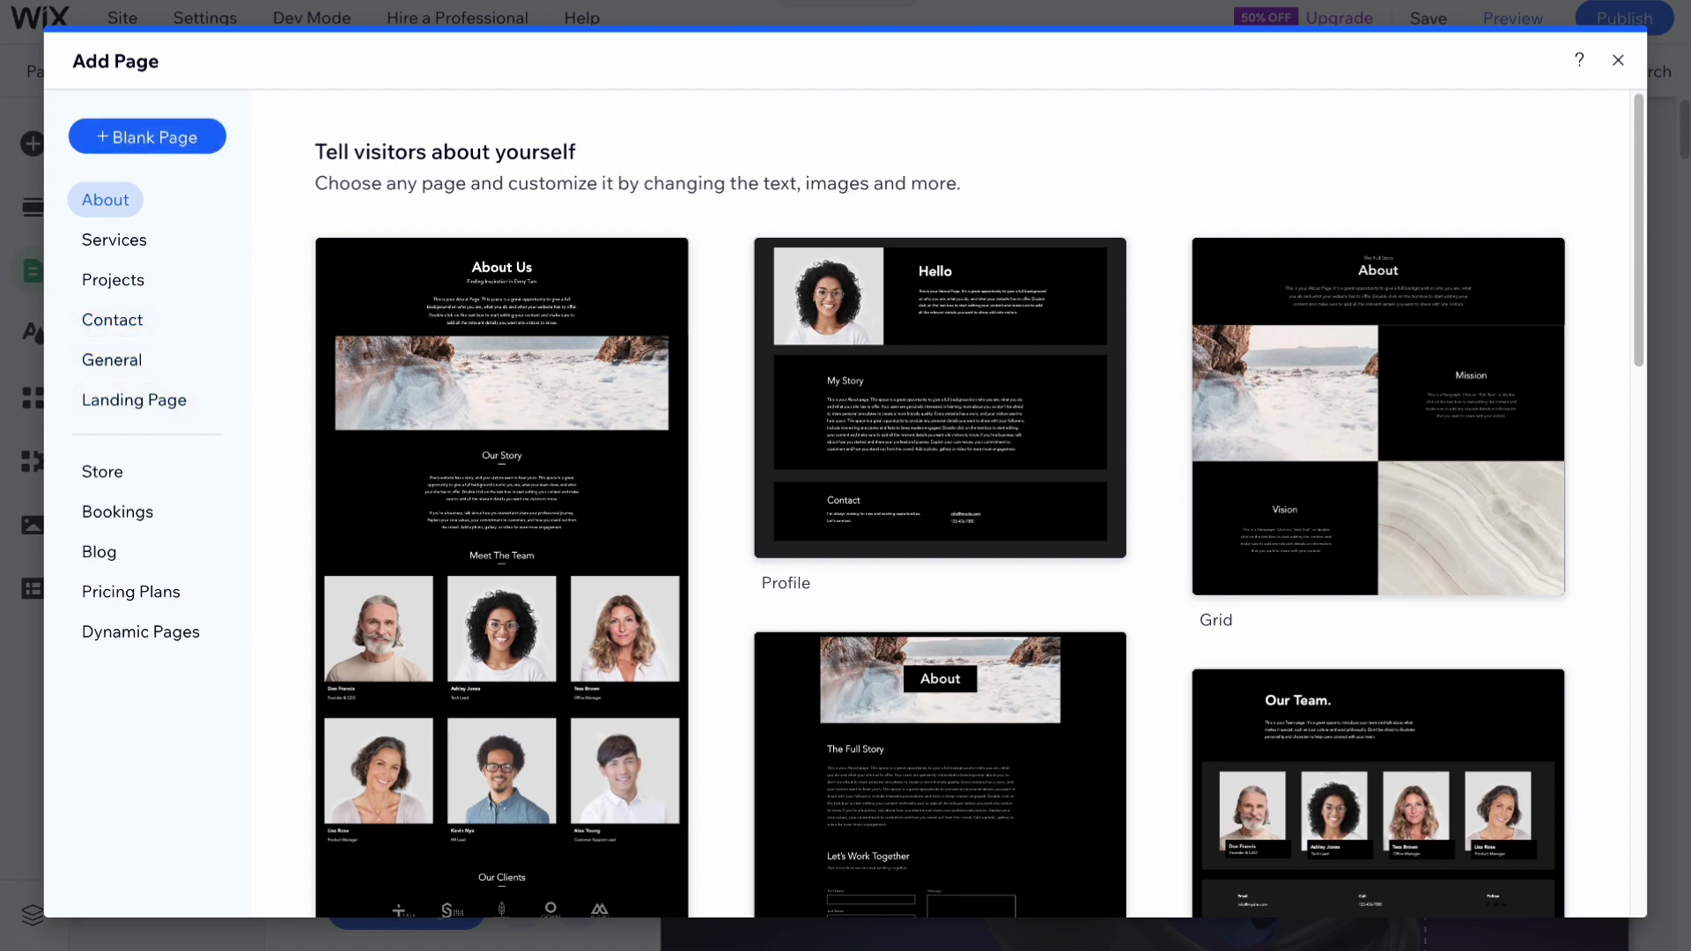
click(1617, 63)
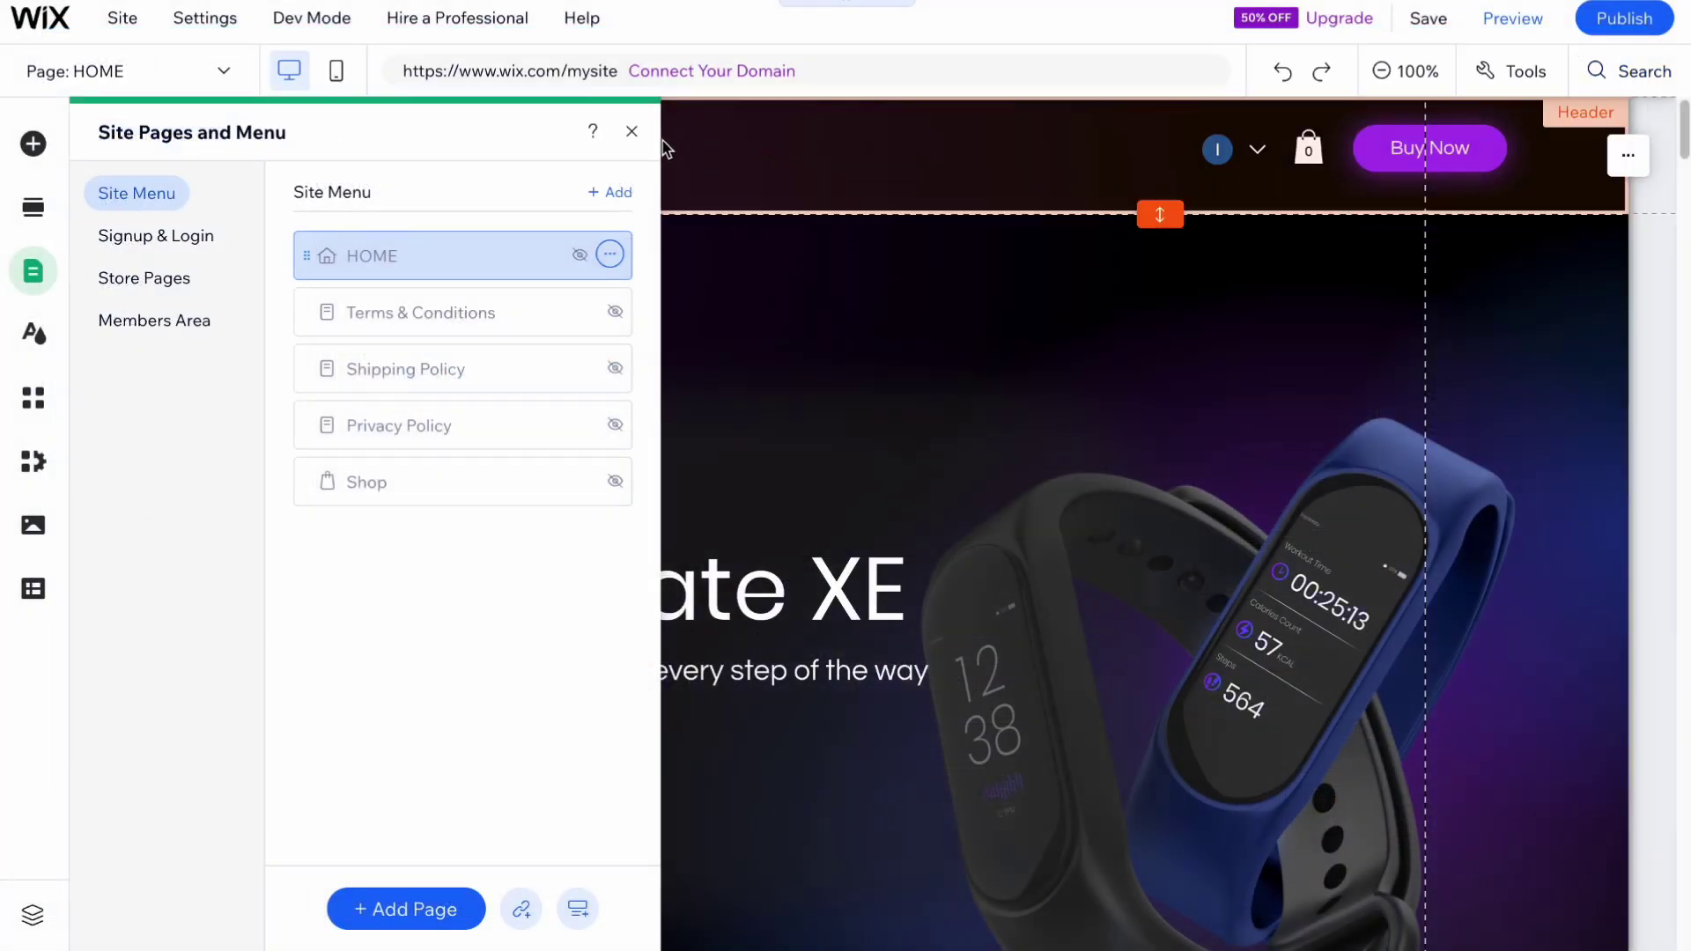
click(632, 132)
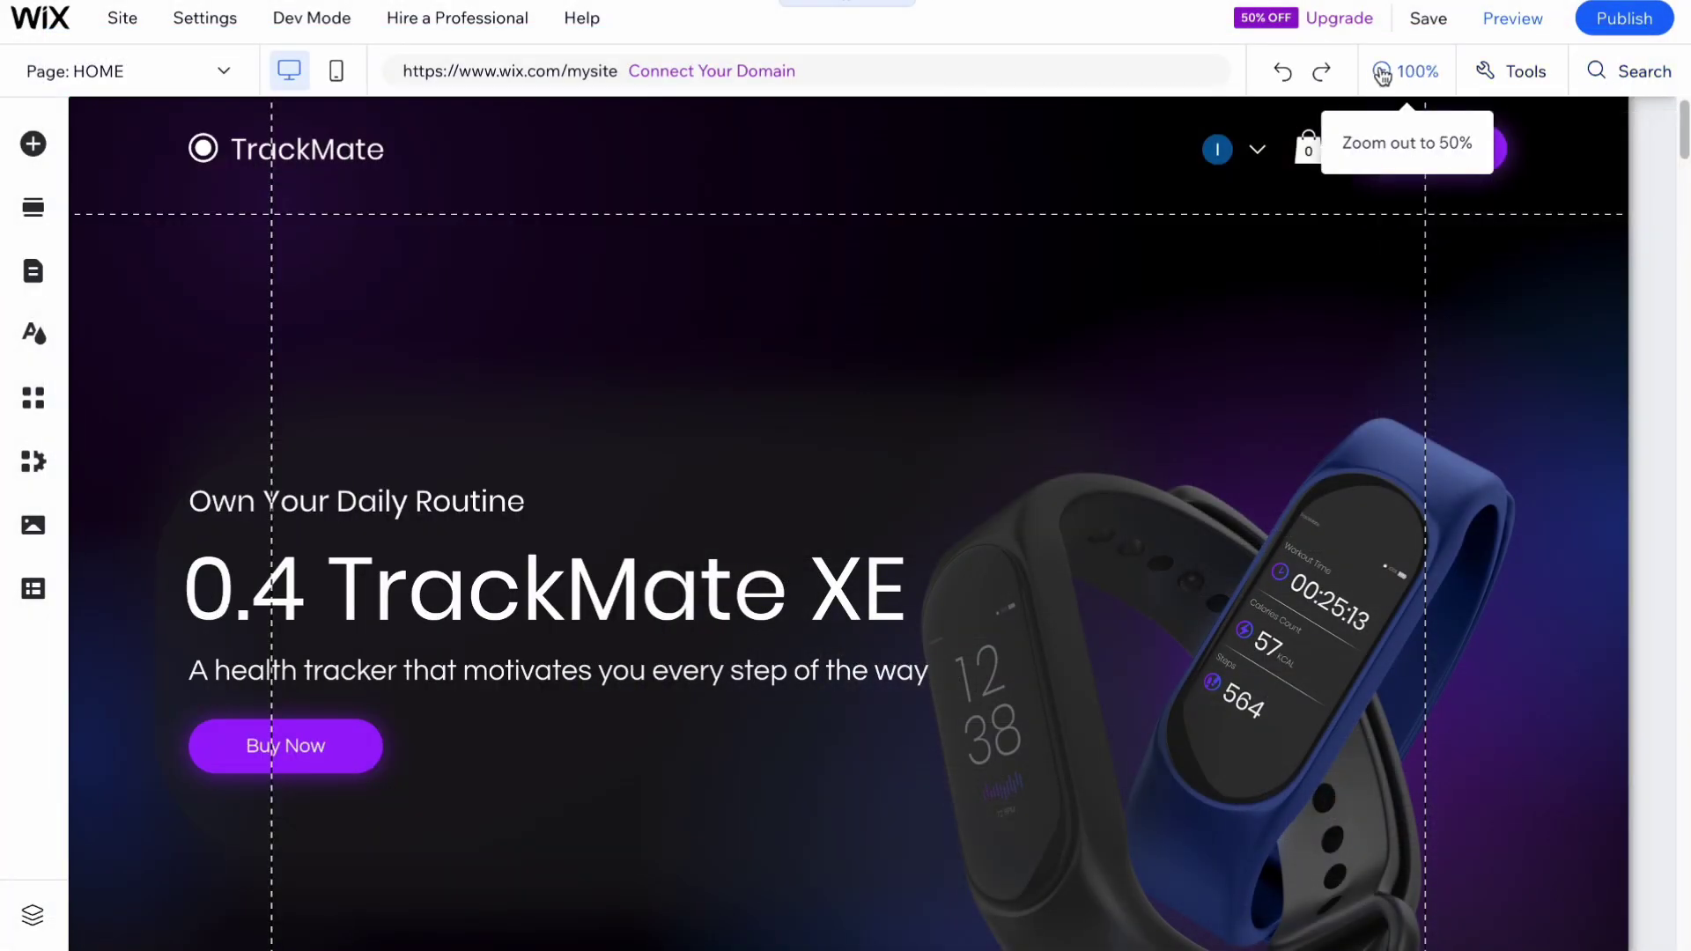
Zoom to 50% and apply the black, lilac, red, yellow and green colour theme
click(1383, 74)
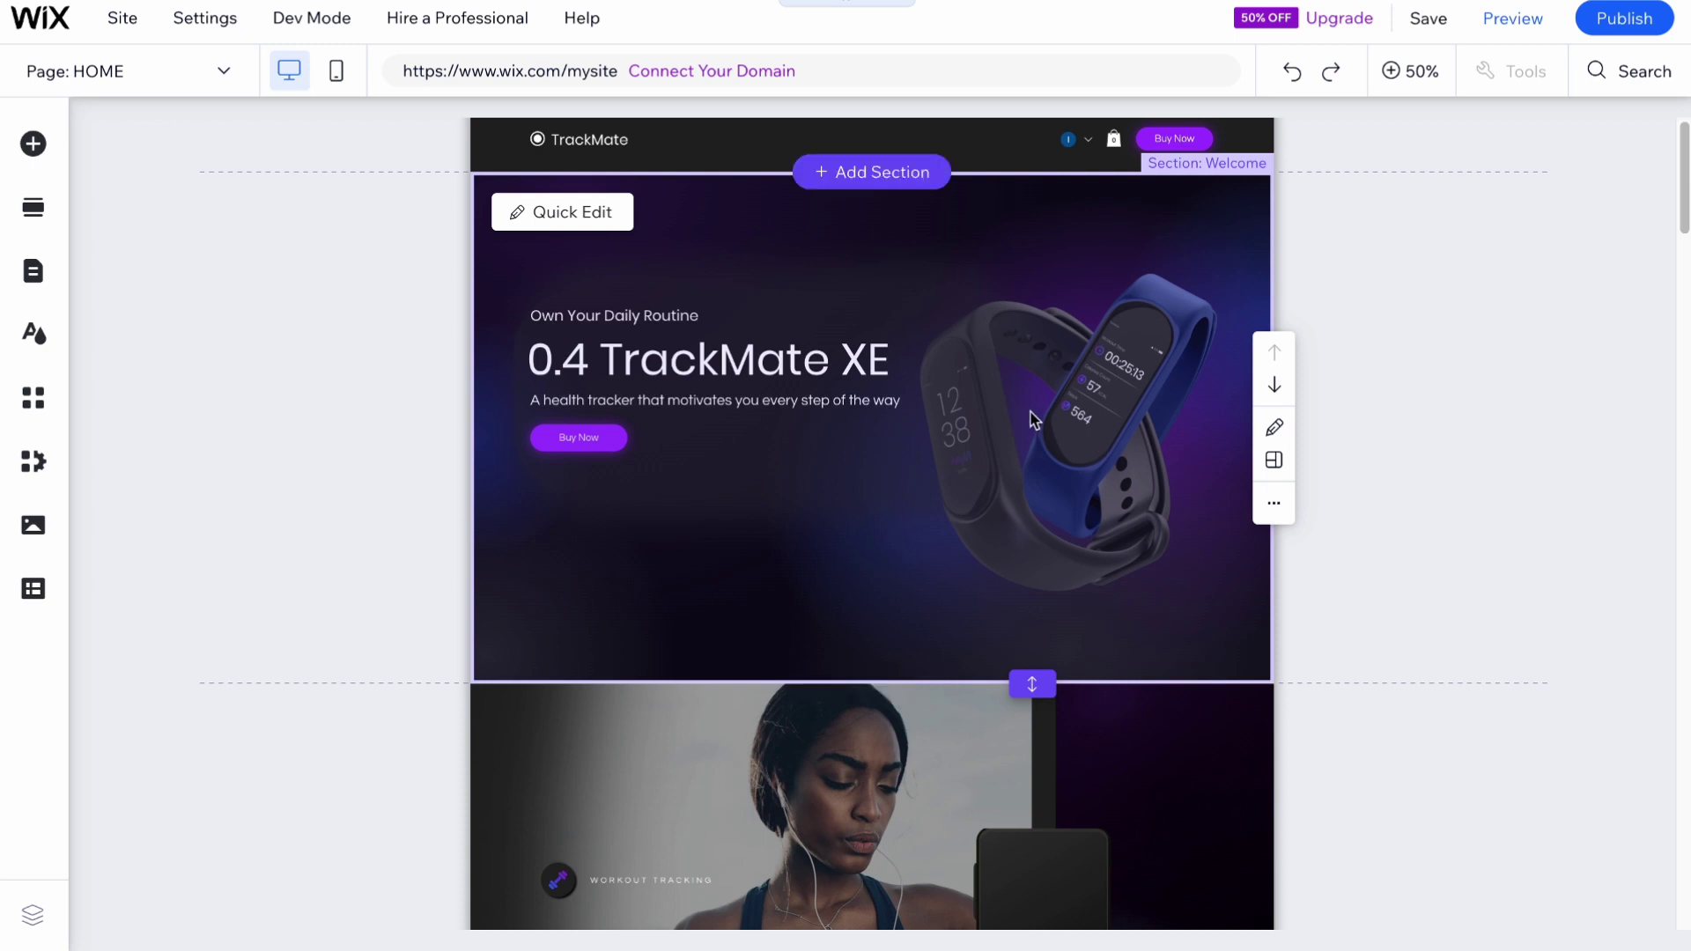
click(32, 339)
click(228, 442)
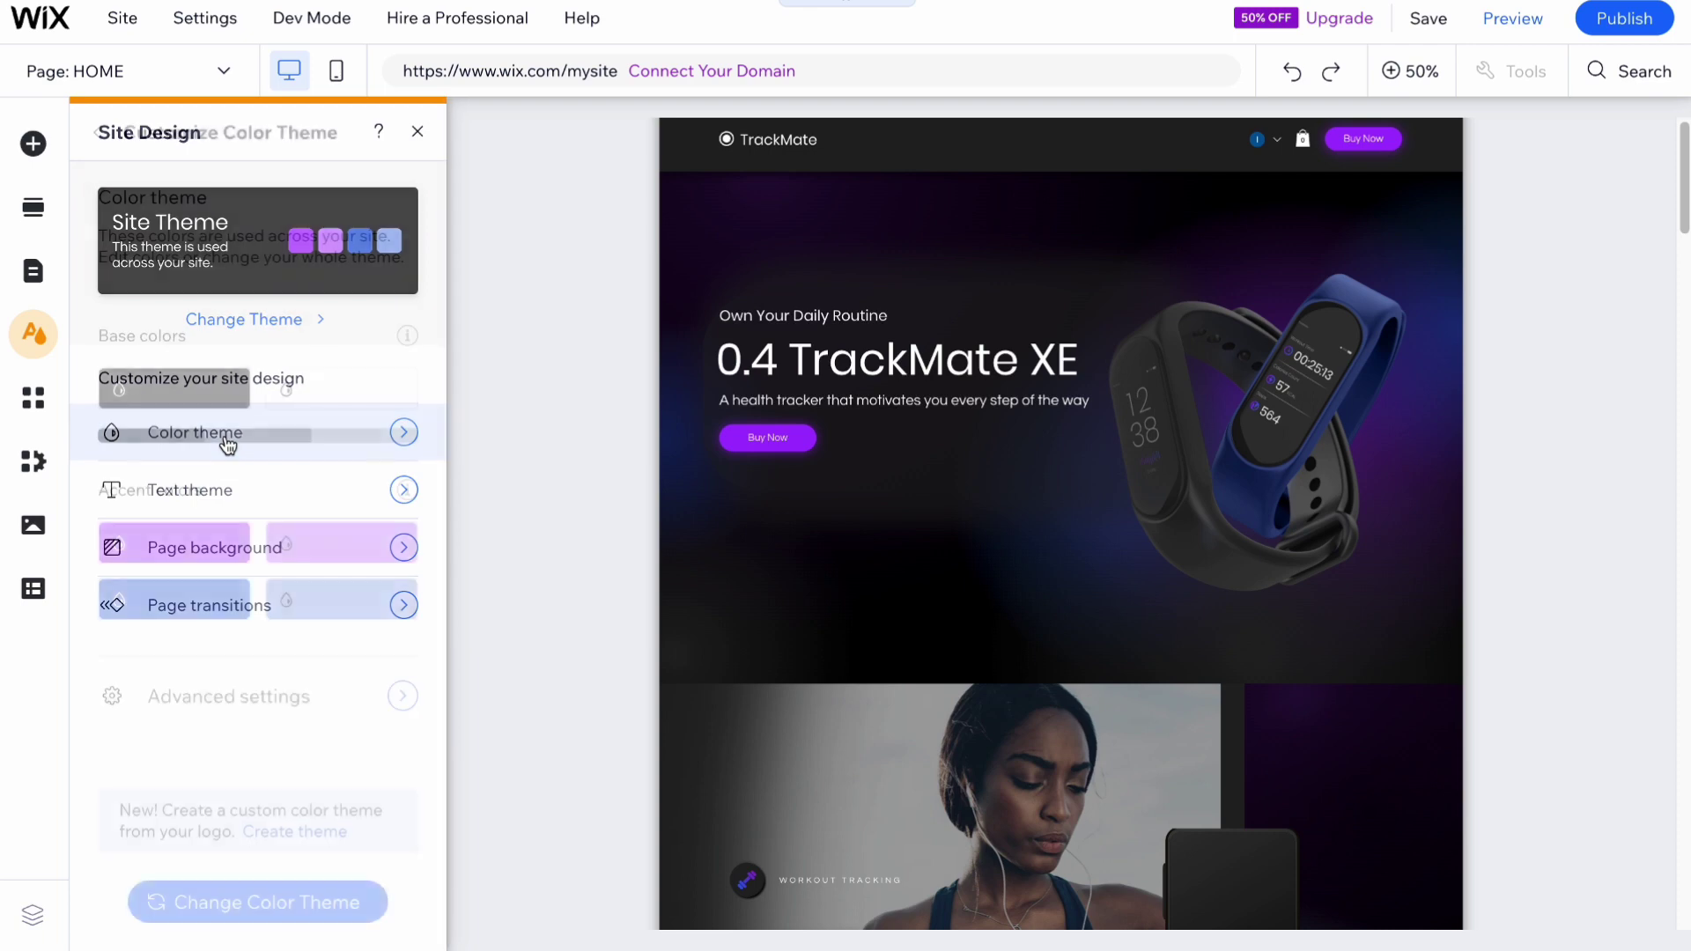
click(264, 900)
click(287, 653)
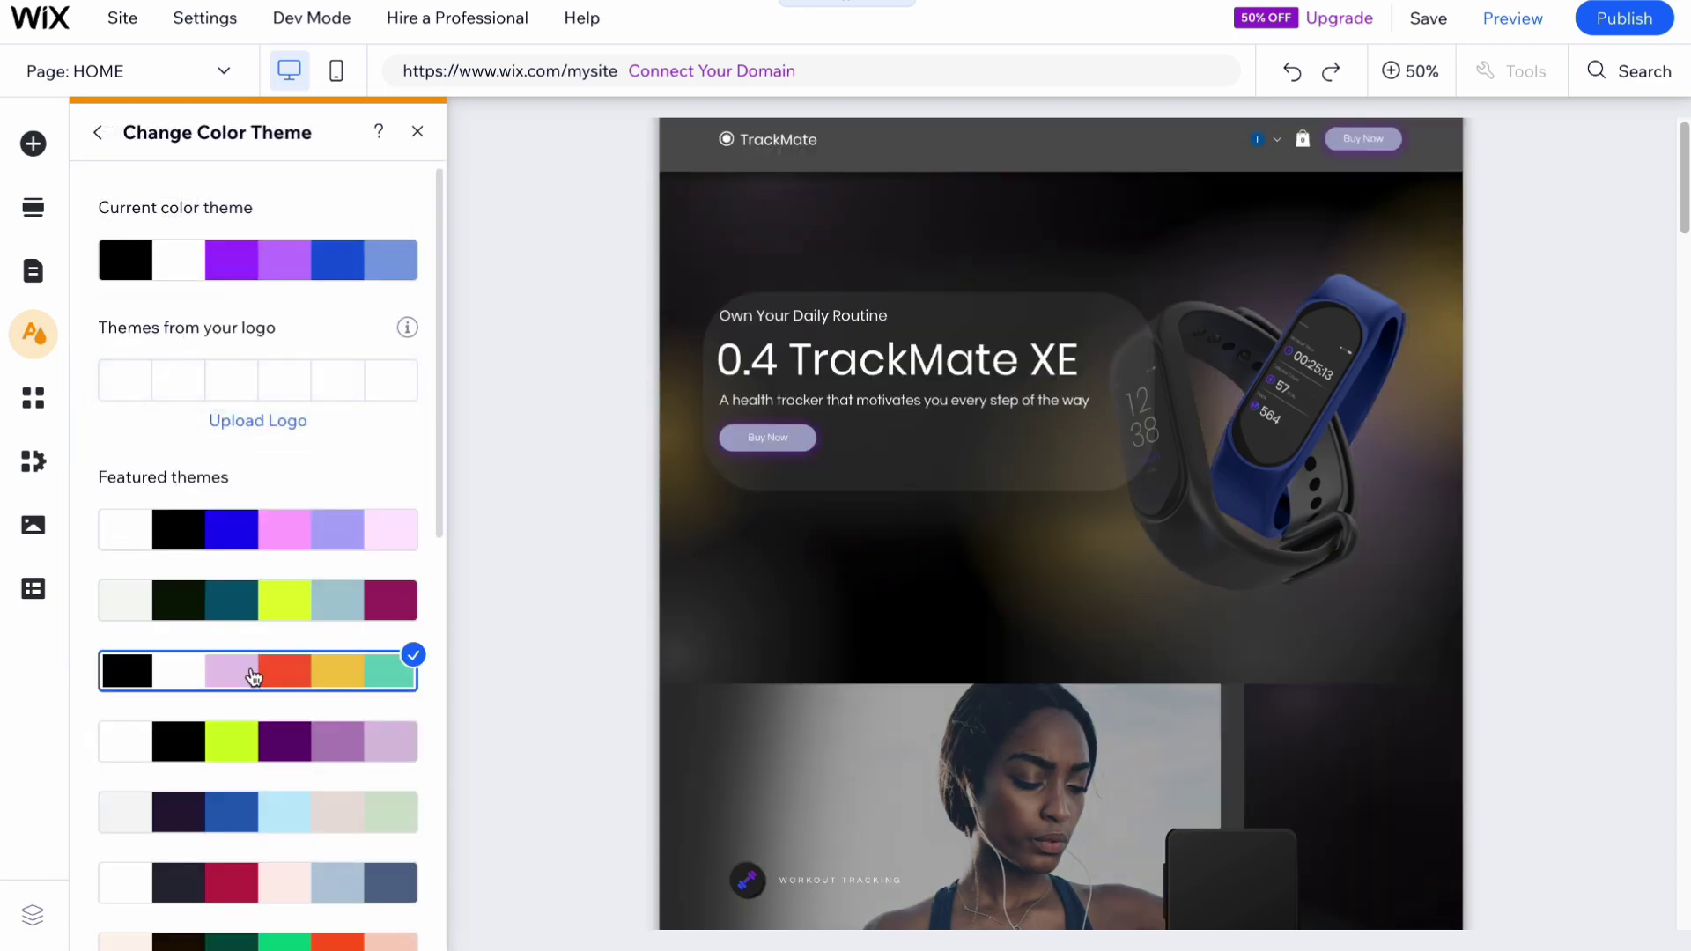
click(110, 151)
click(104, 147)
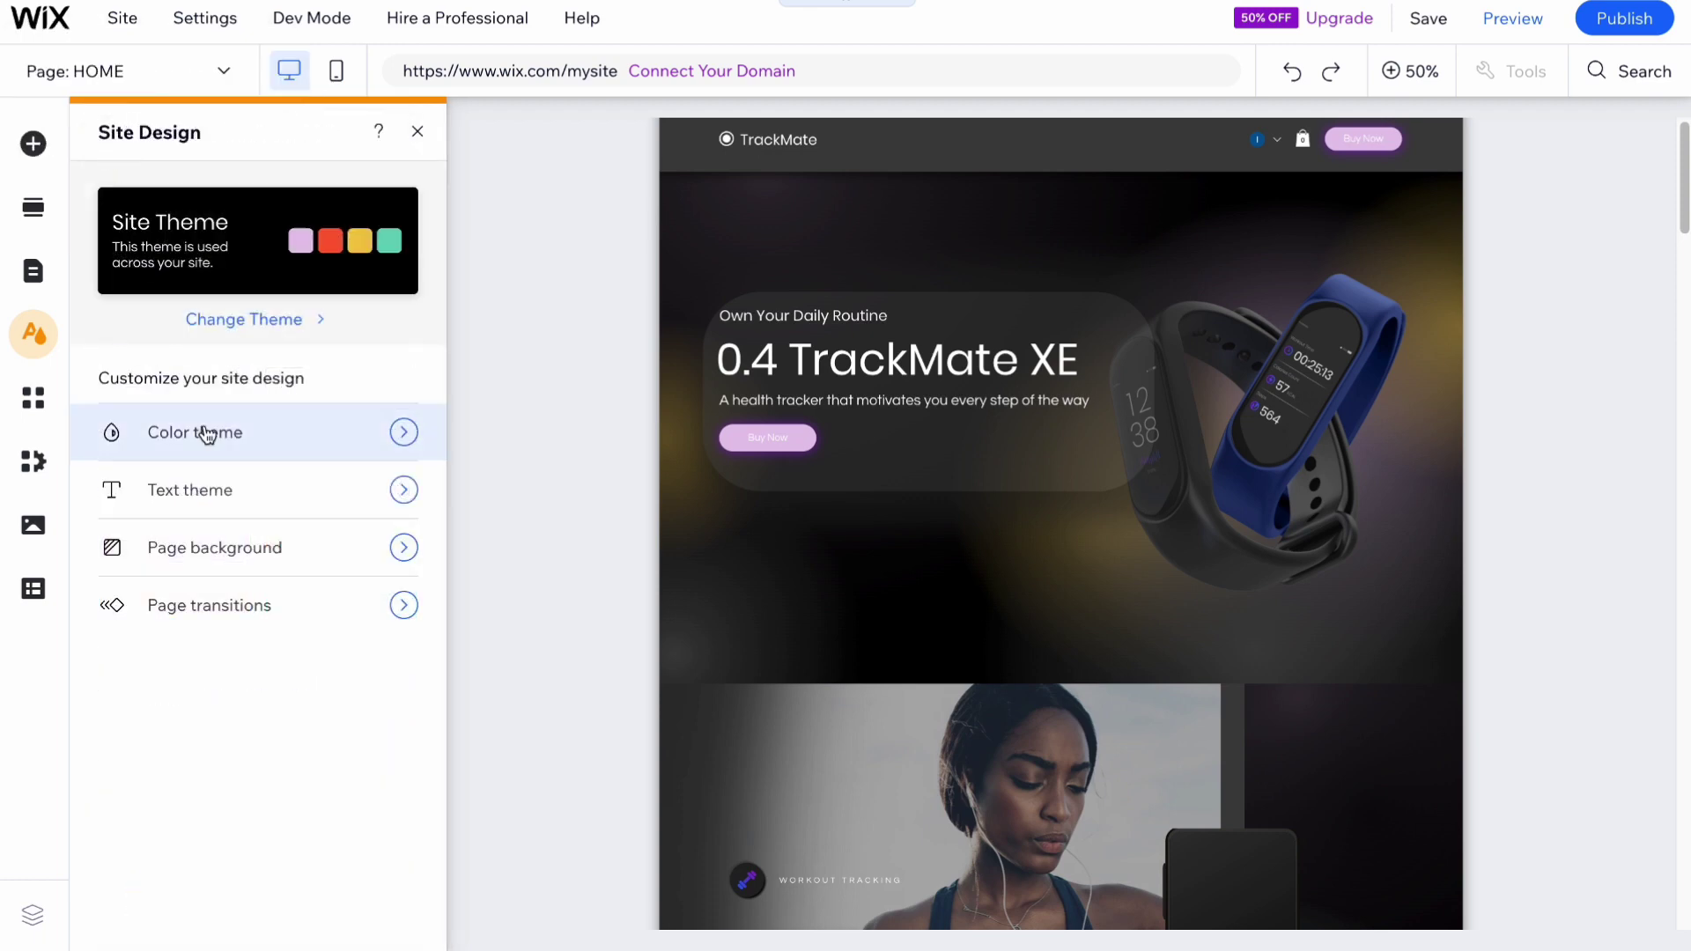
Apply the Space Grotesk text theme to the site headings
click(208, 501)
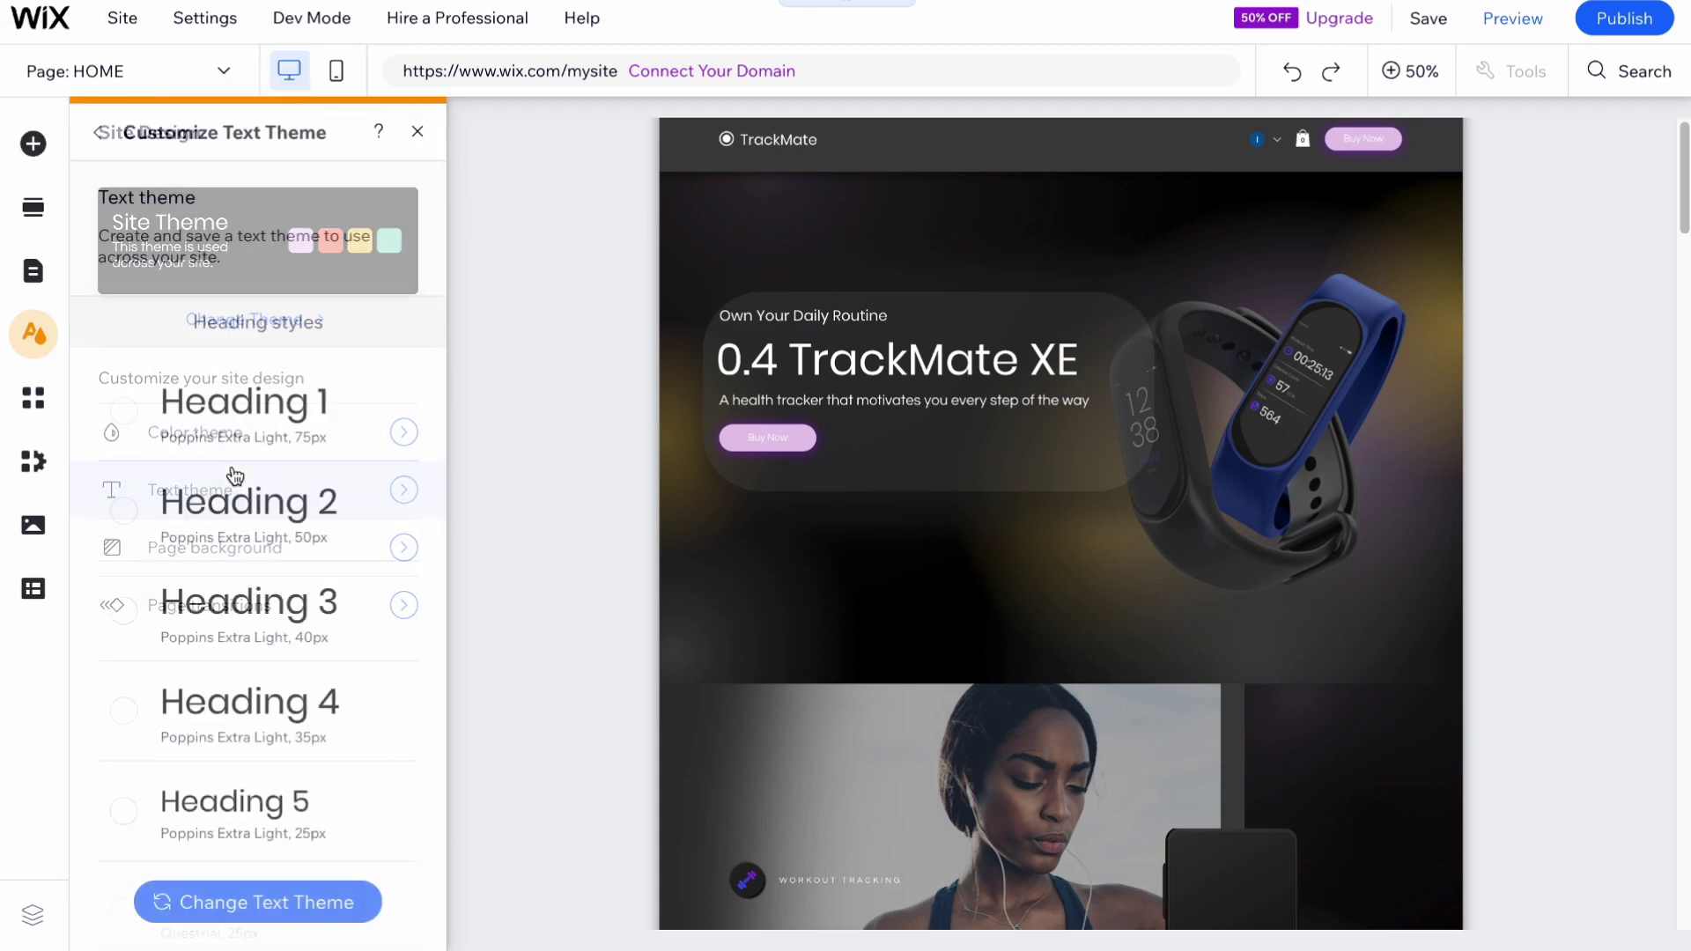
click(310, 918)
click(265, 607)
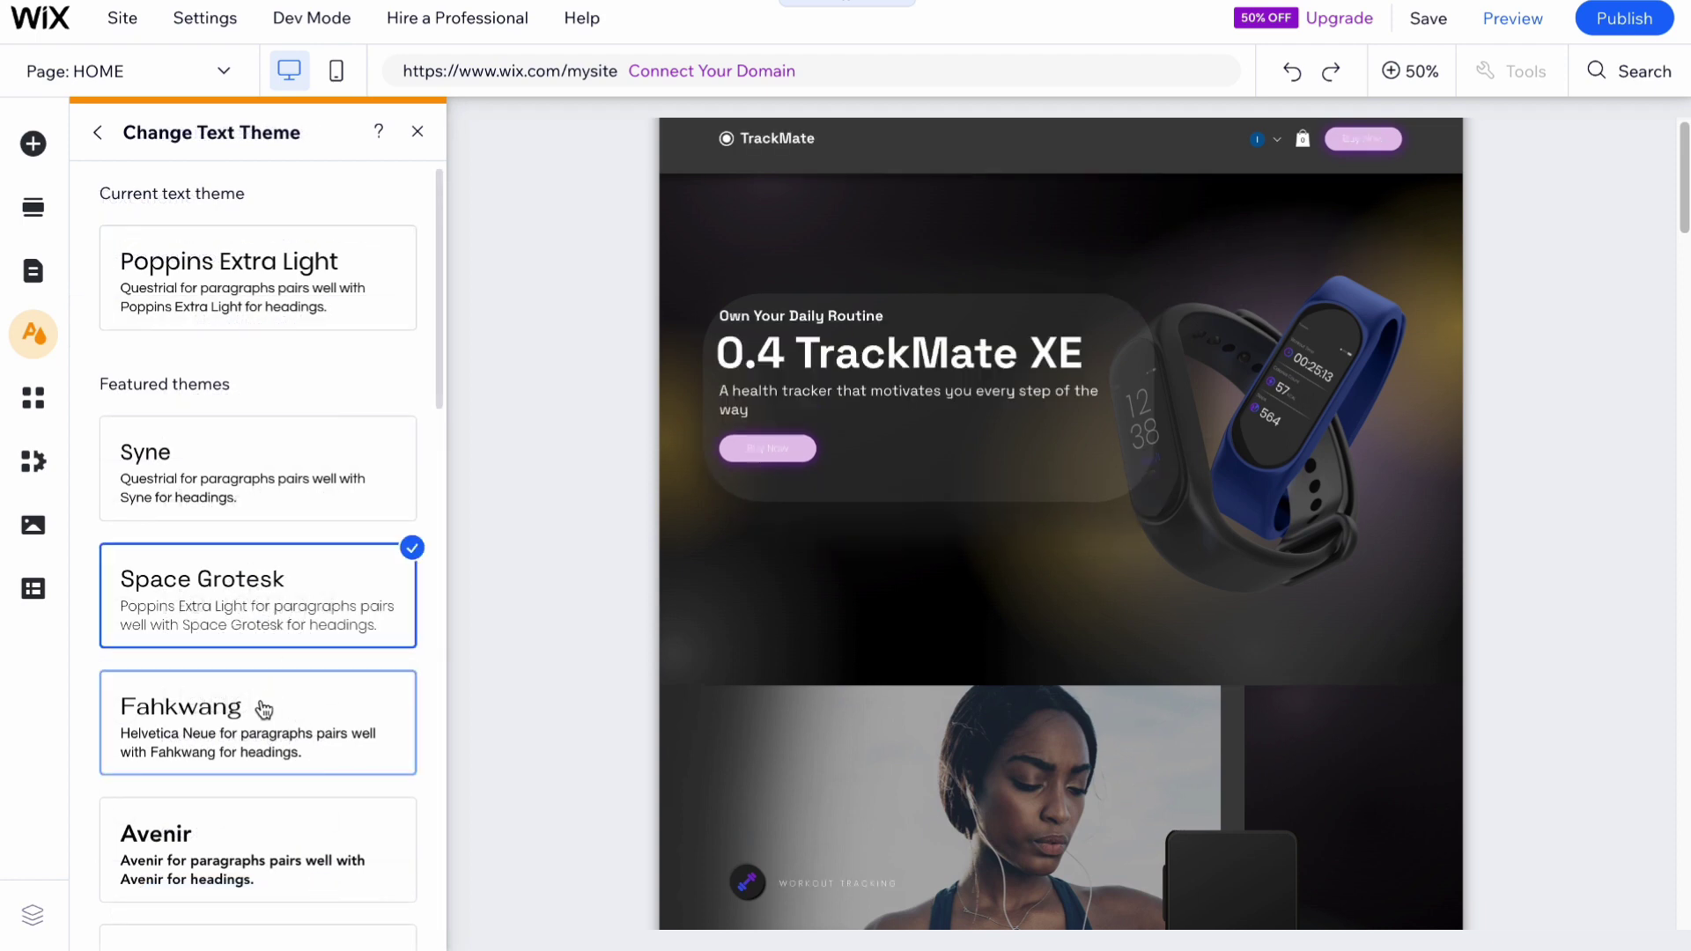
click(99, 139)
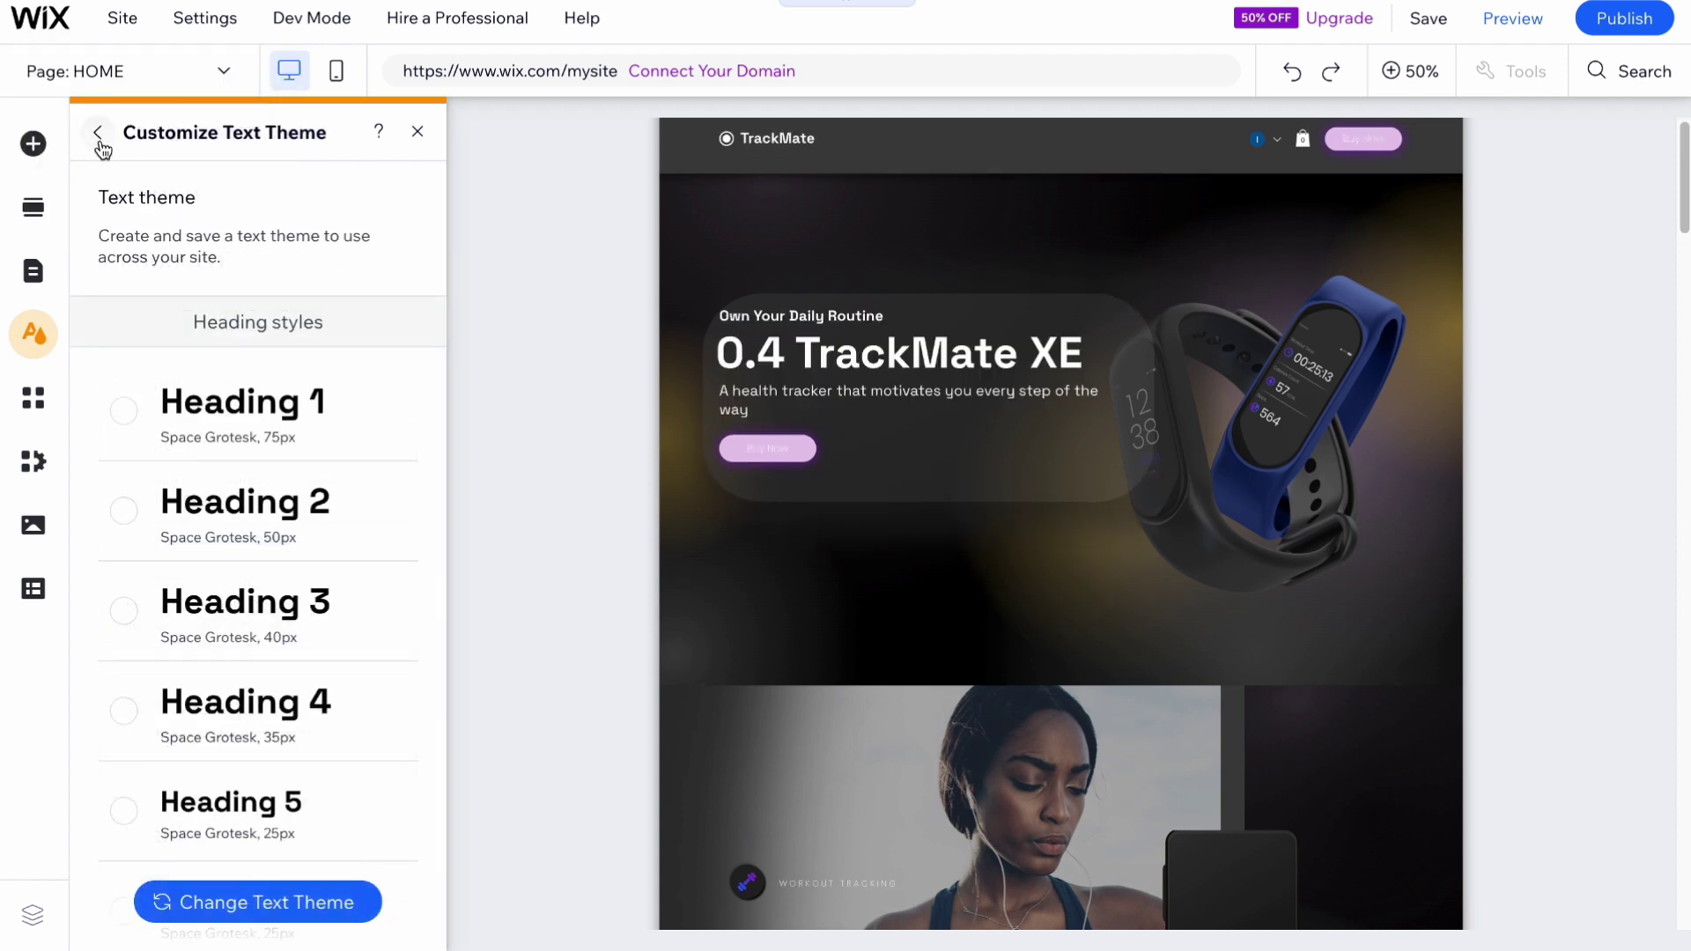
click(98, 137)
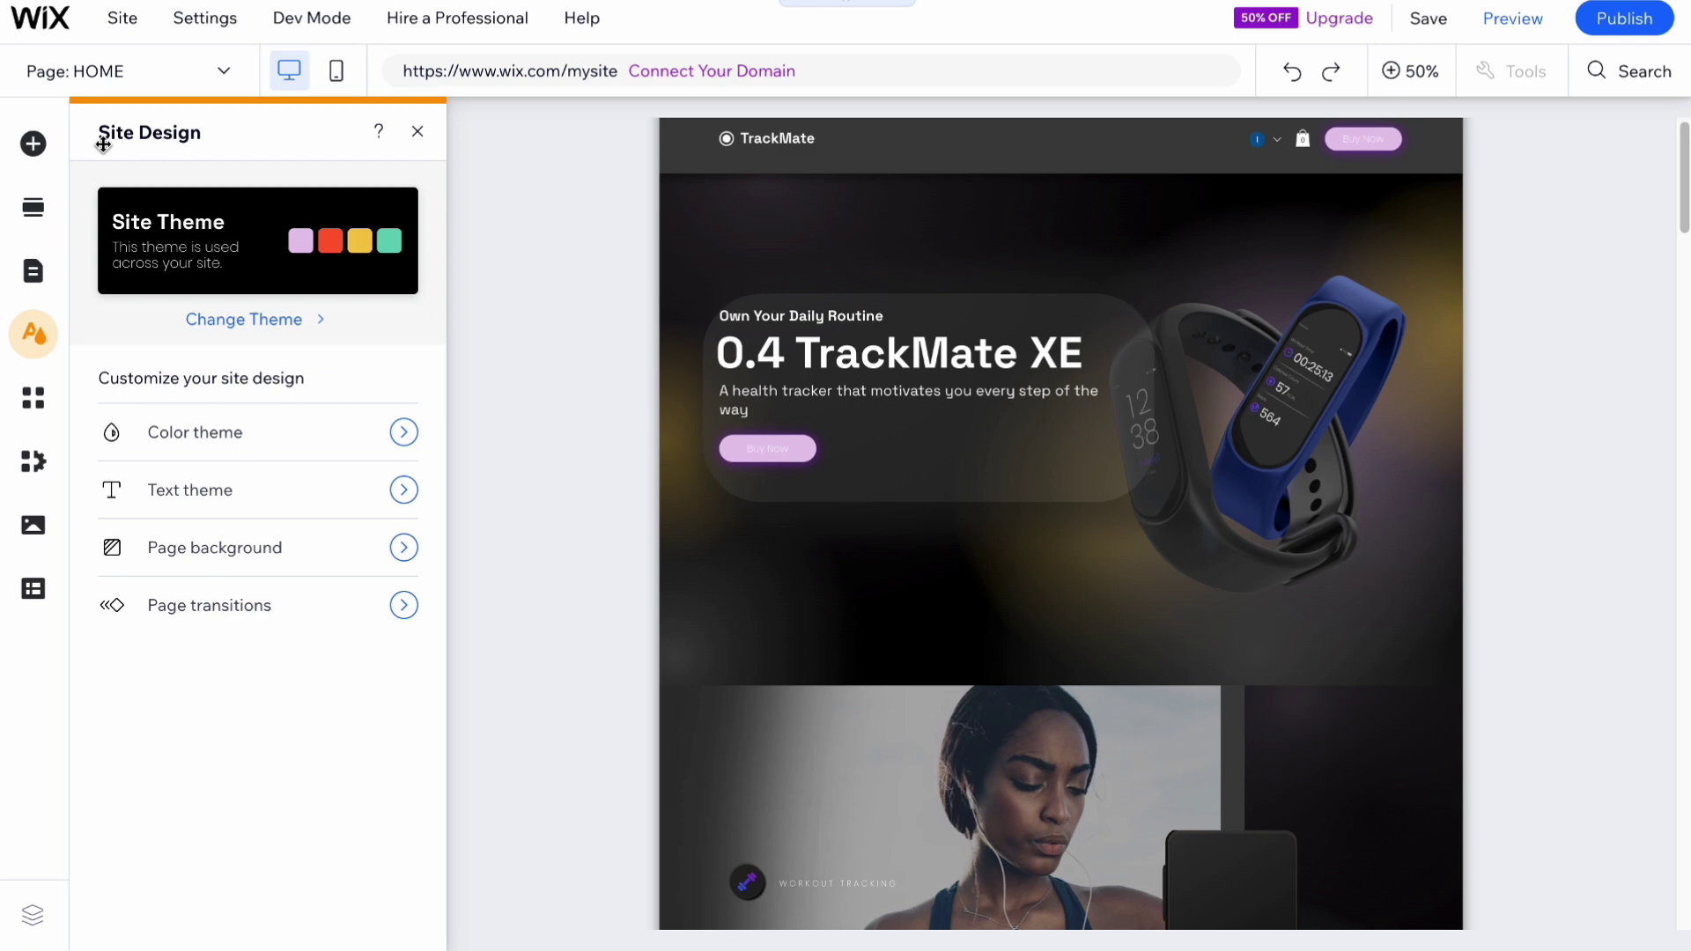
Change the page transition from Out-in to Horizontal and close Site Design
click(266, 629)
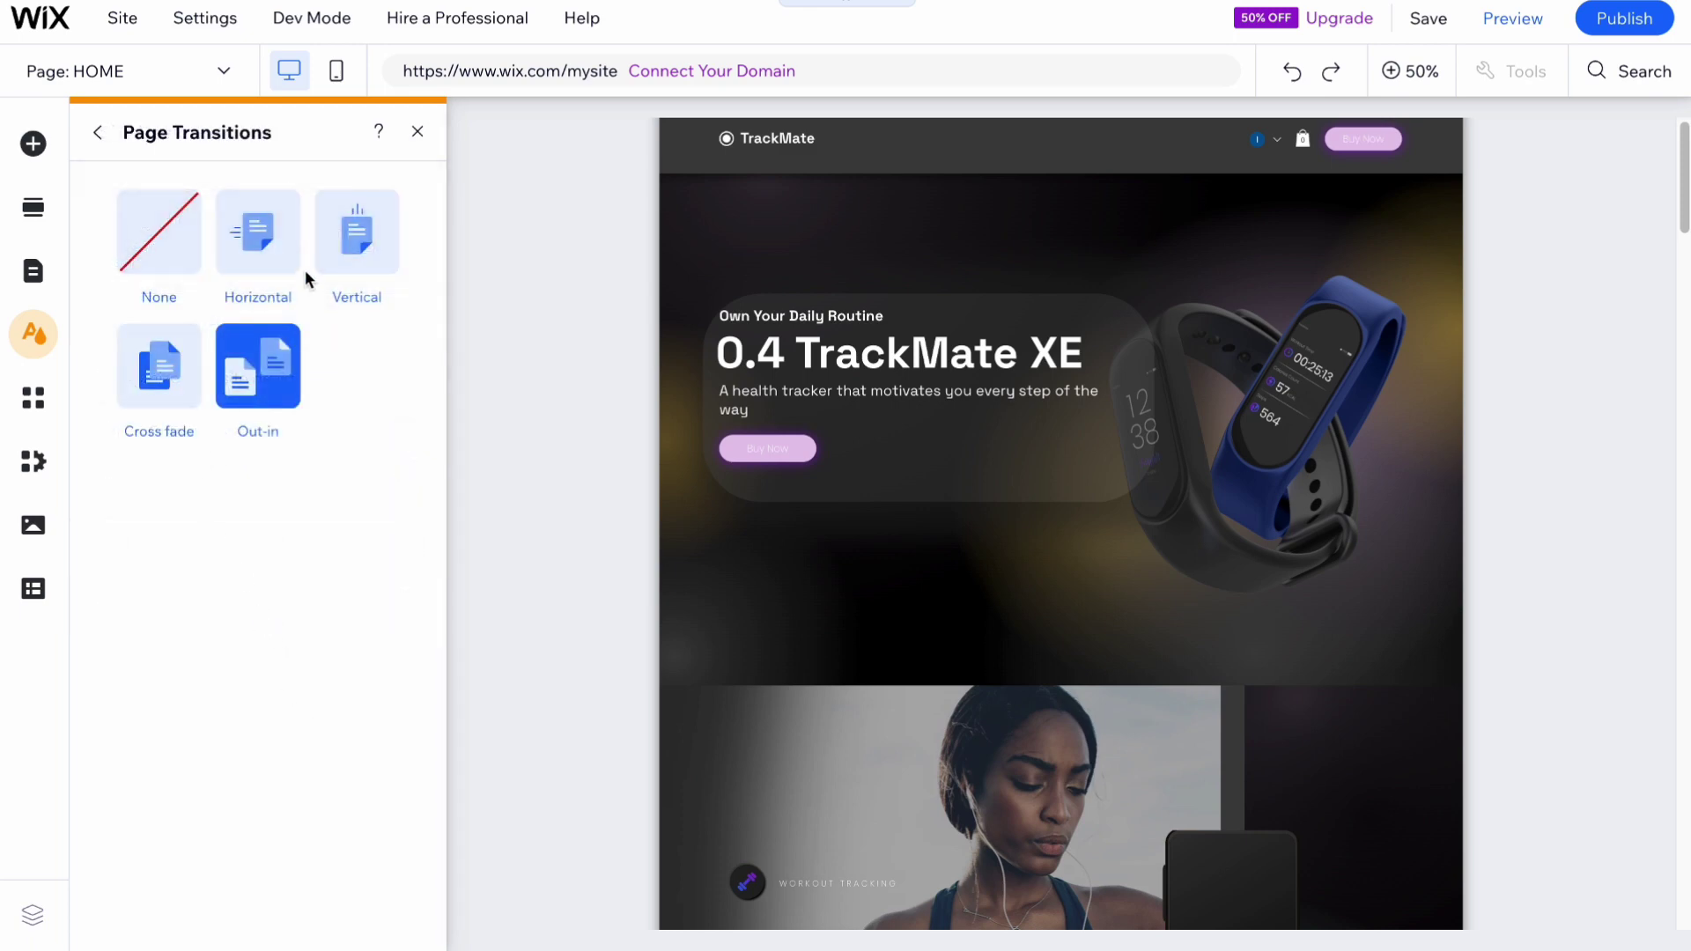
click(260, 226)
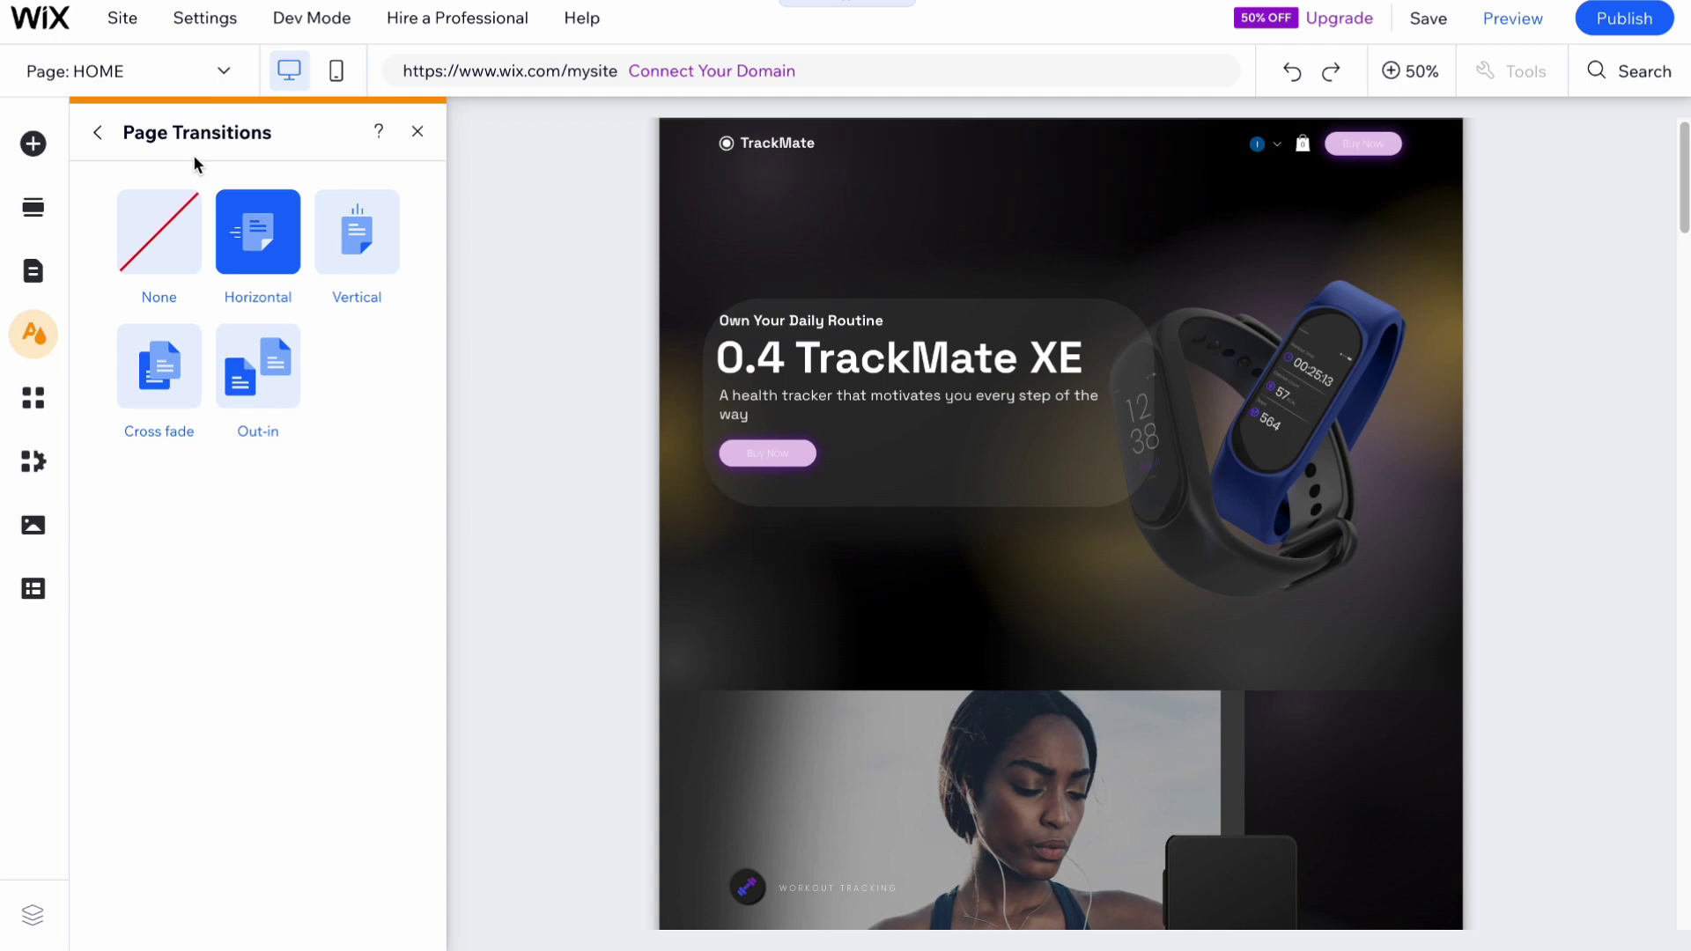
click(93, 137)
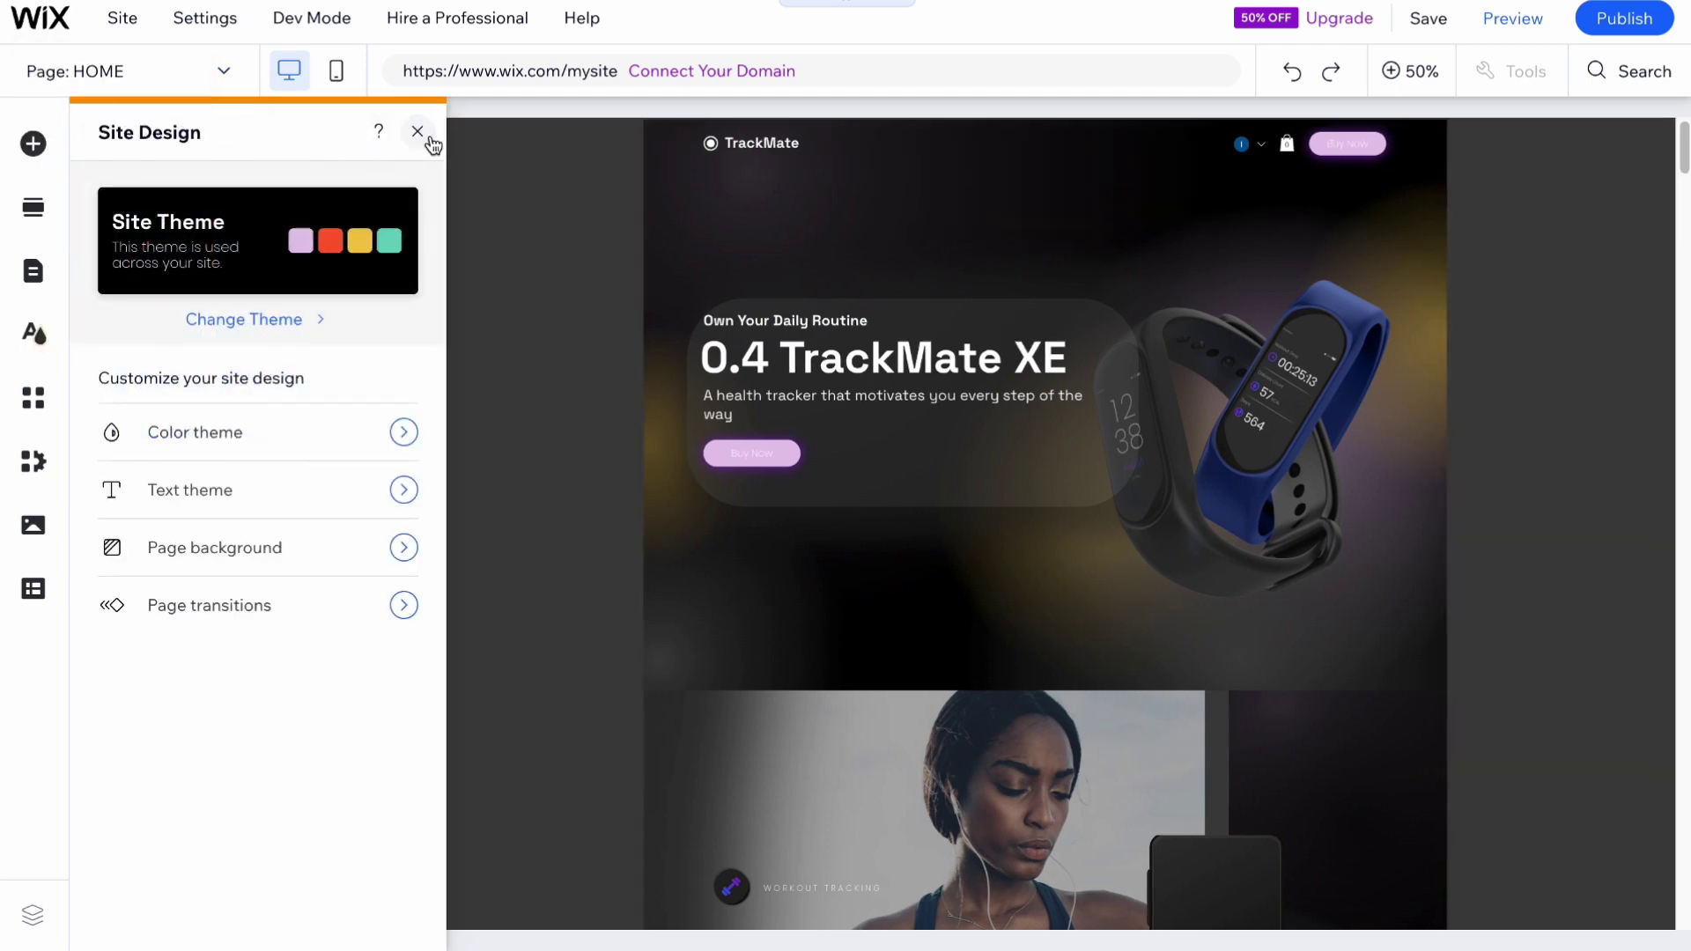
click(416, 135)
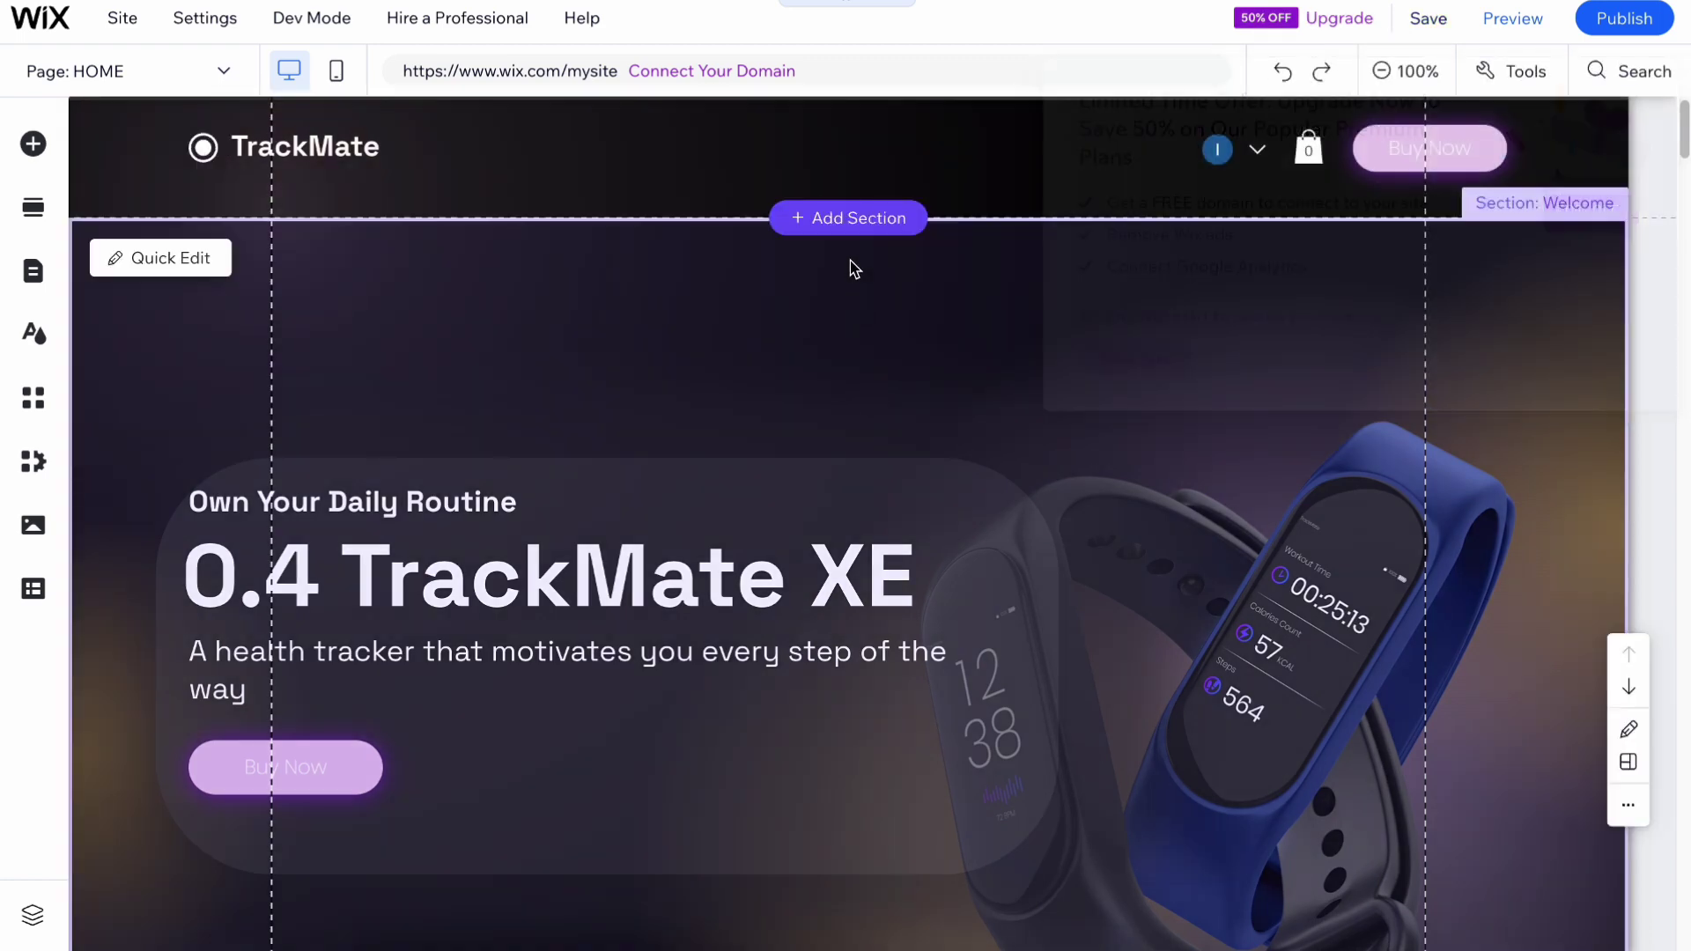
Zoom the editor to 50%, scroll the home page, and move the Welcome section one place down
click(1380, 71)
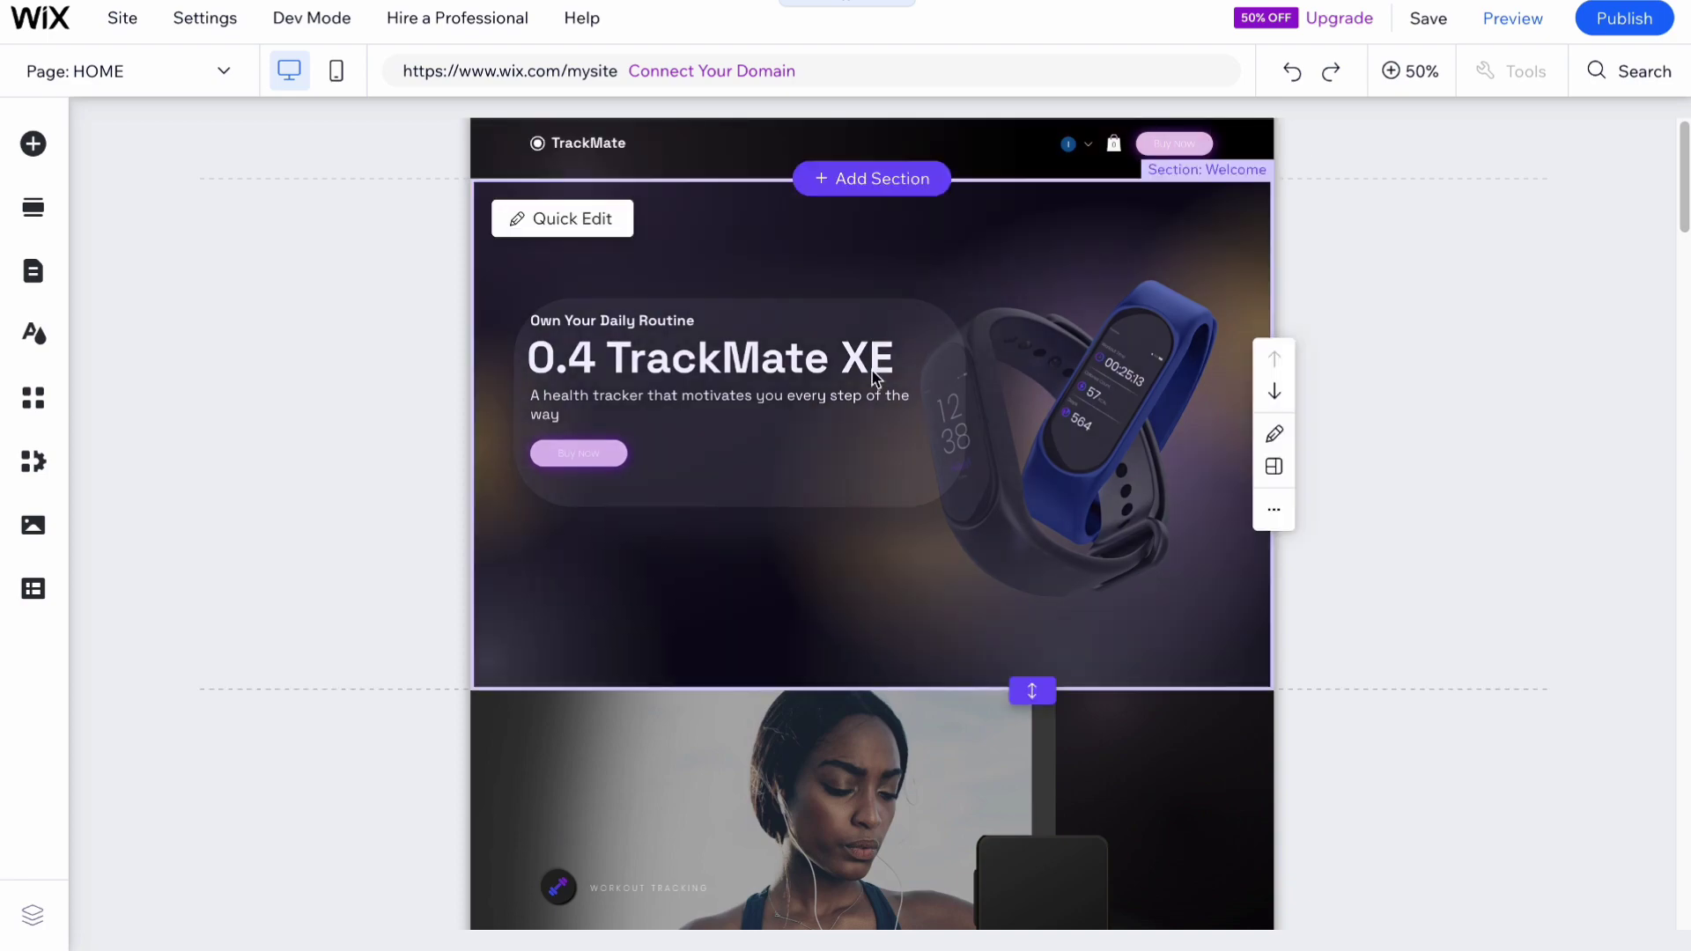
scroll(876, 387, down, 5)
scroll(867, 617, down, 1)
scroll(876, 722, down, 10)
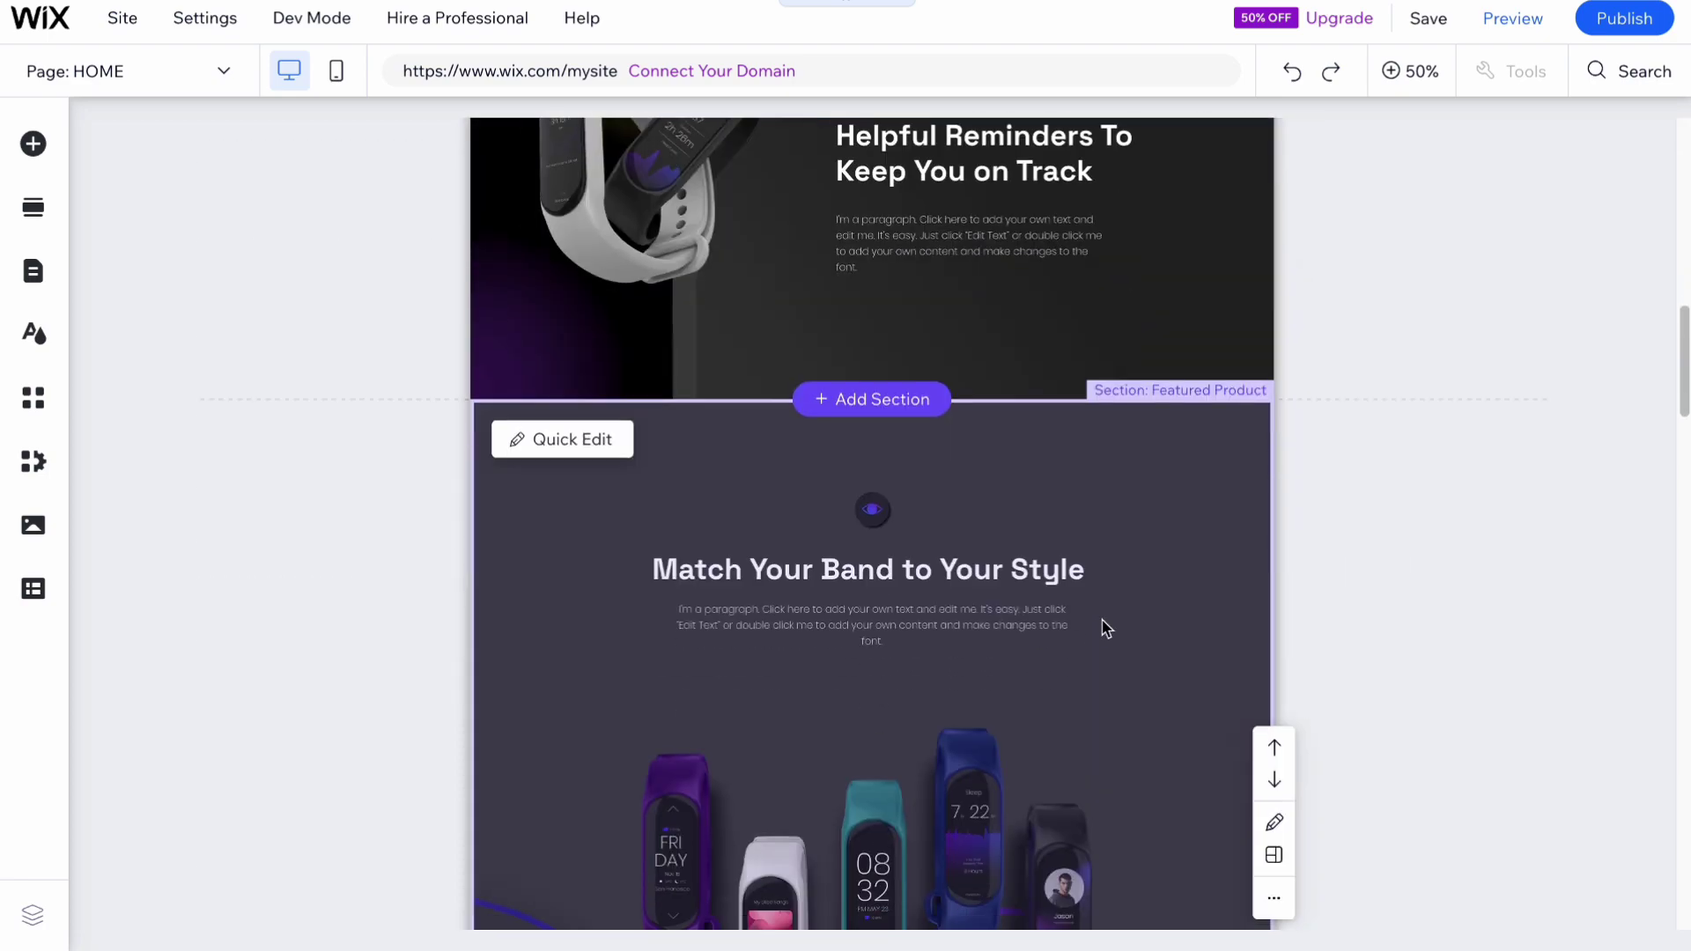
scroll(916, 603, up, 15)
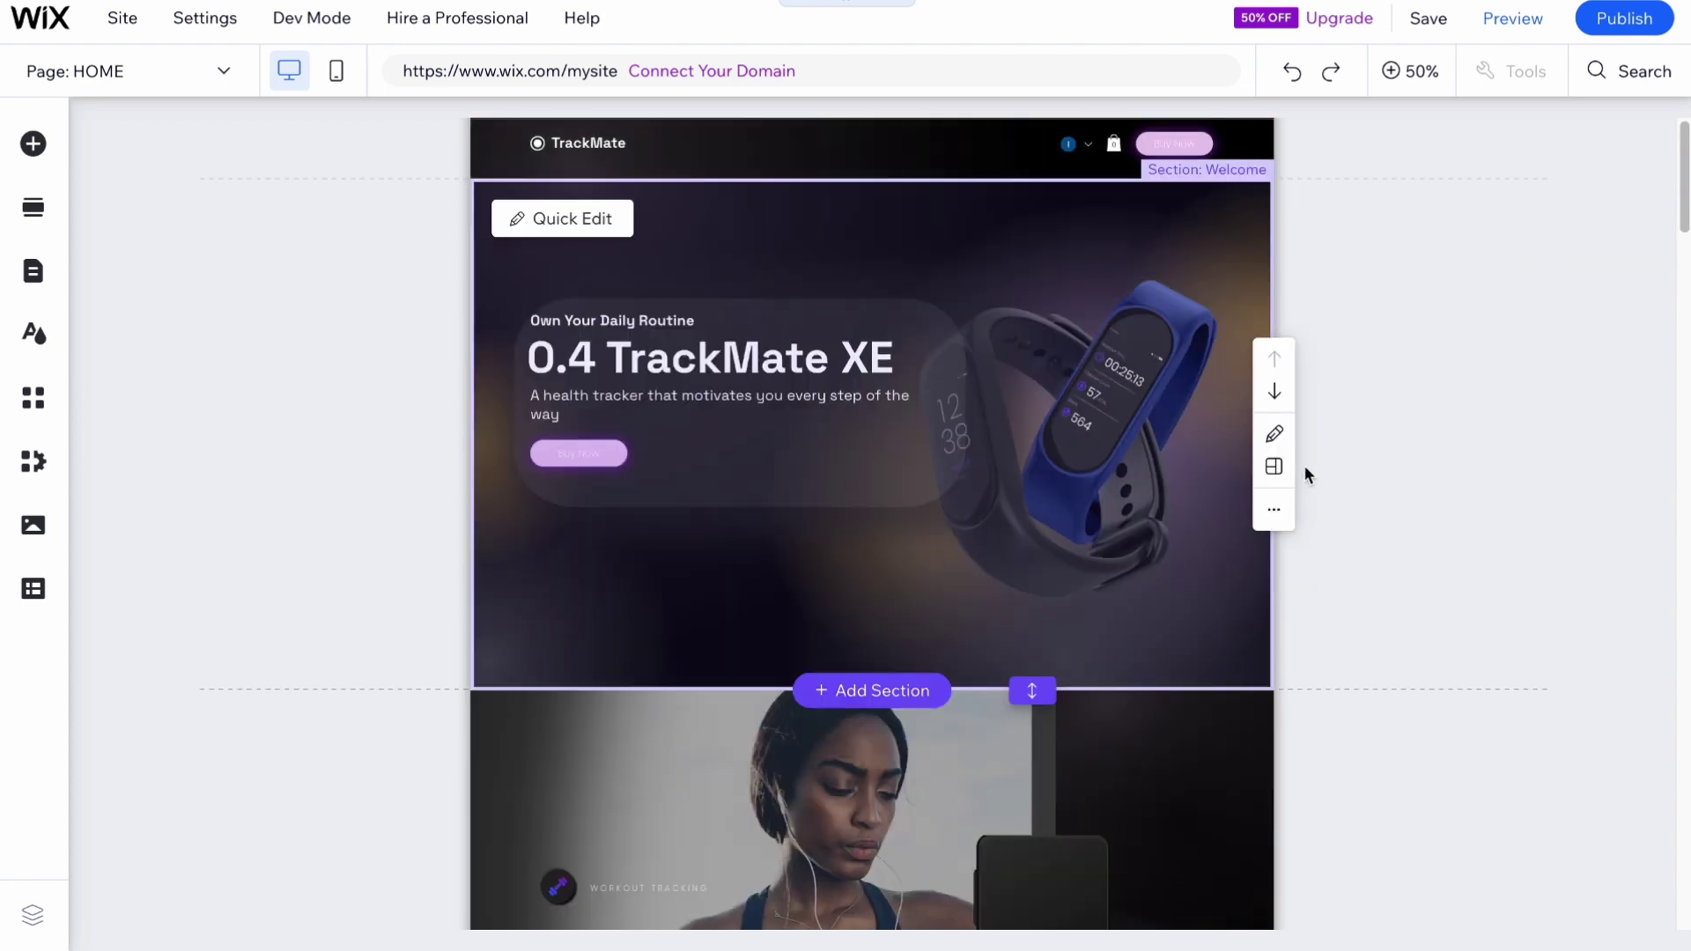
click(1277, 392)
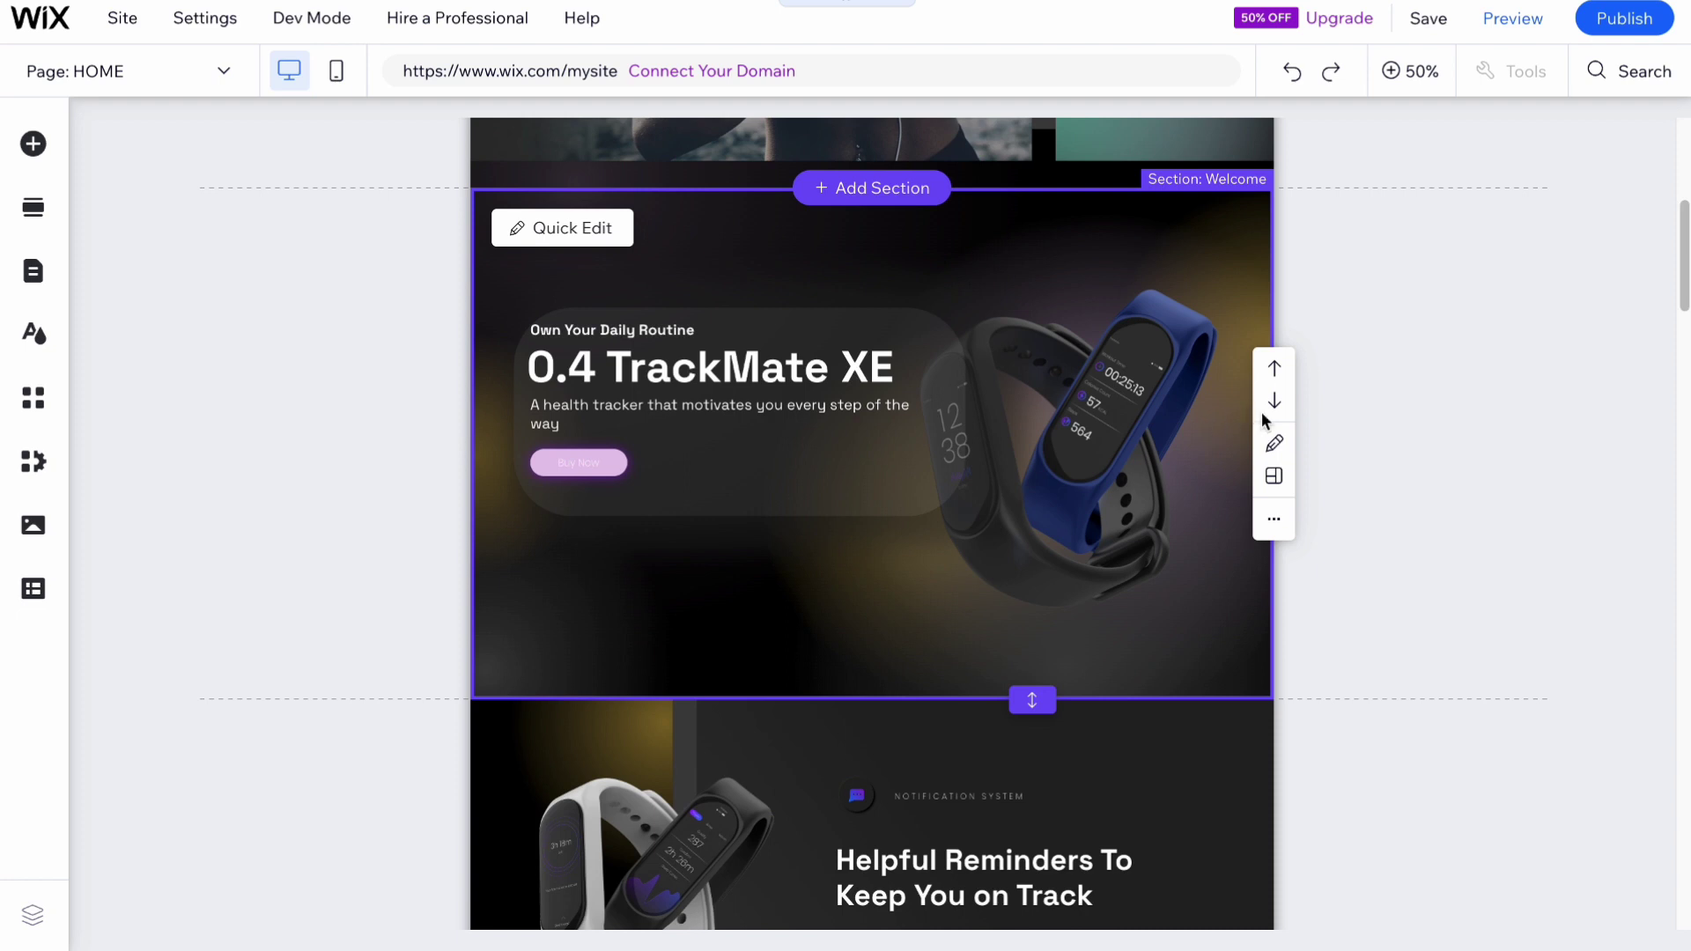
Move the old TrackMate XE welcome section back to the top, then delete it
click(1274, 368)
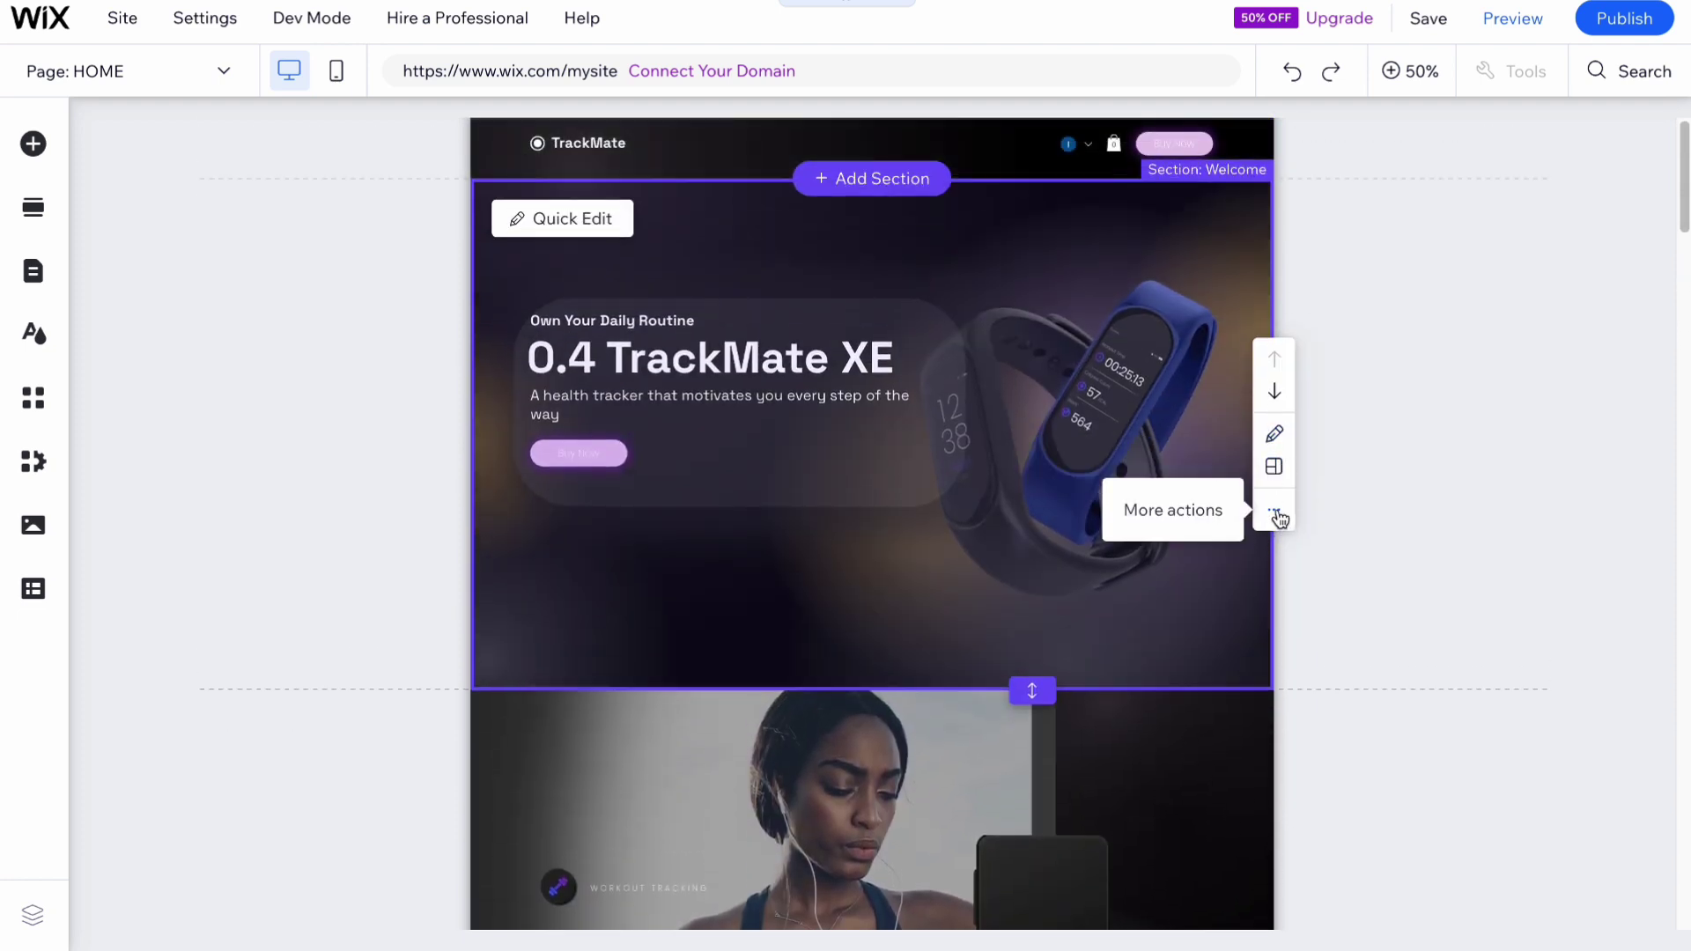
click(1276, 516)
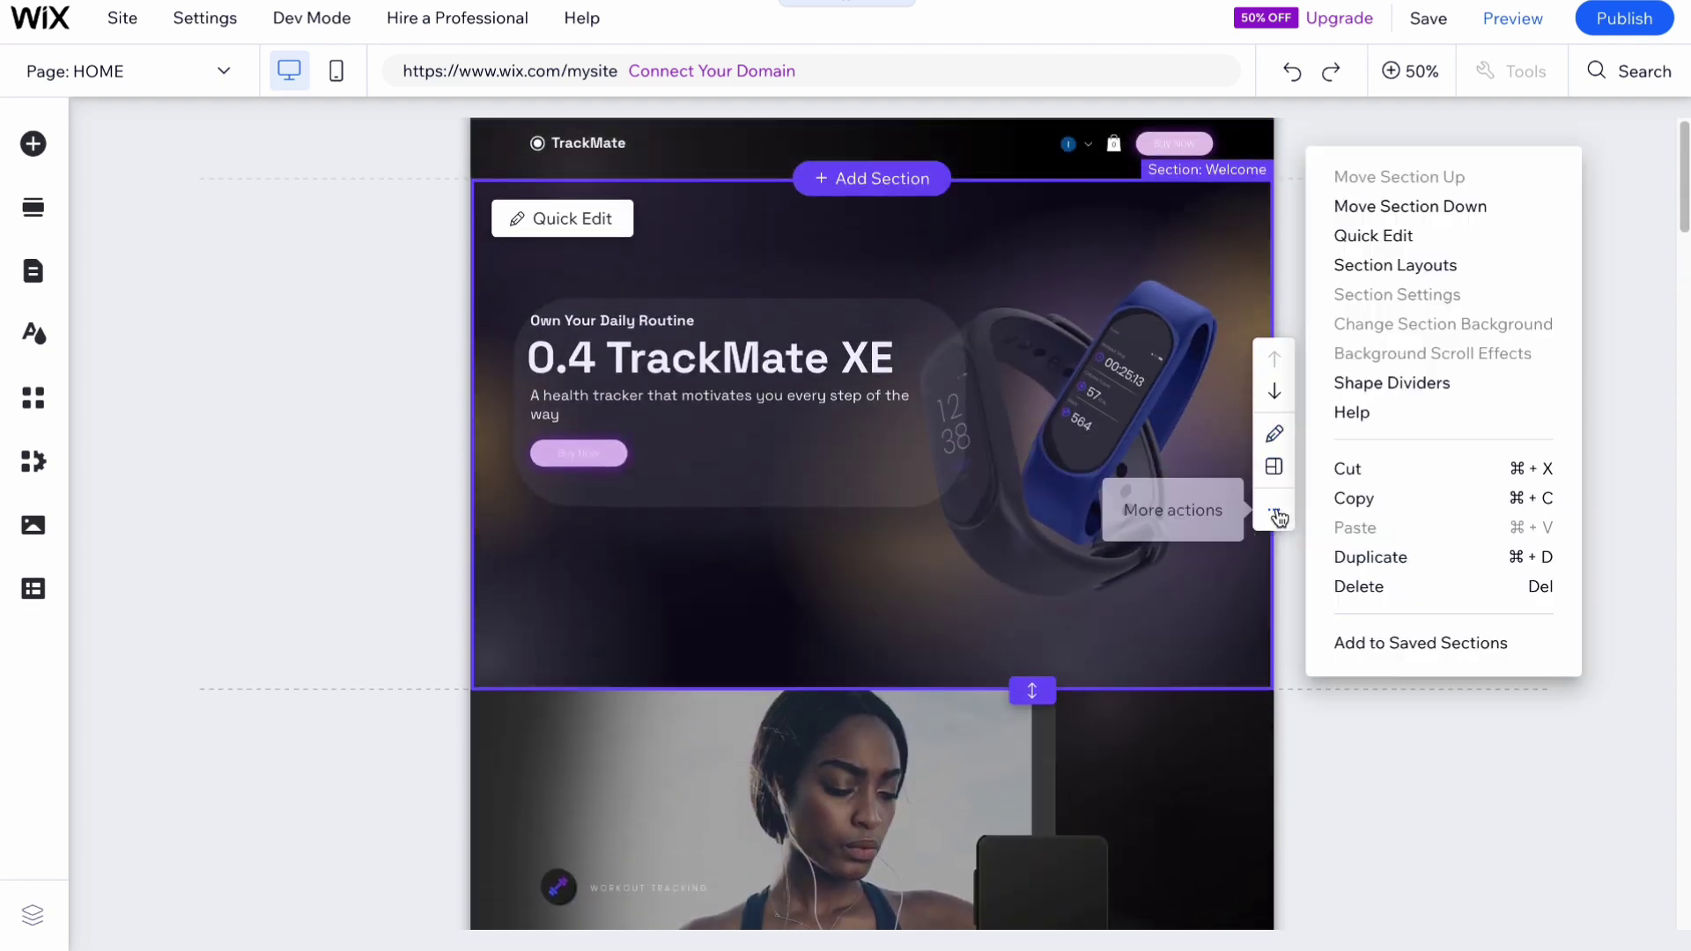
click(1375, 599)
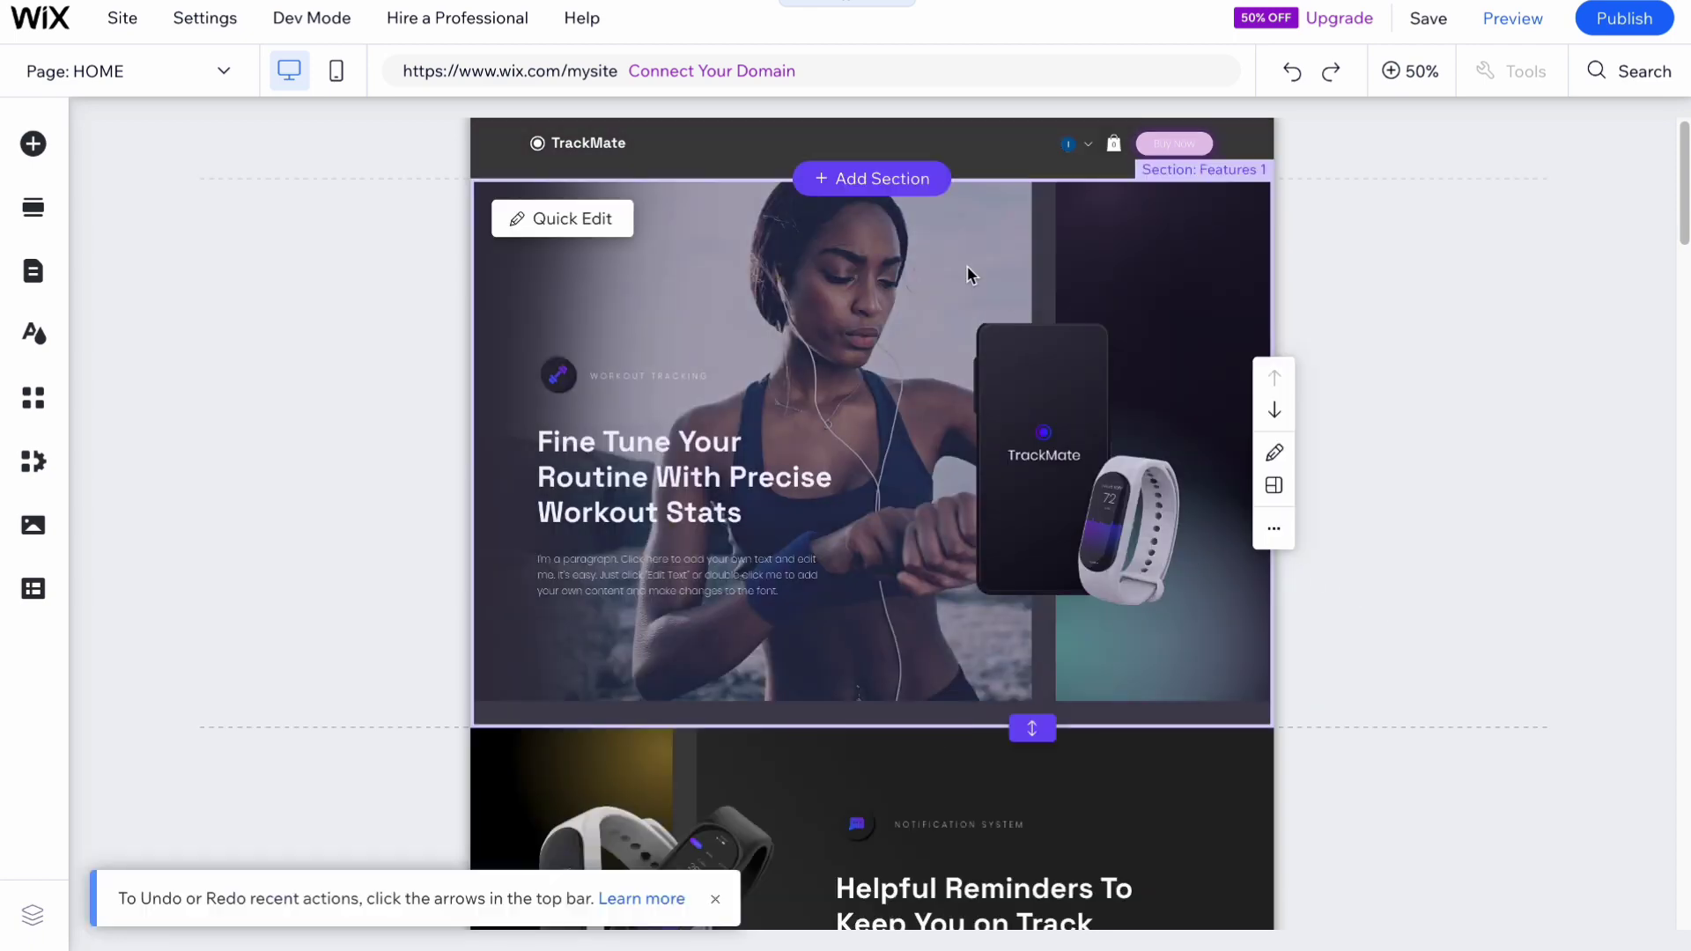
Add the dune-background WELCOME section design at the top of the page
click(888, 187)
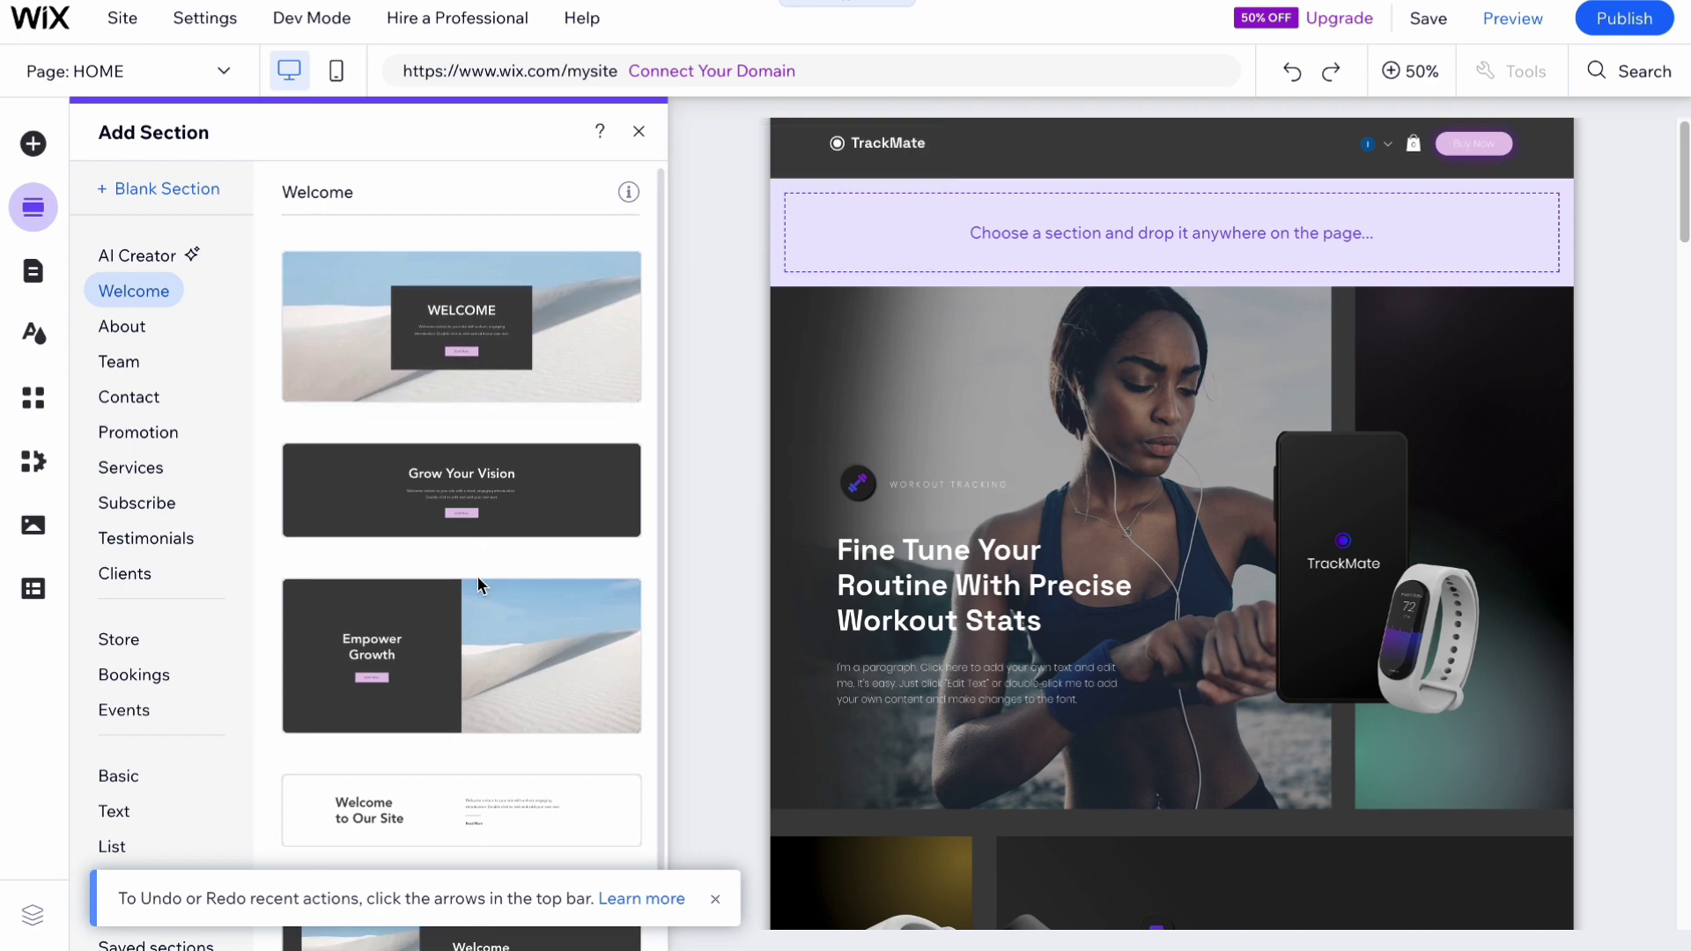
scroll(480, 634, down, 1)
click(515, 278)
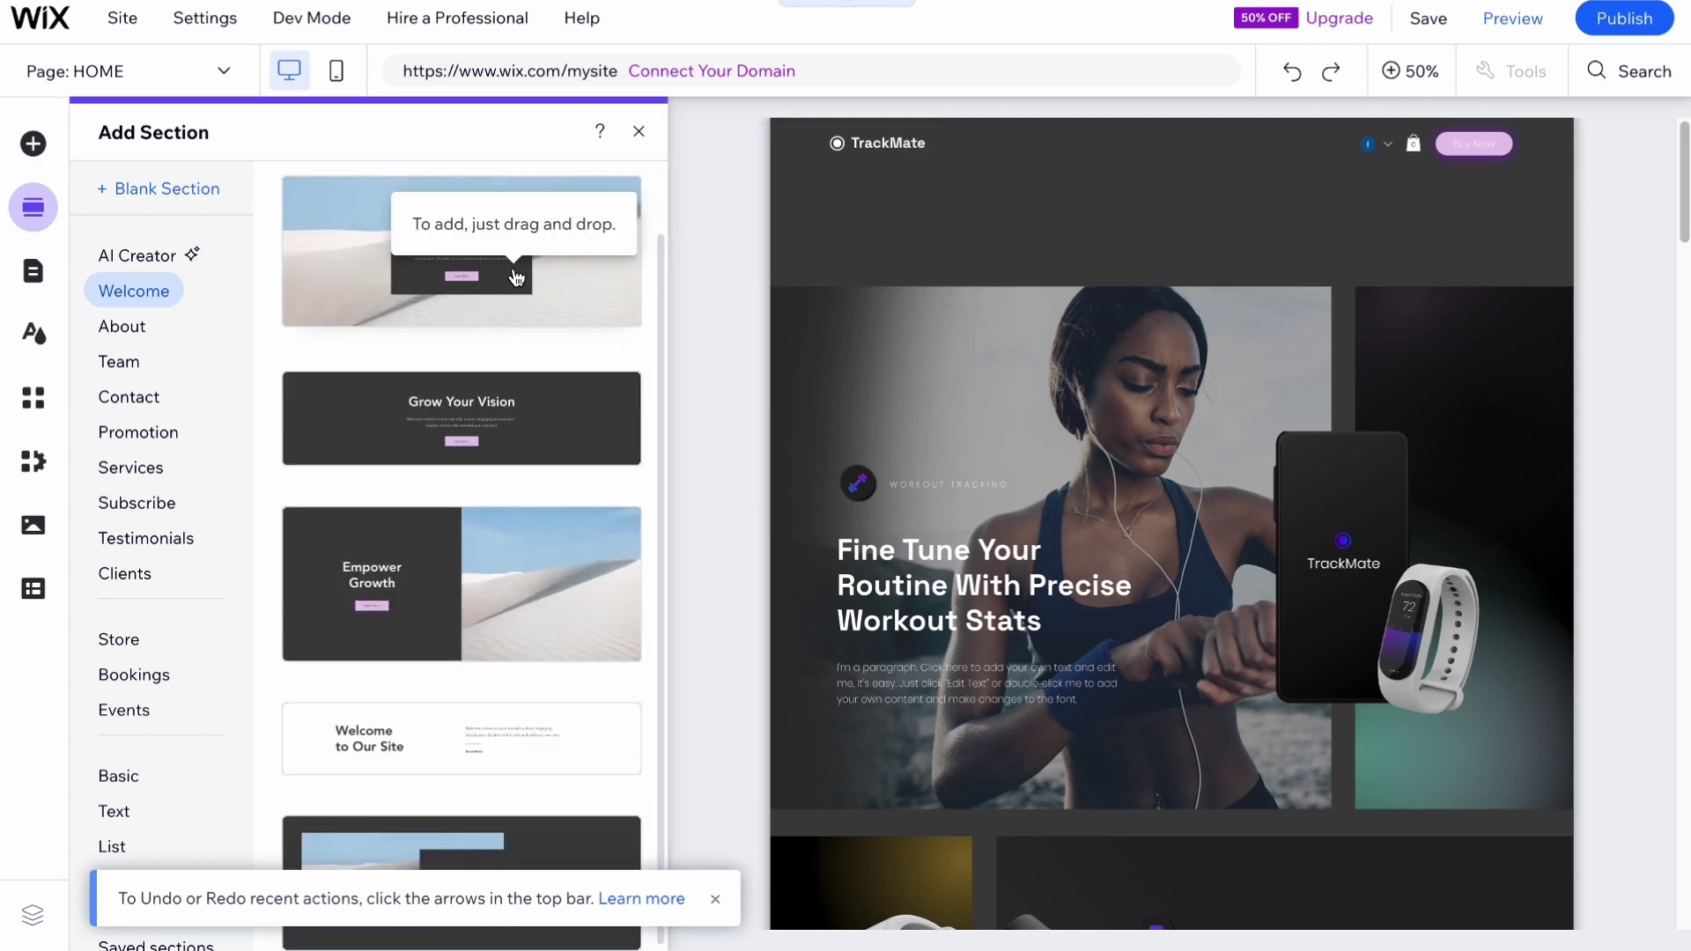
click(515, 277)
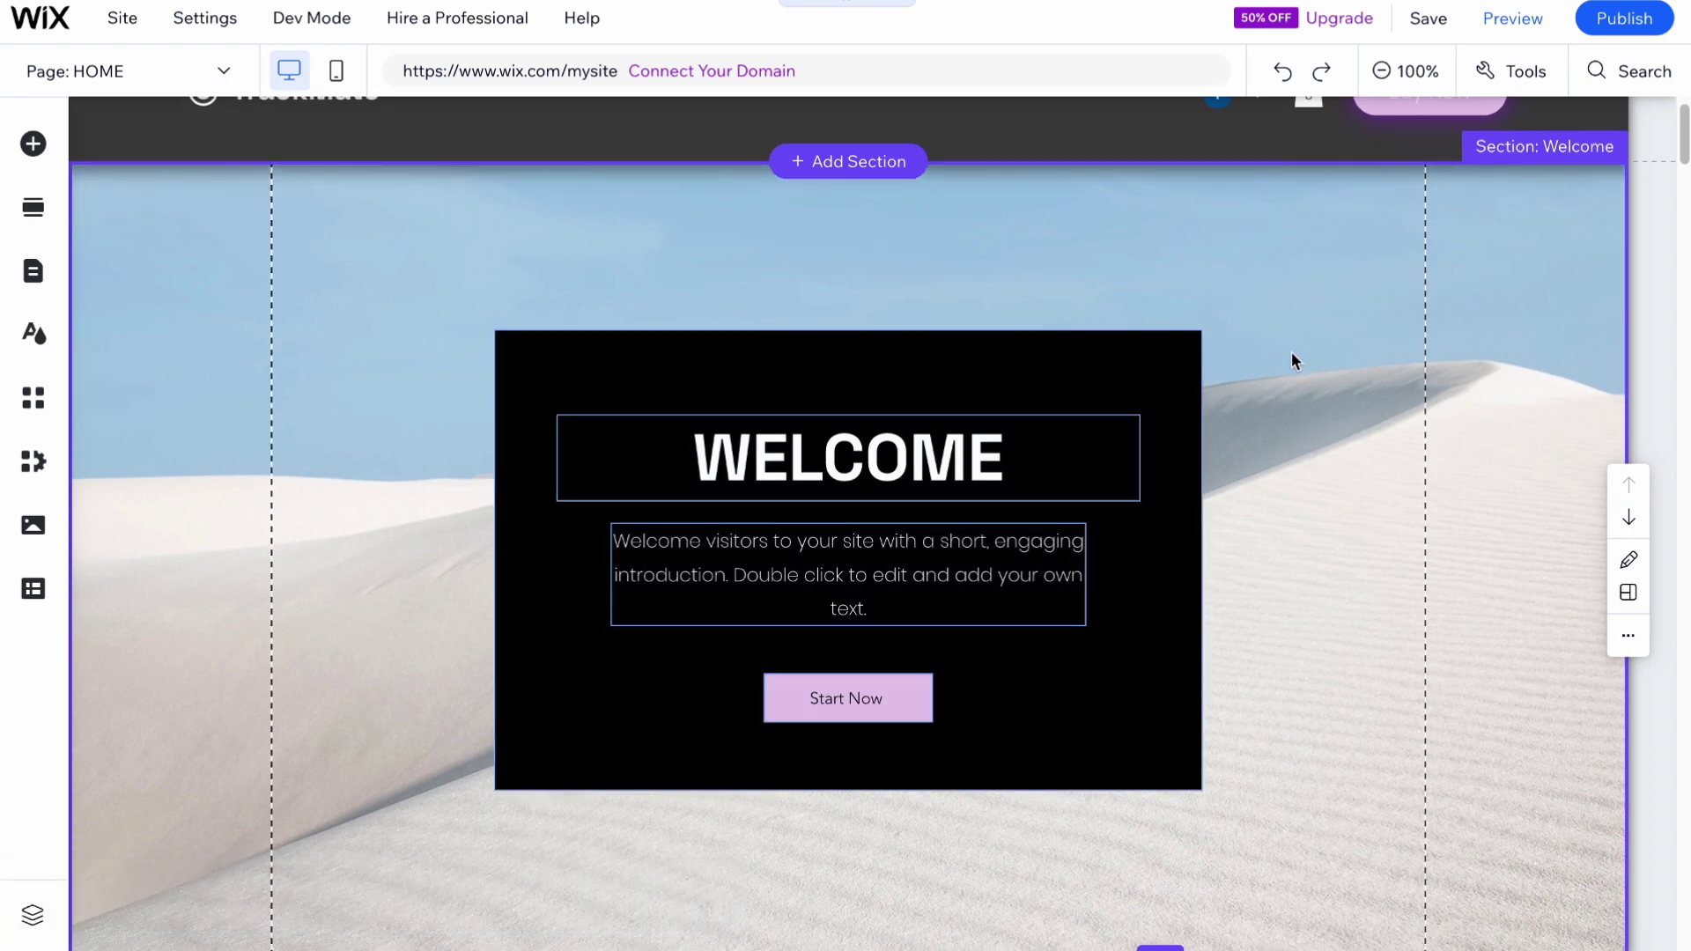
Reposition the WELCOME heading, intro paragraph and Start Now button inside the black box
drag(864, 483, 885, 451)
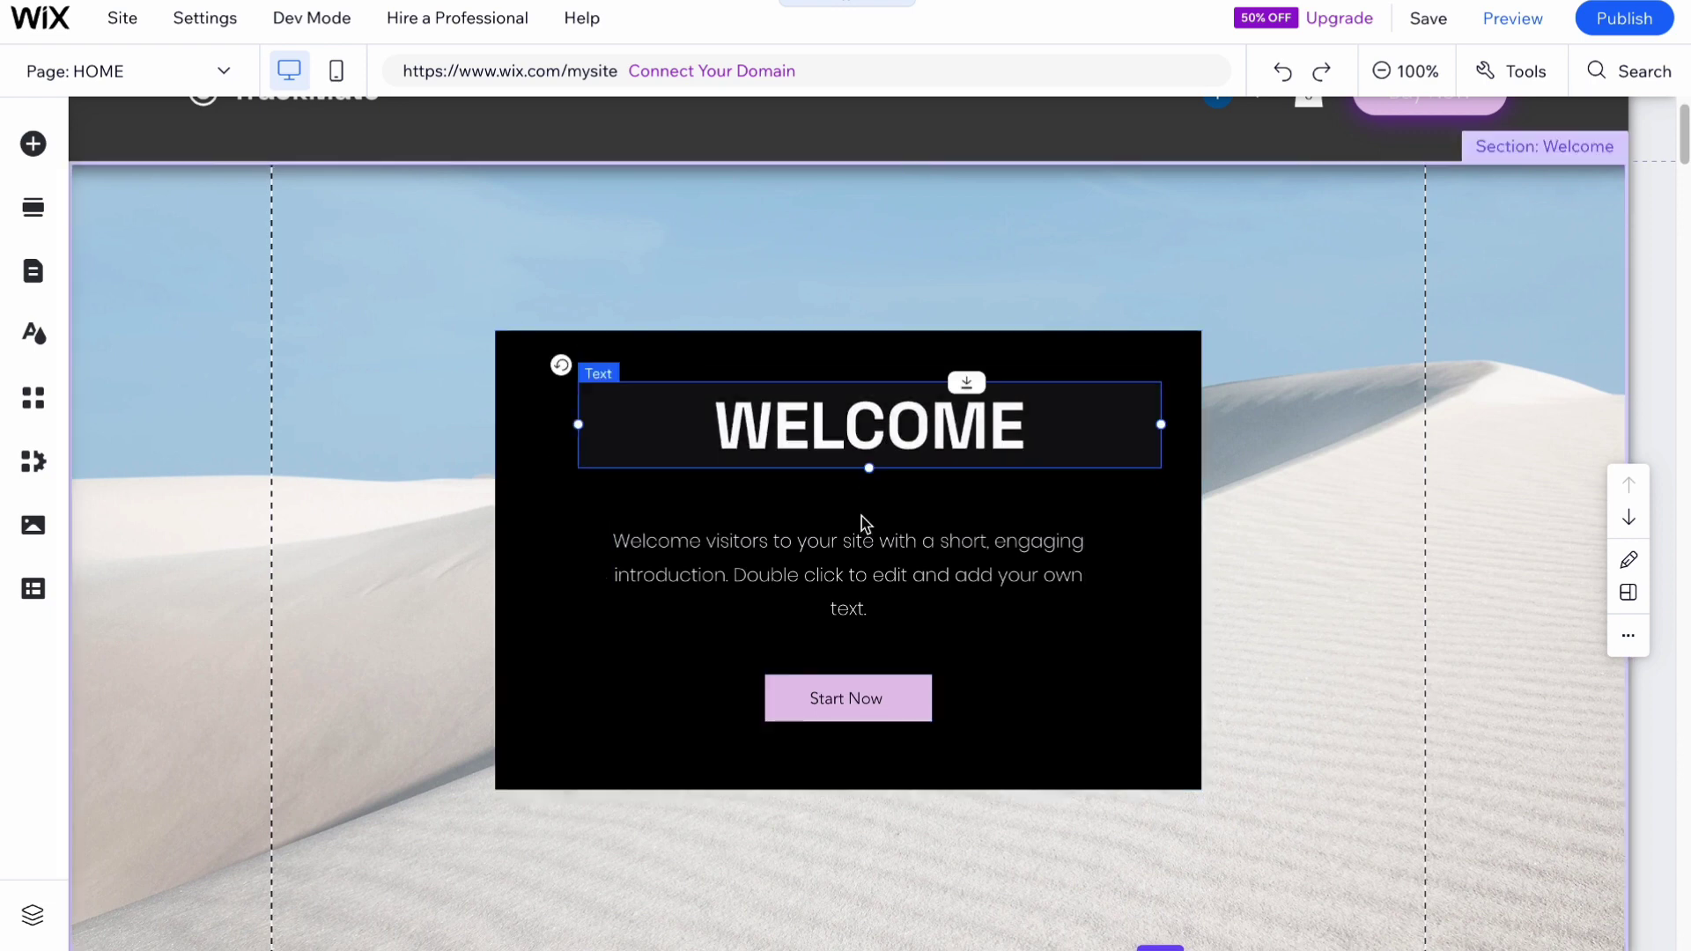
drag(846, 572, 890, 532)
drag(849, 690, 879, 732)
drag(890, 563, 867, 607)
click(753, 467)
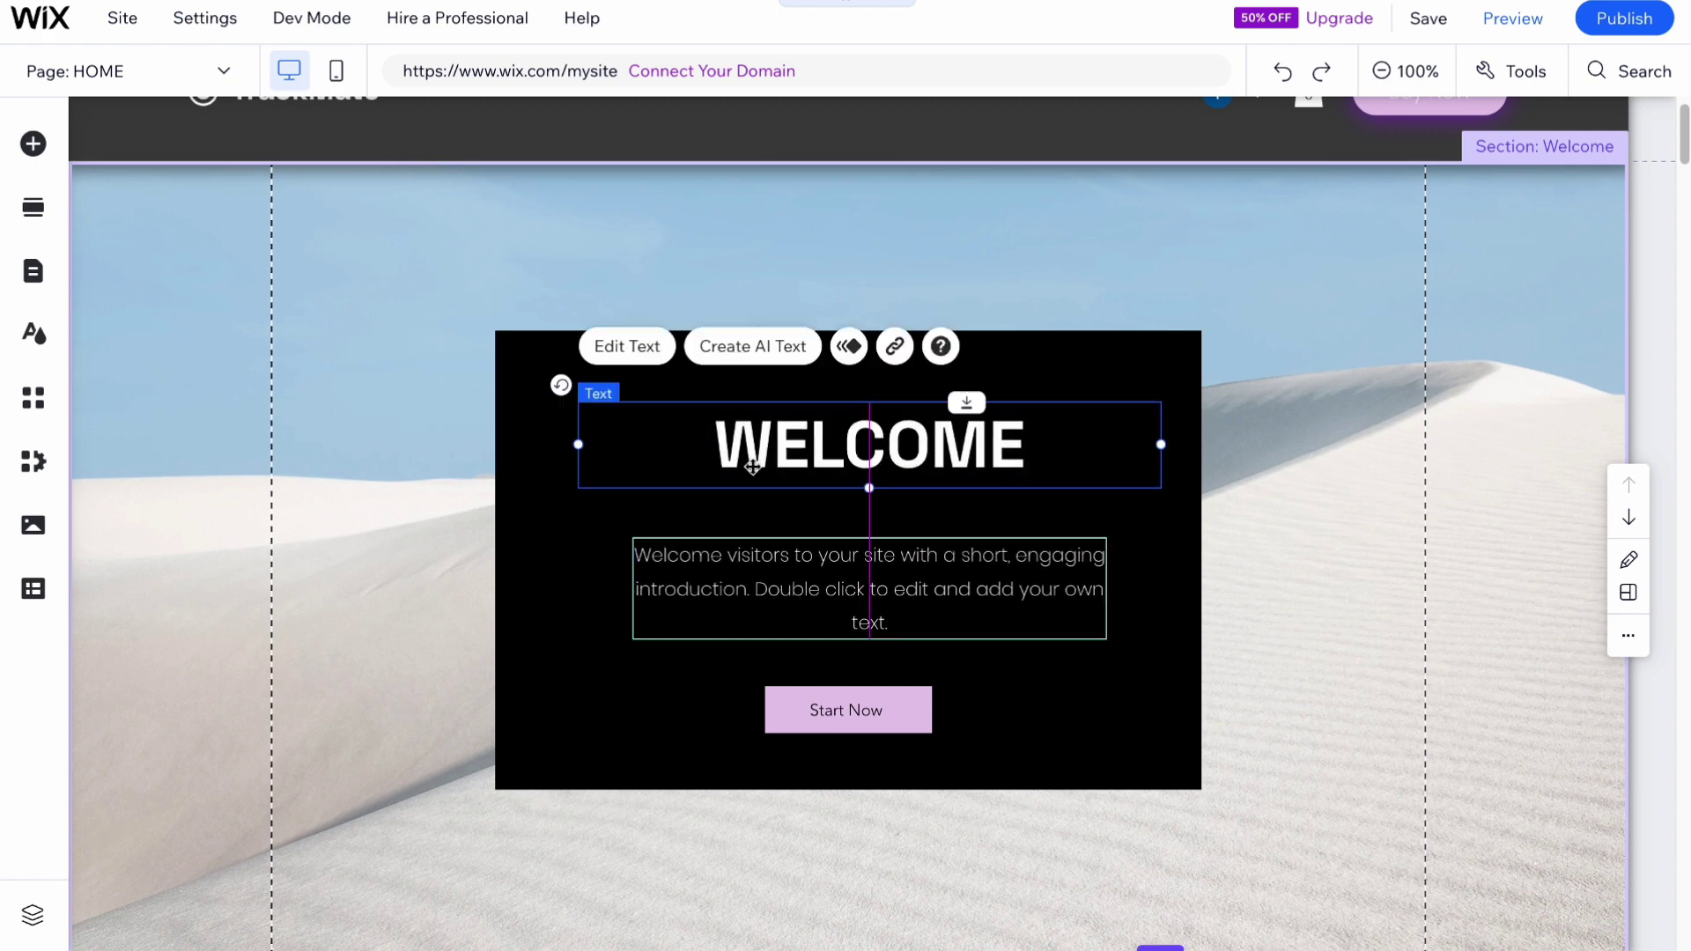
drag(546, 538, 564, 528)
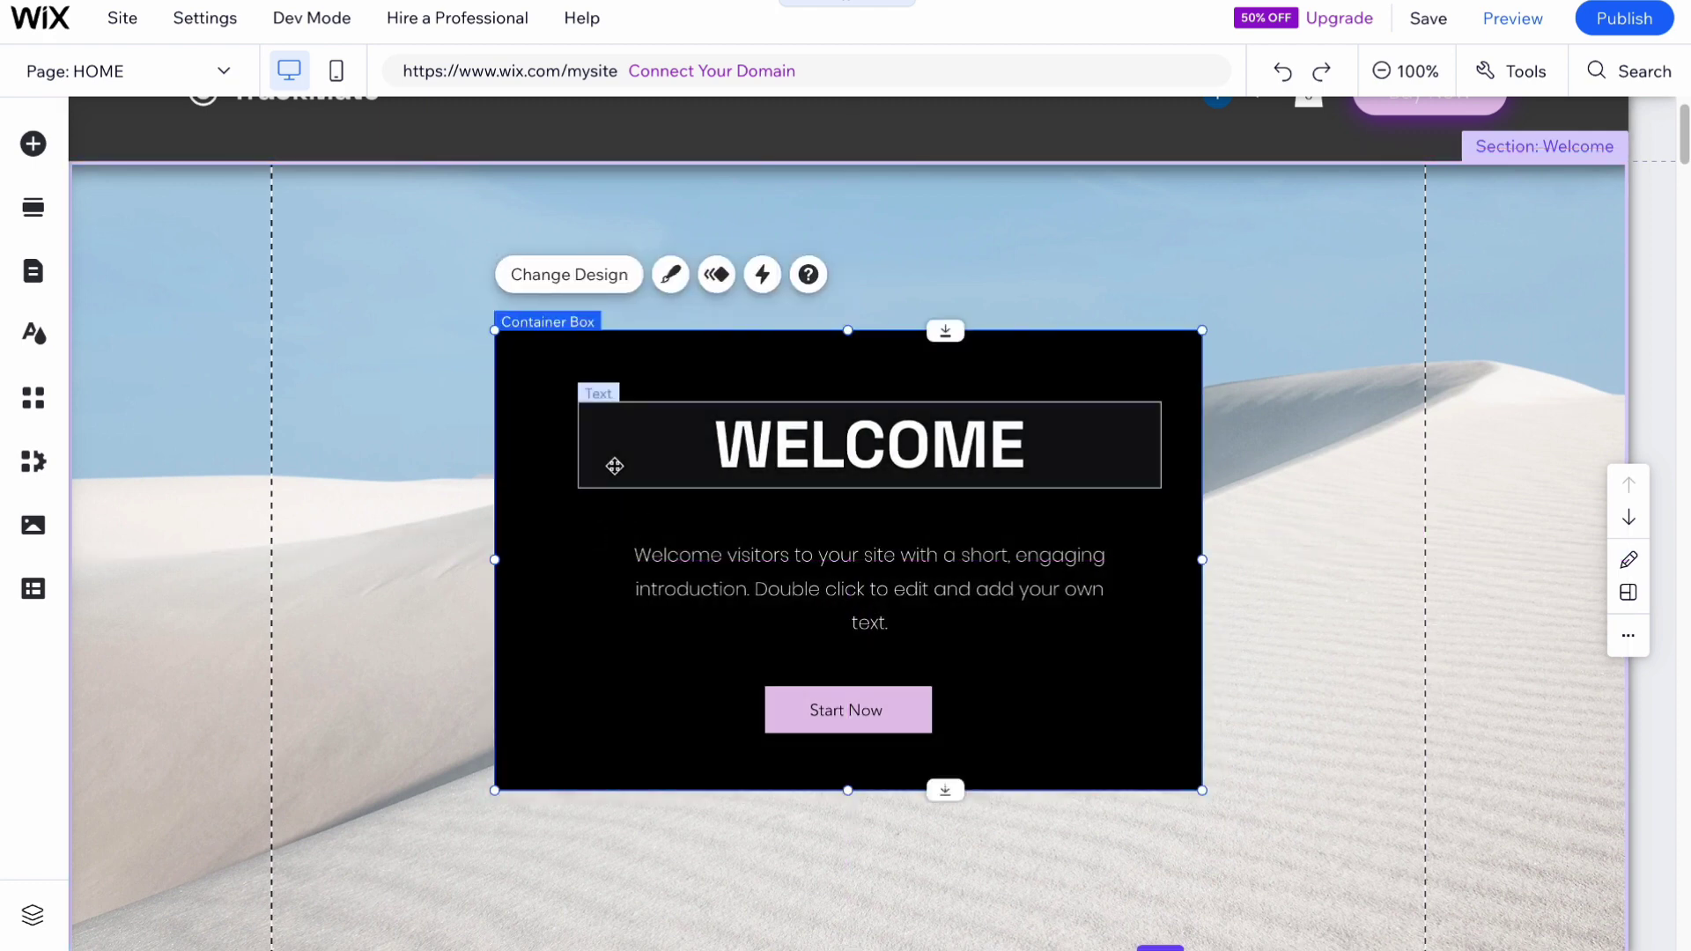
Replace the WELCOME heading text with 'Hi' at 99 px font size
click(885, 441)
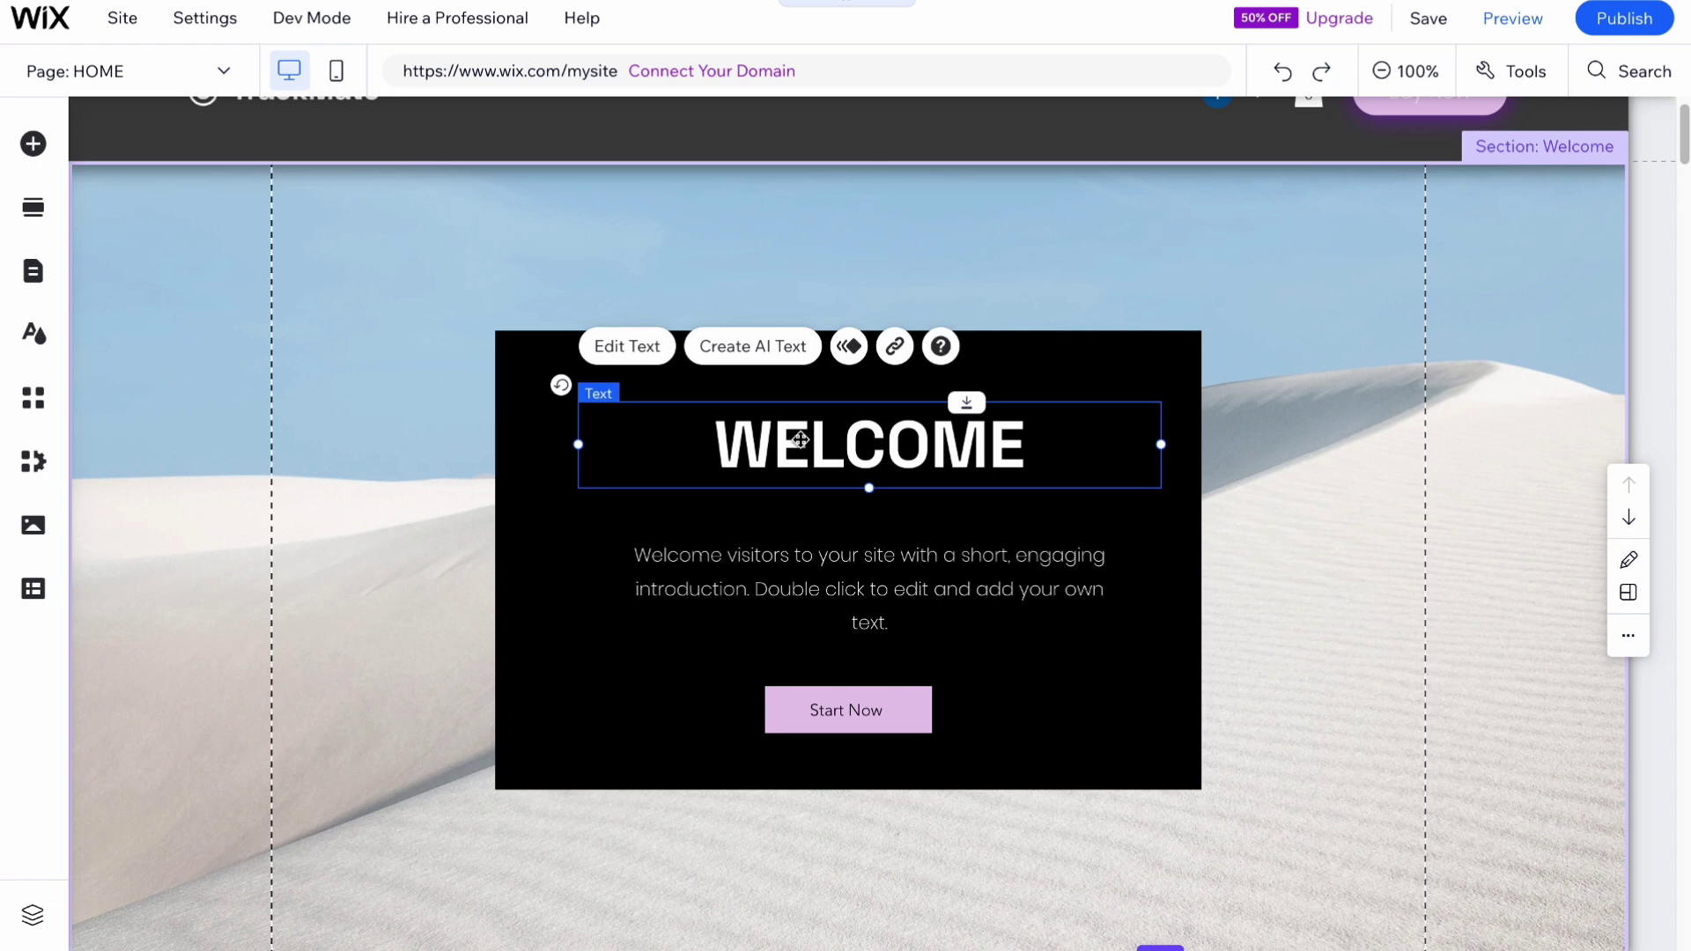
key(Delete)
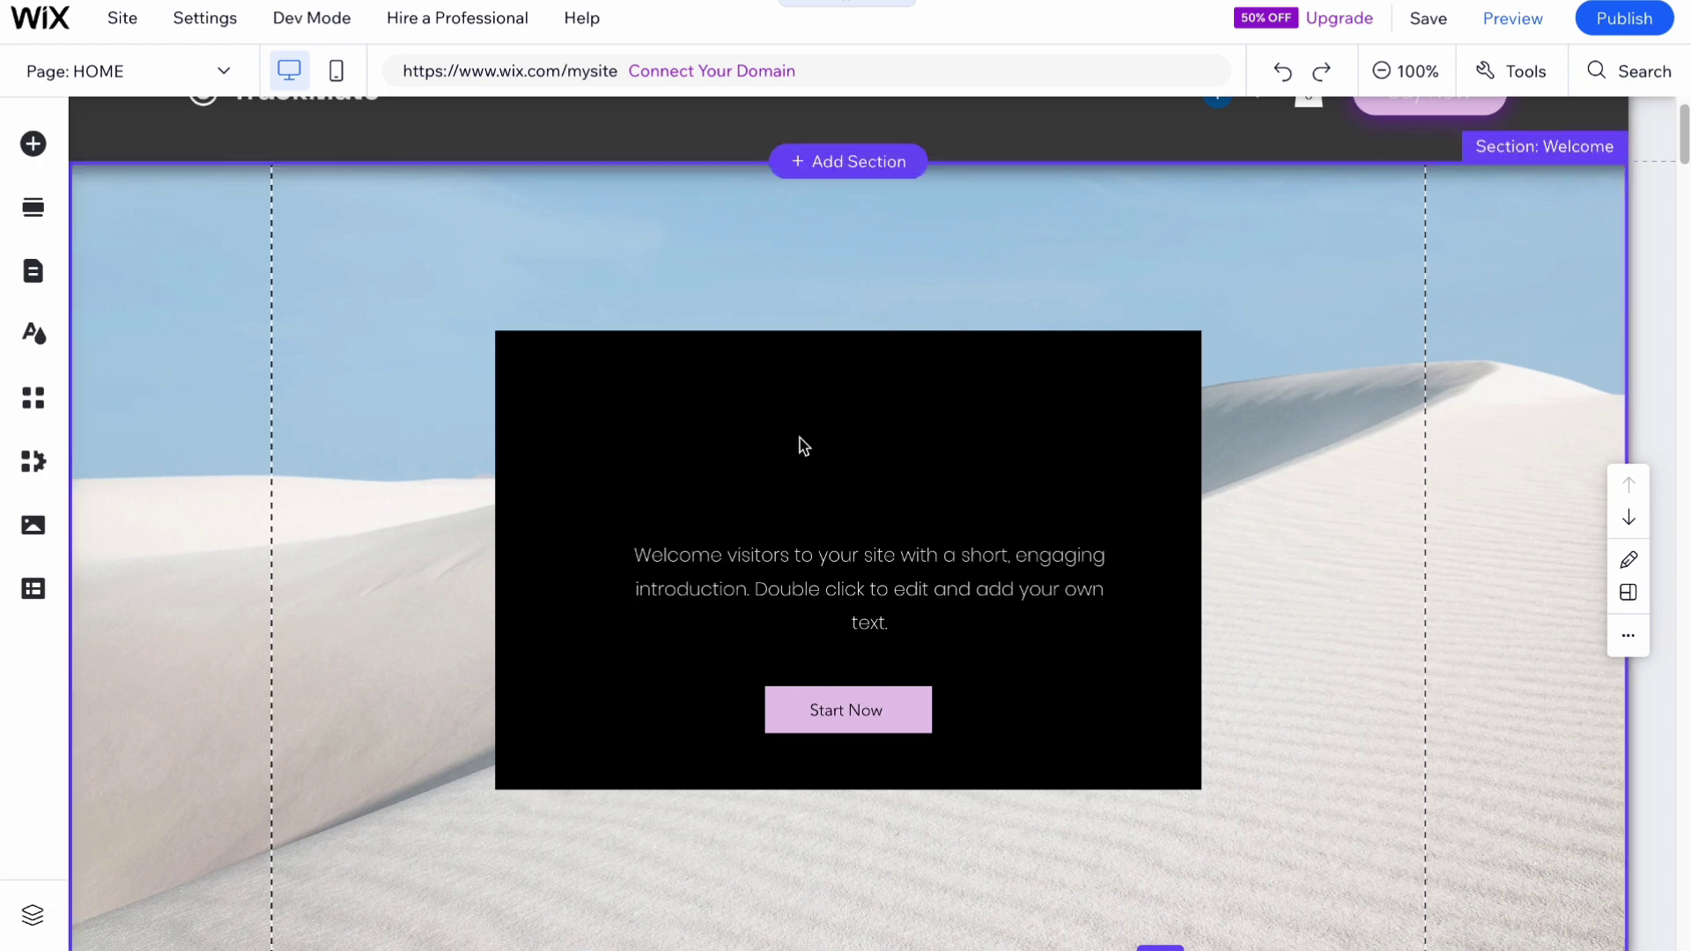
key(ctrl+z)
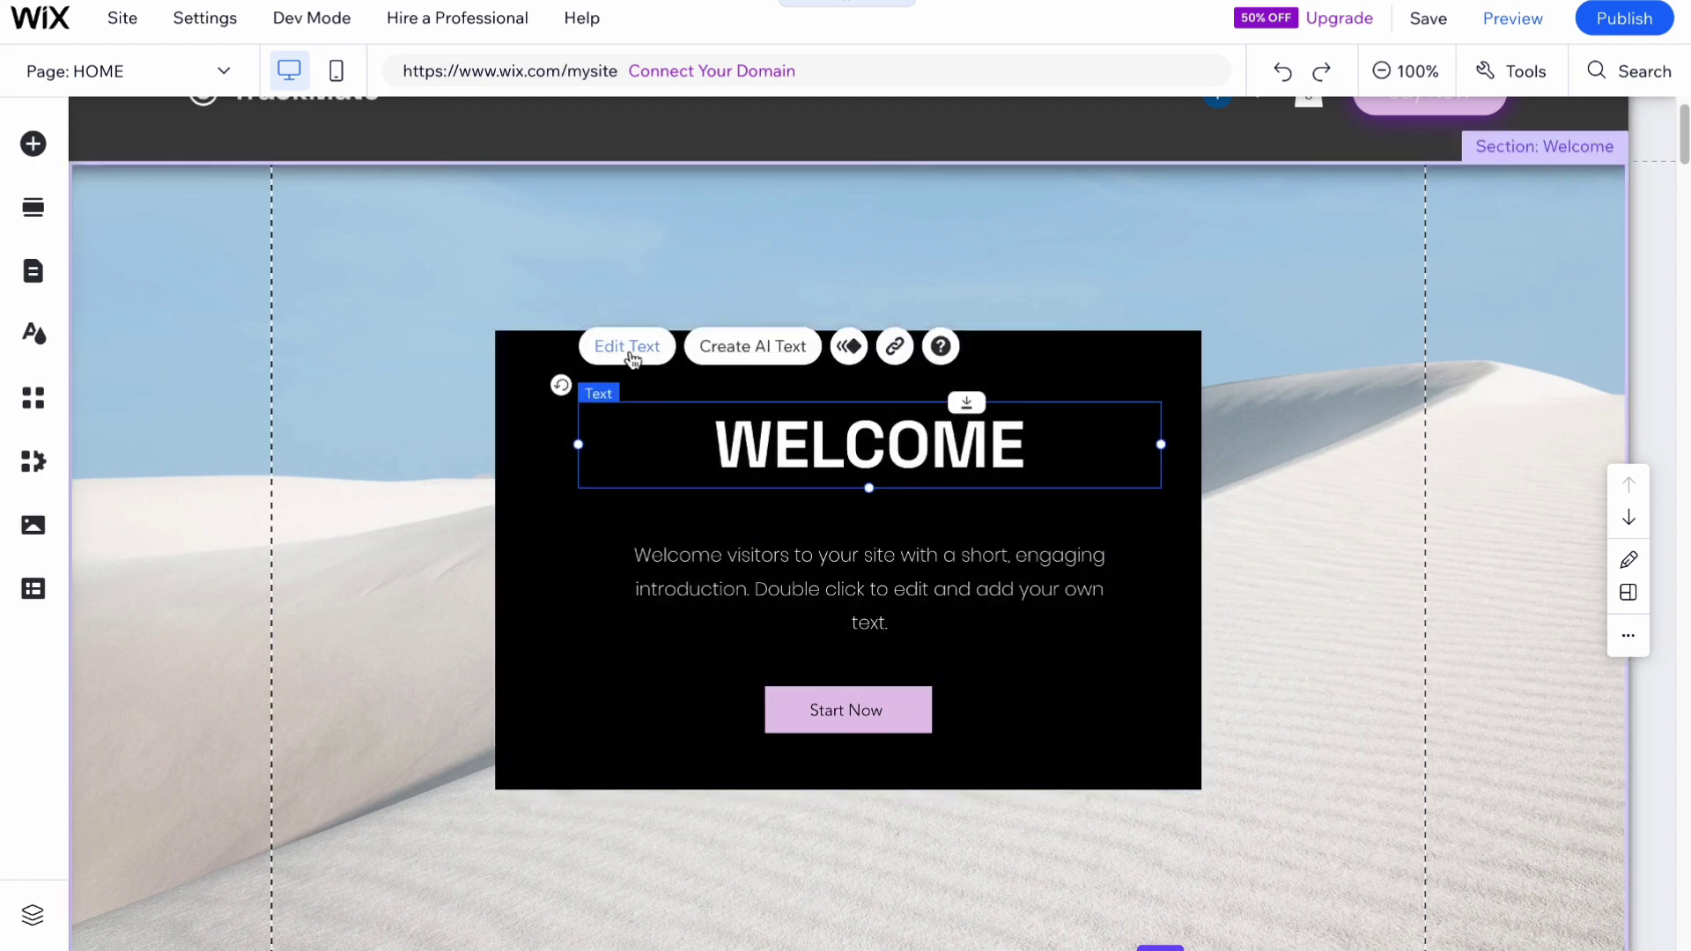
click(627, 348)
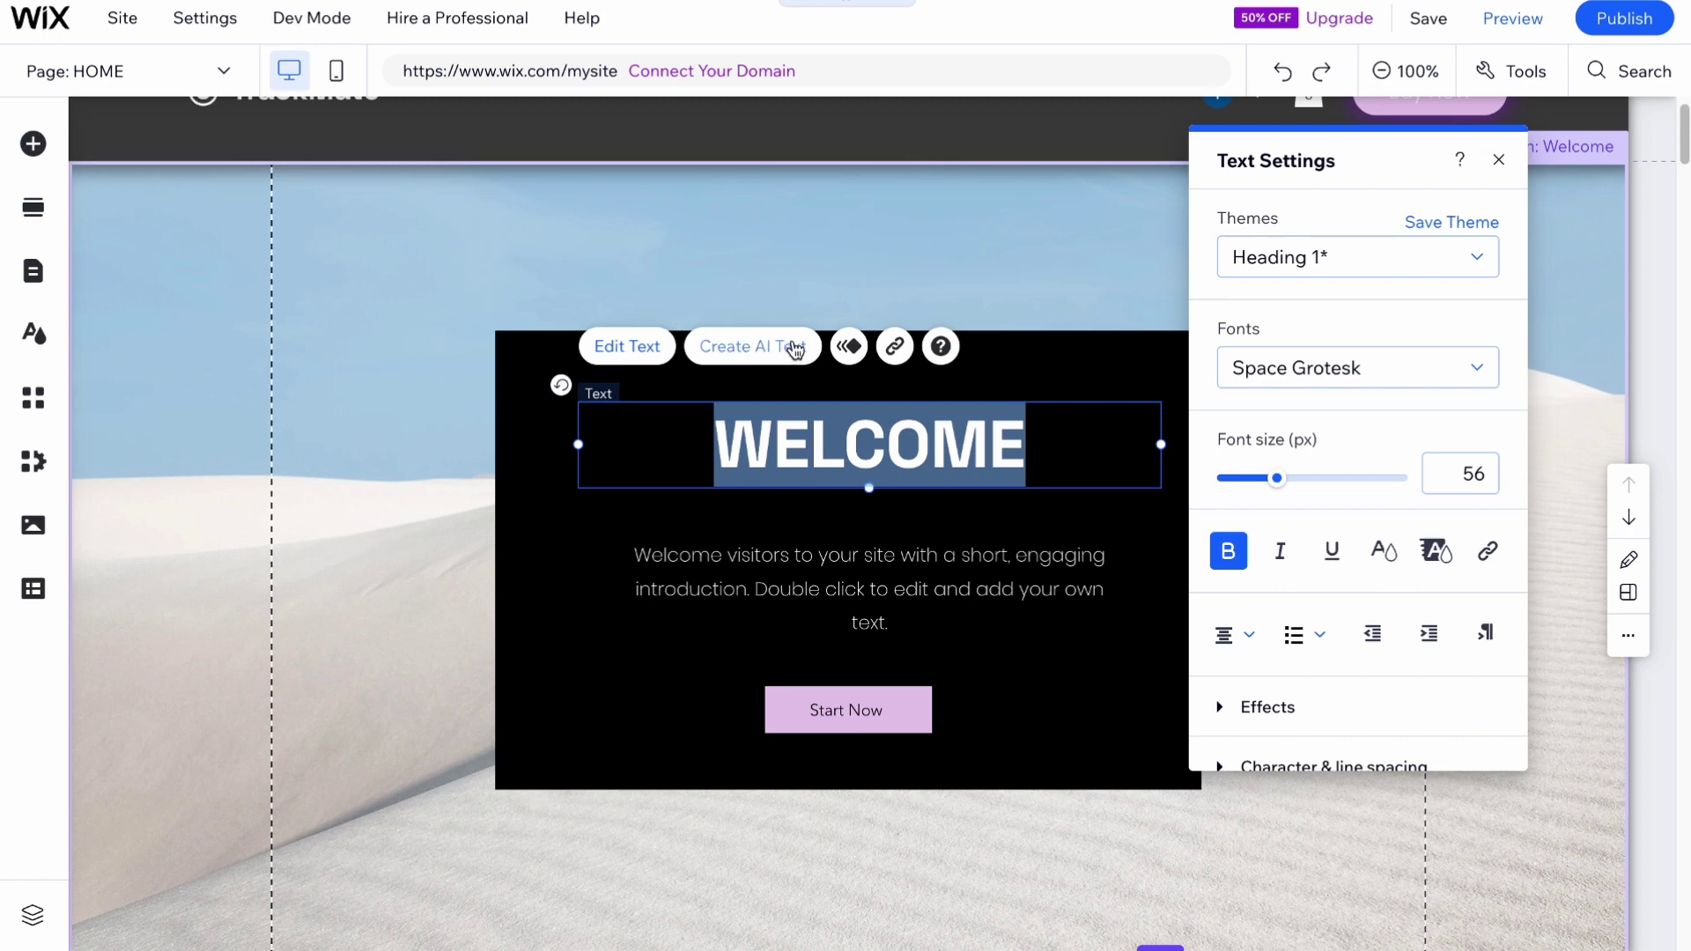
text(J)
key(BackSpace)
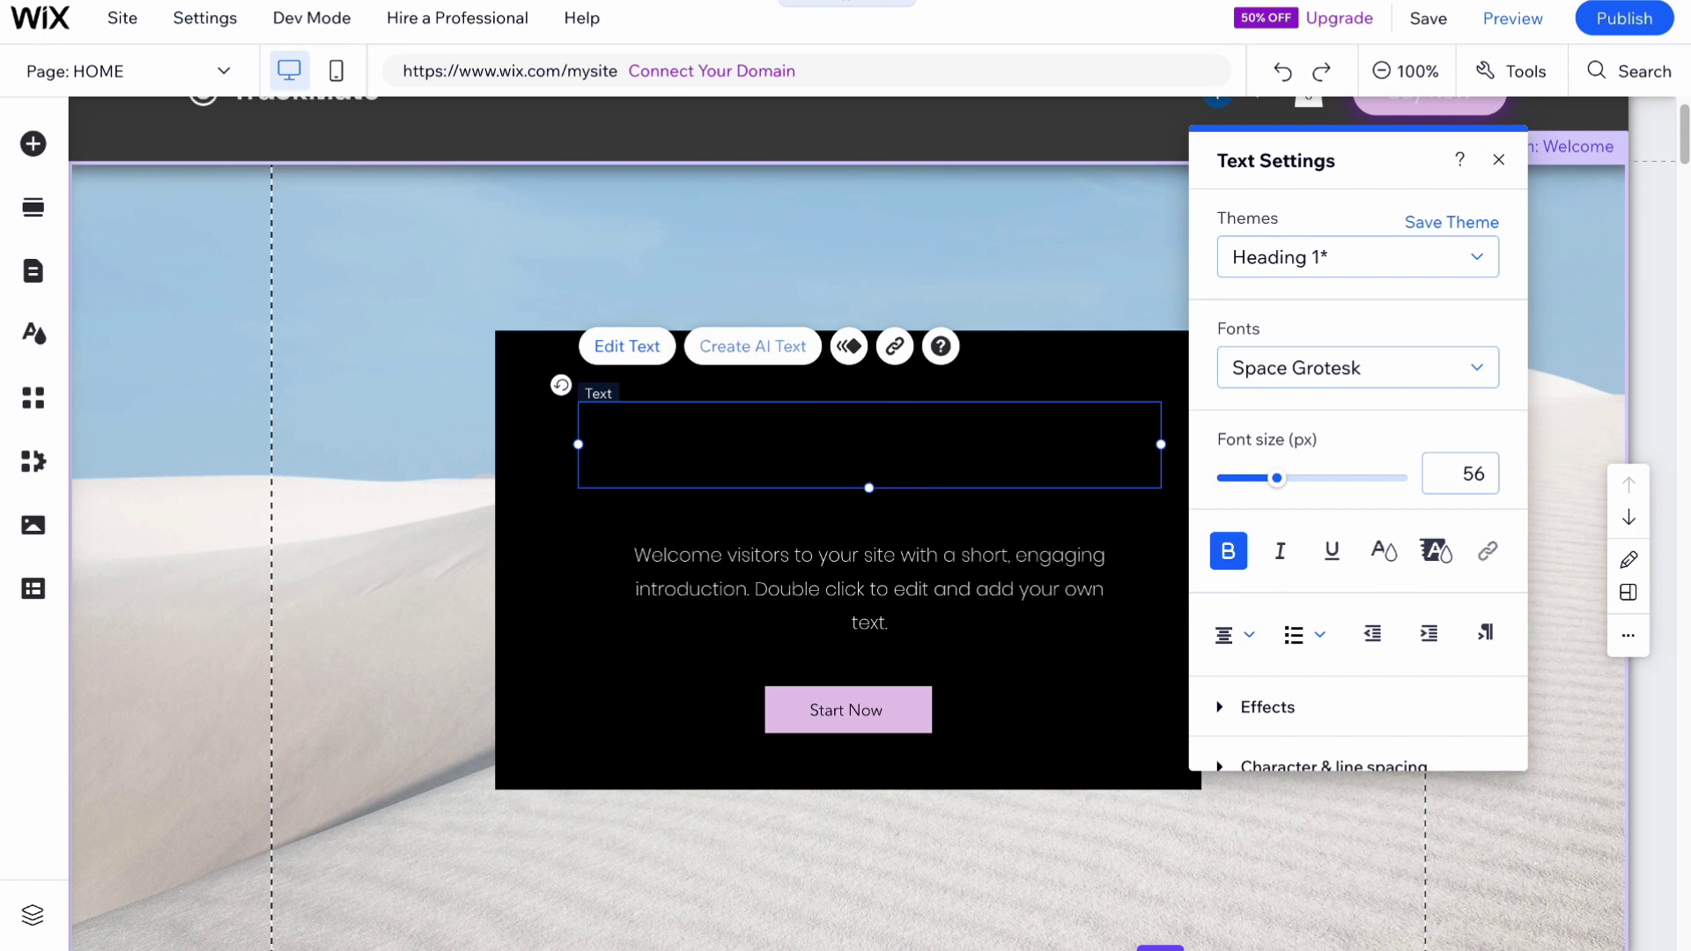
text(Hi)
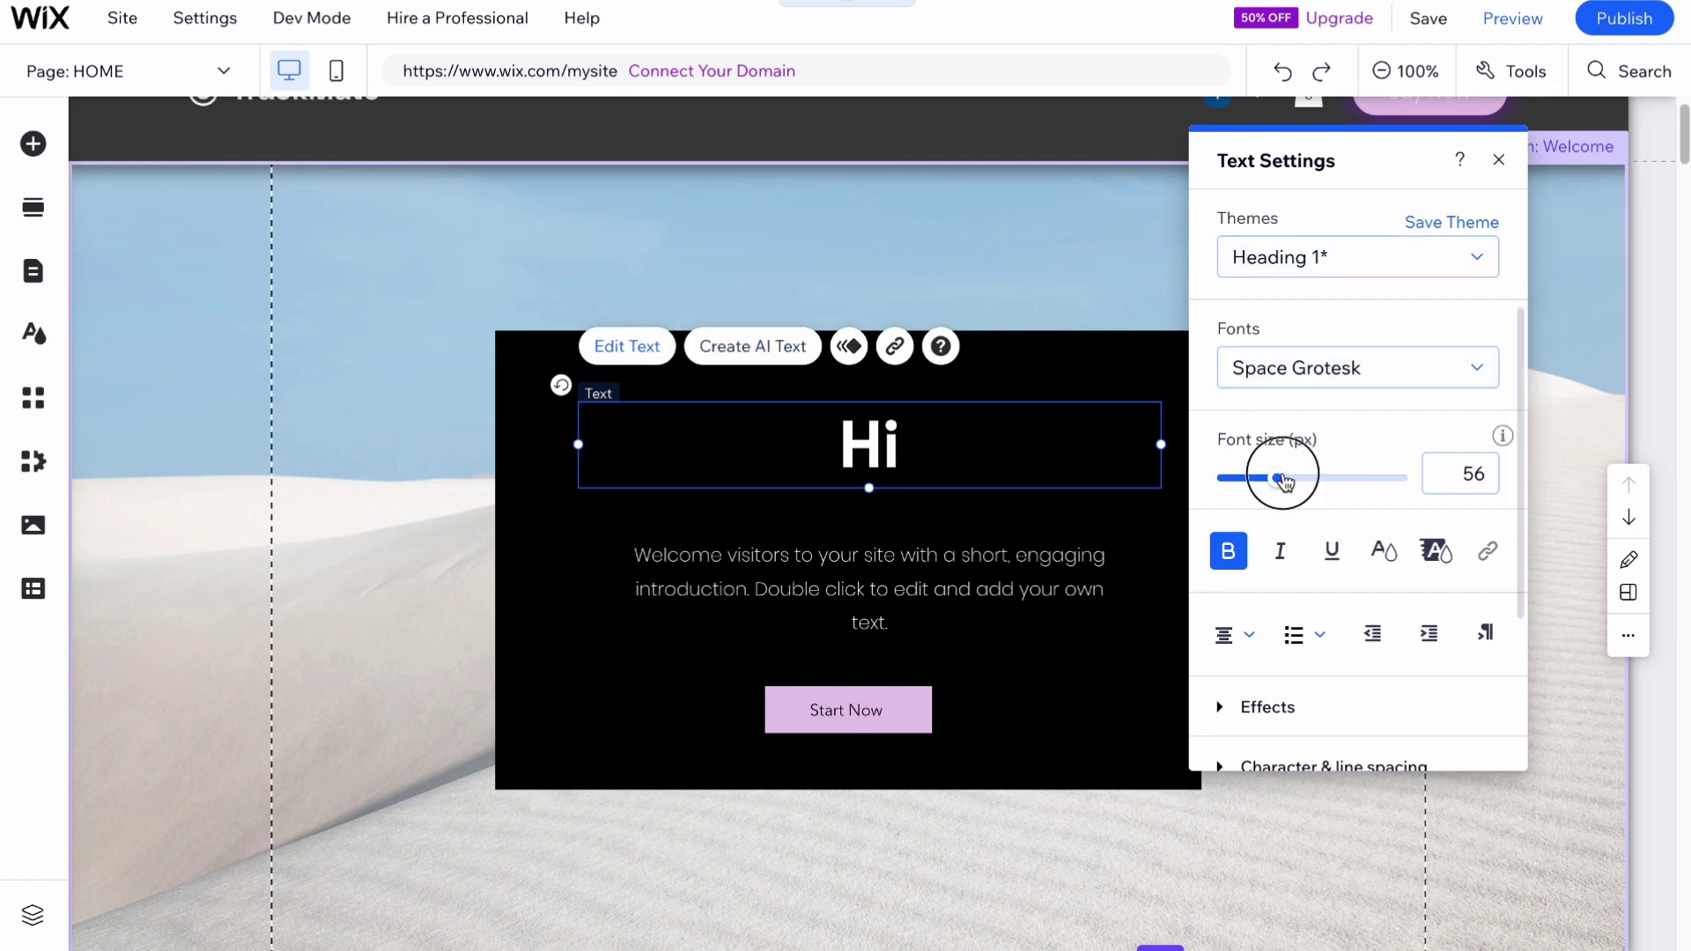
drag(1276, 479, 1320, 478)
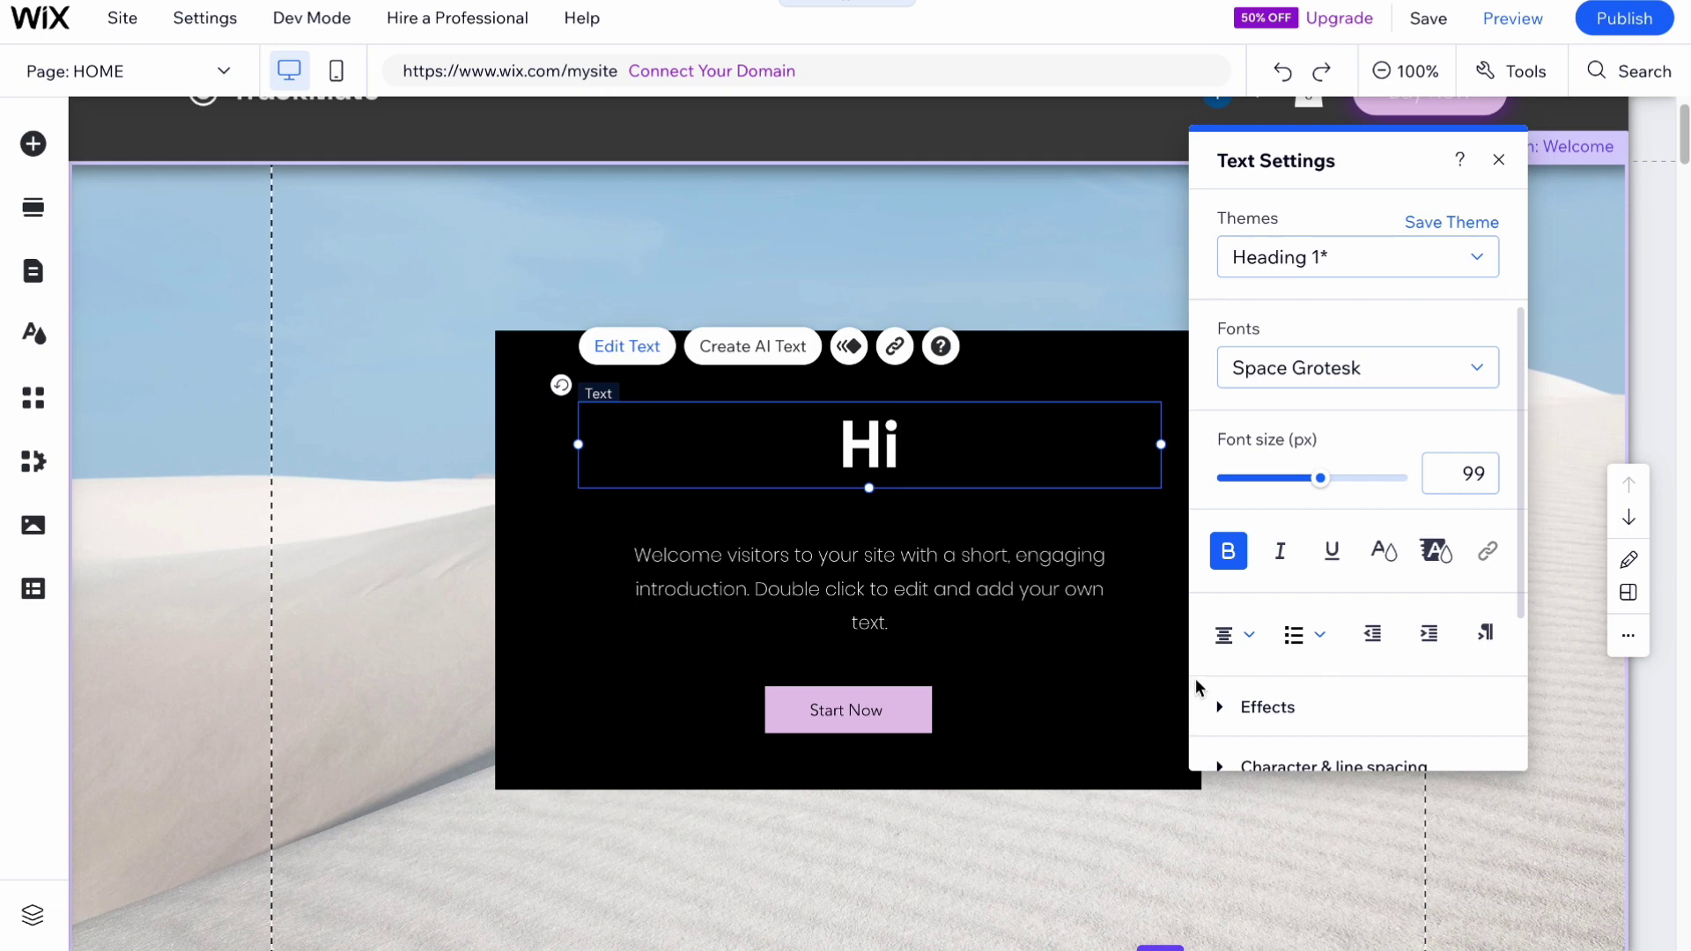
click(1075, 649)
click(832, 723)
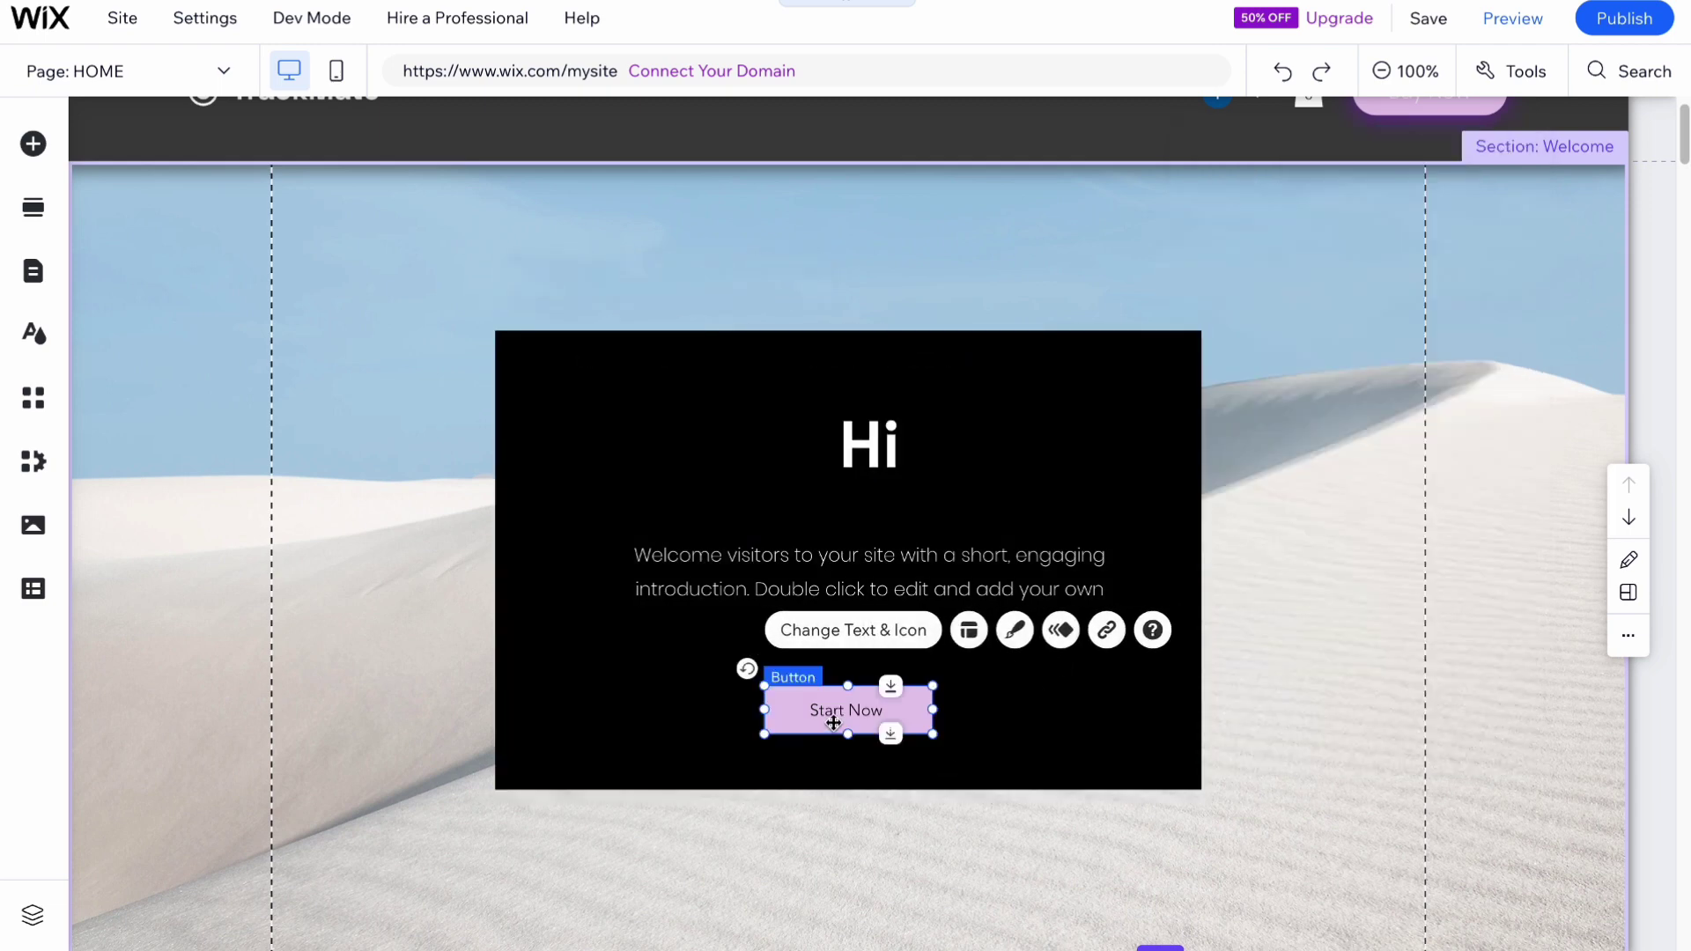
click(844, 630)
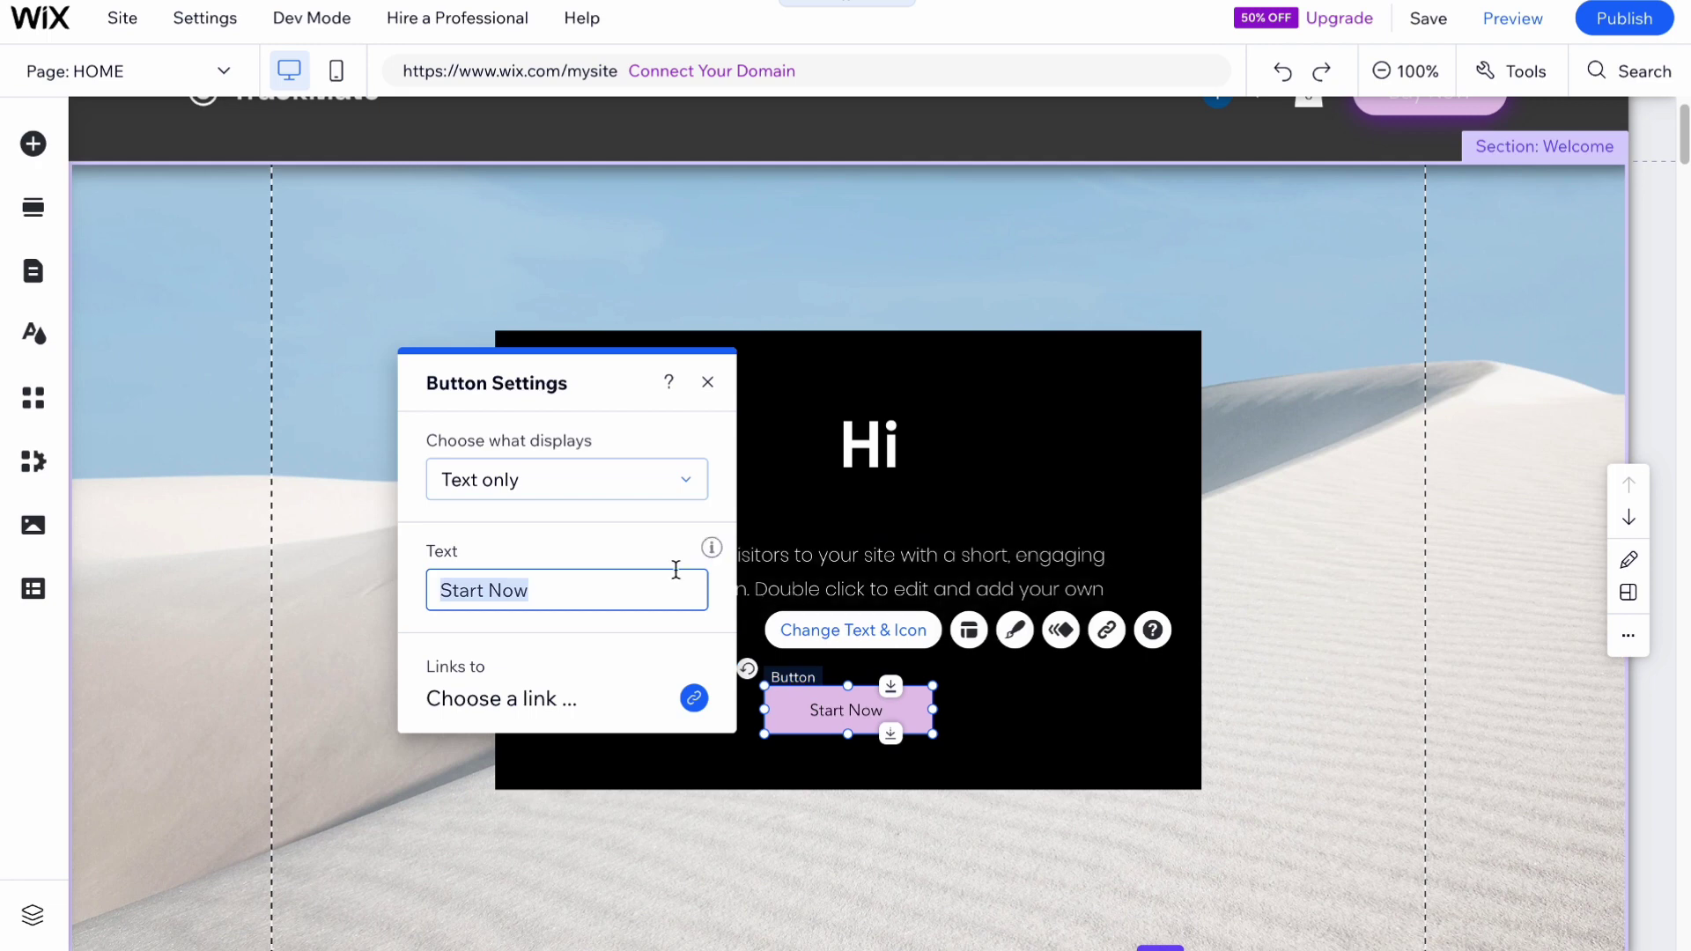
Change the button text from 'Start Now' to '444', leaving it without a link
text(4)
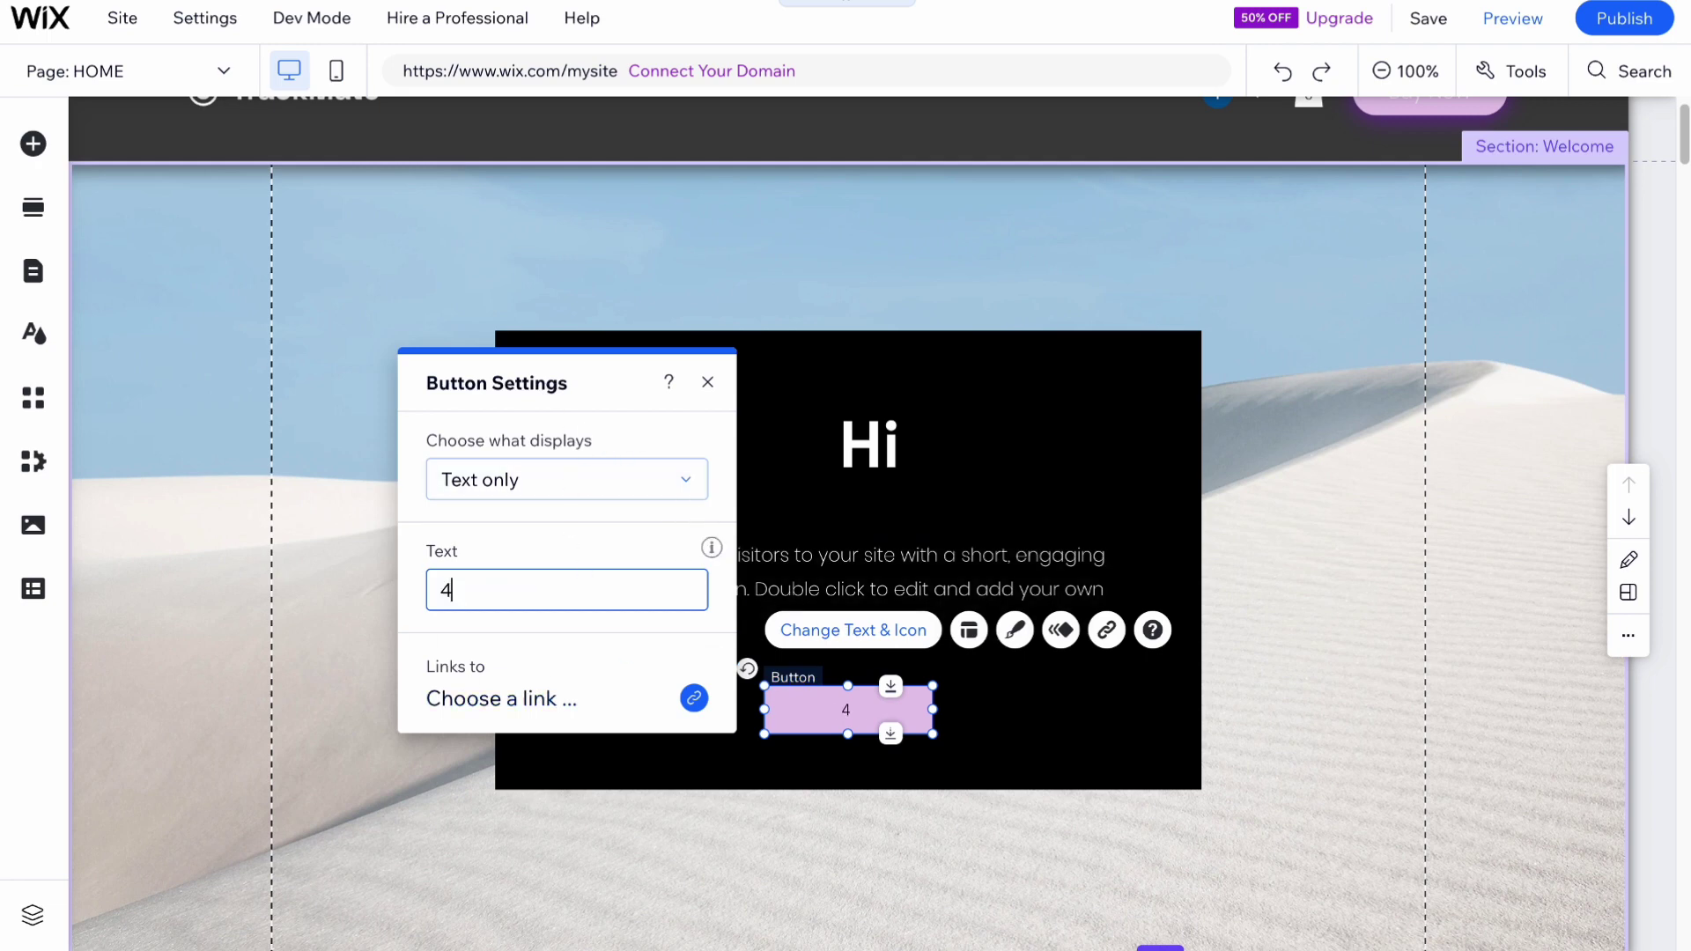
text(44)
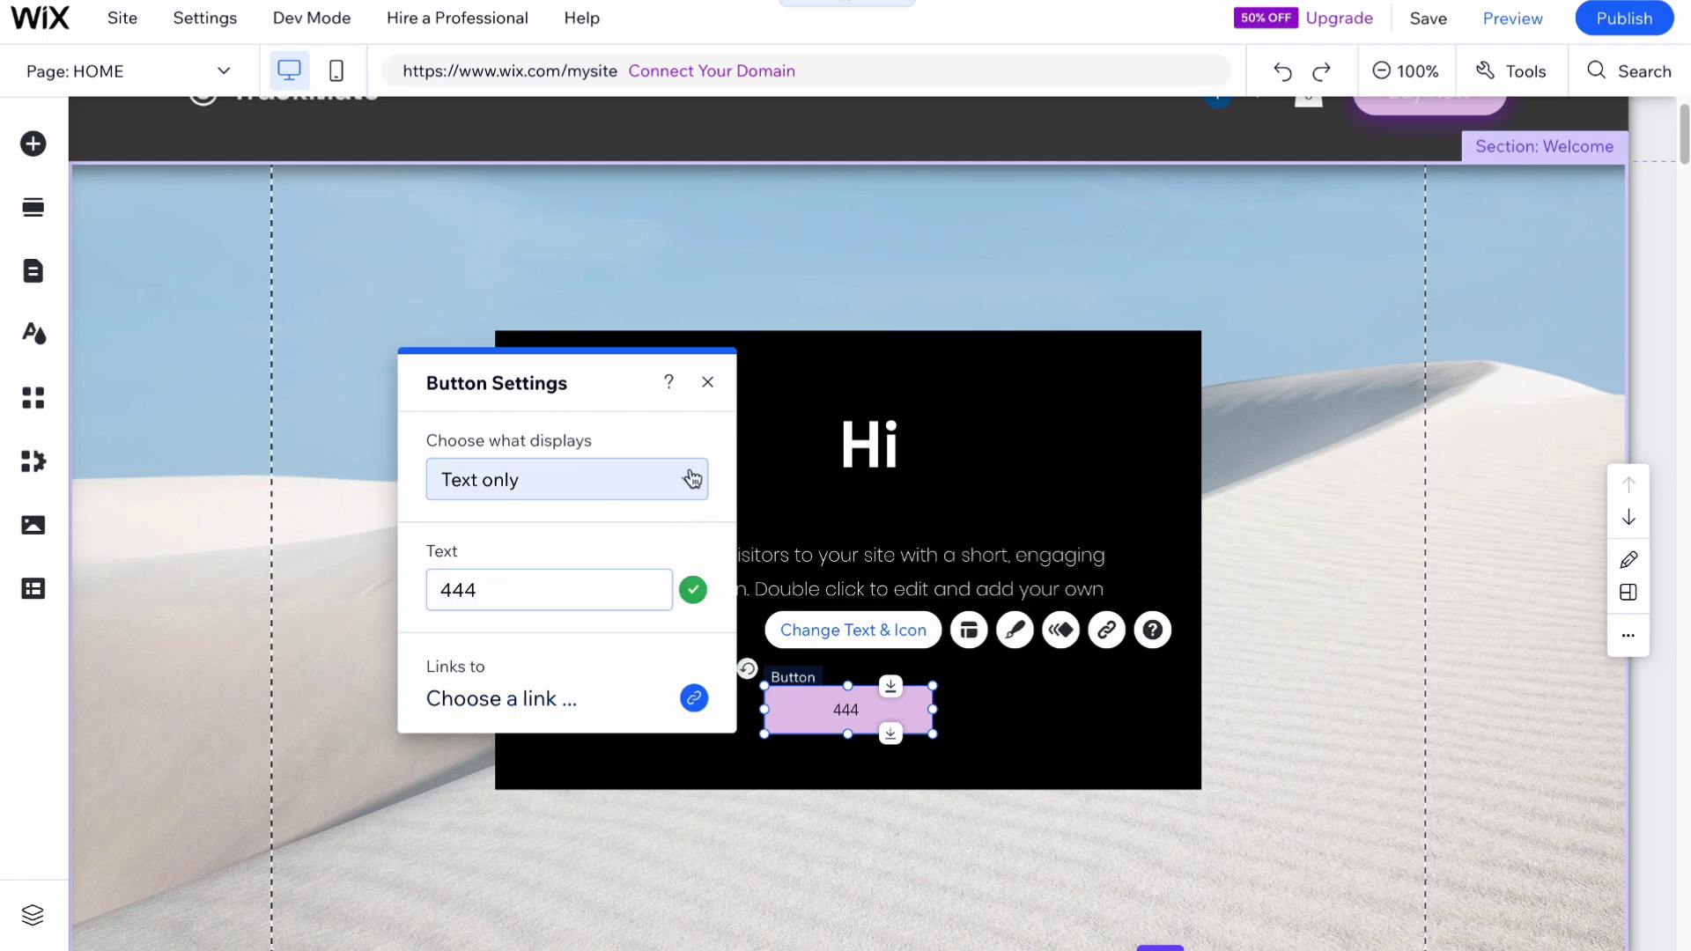
click(709, 381)
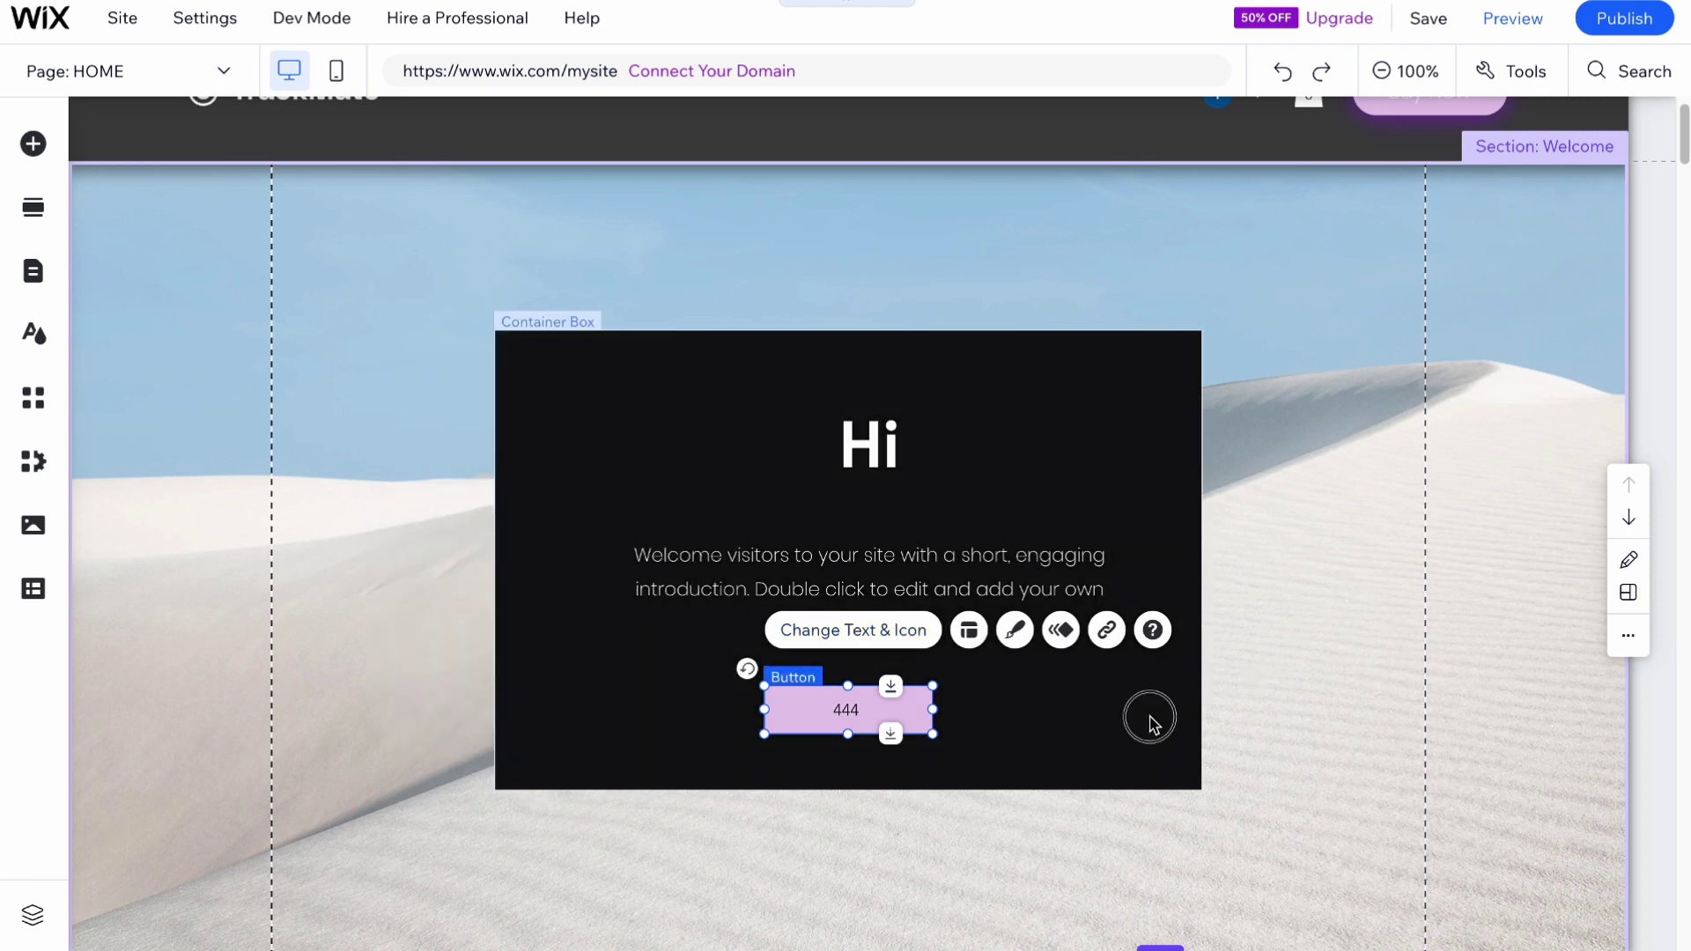
click(1174, 679)
click(916, 726)
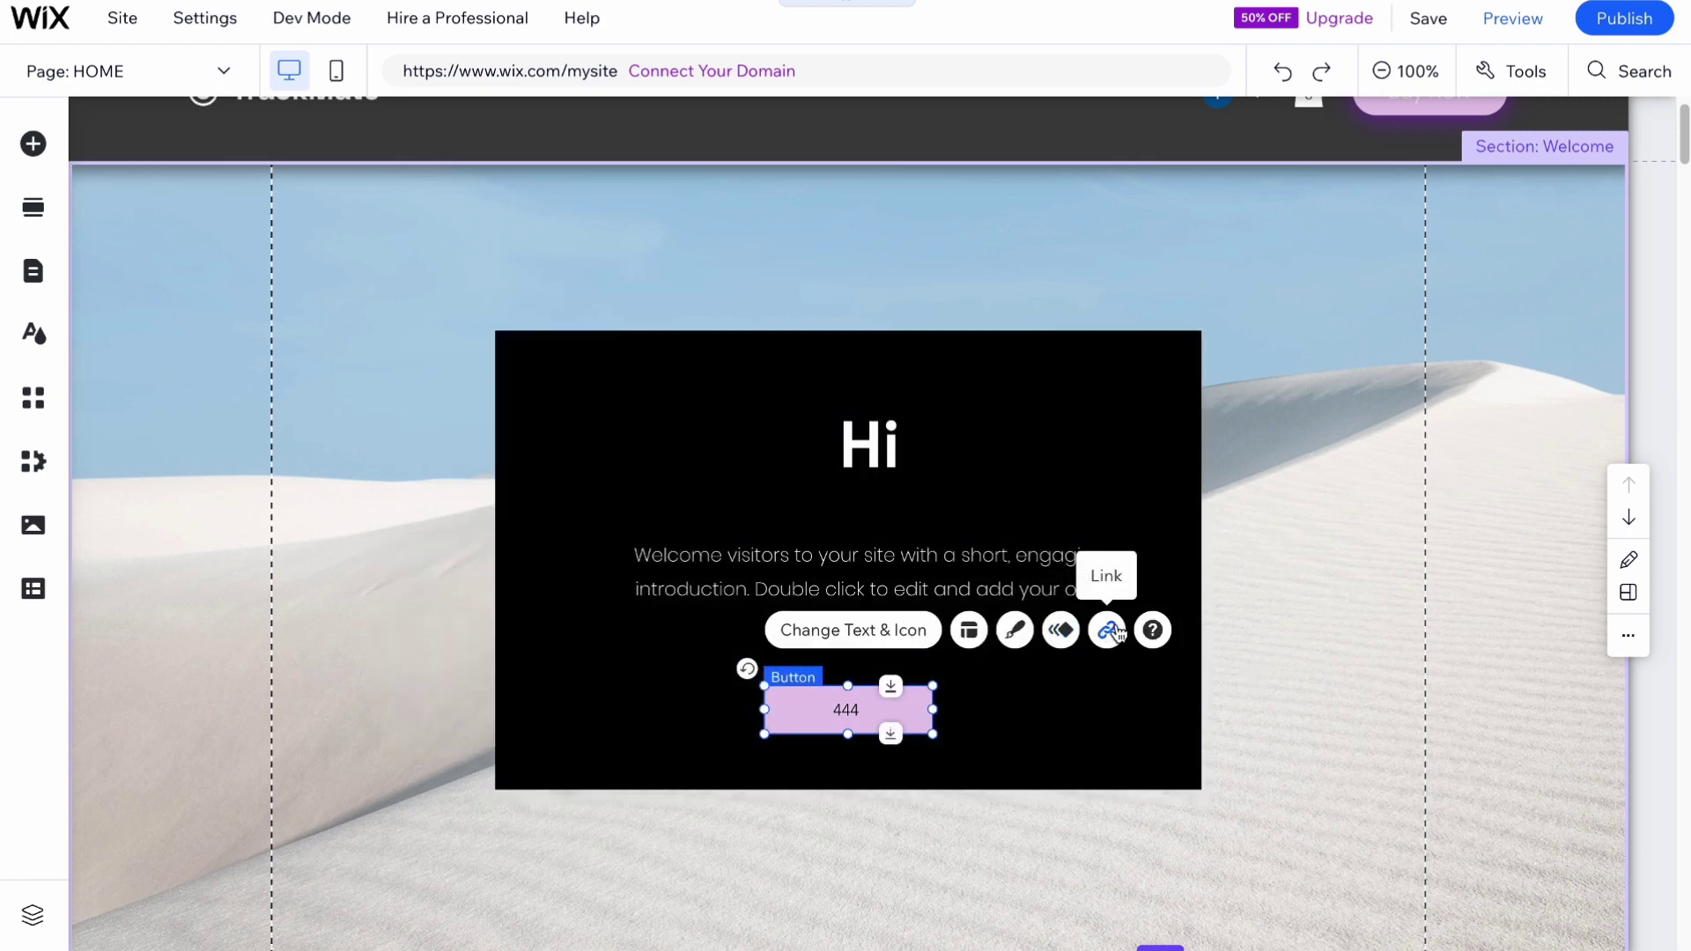
click(1109, 630)
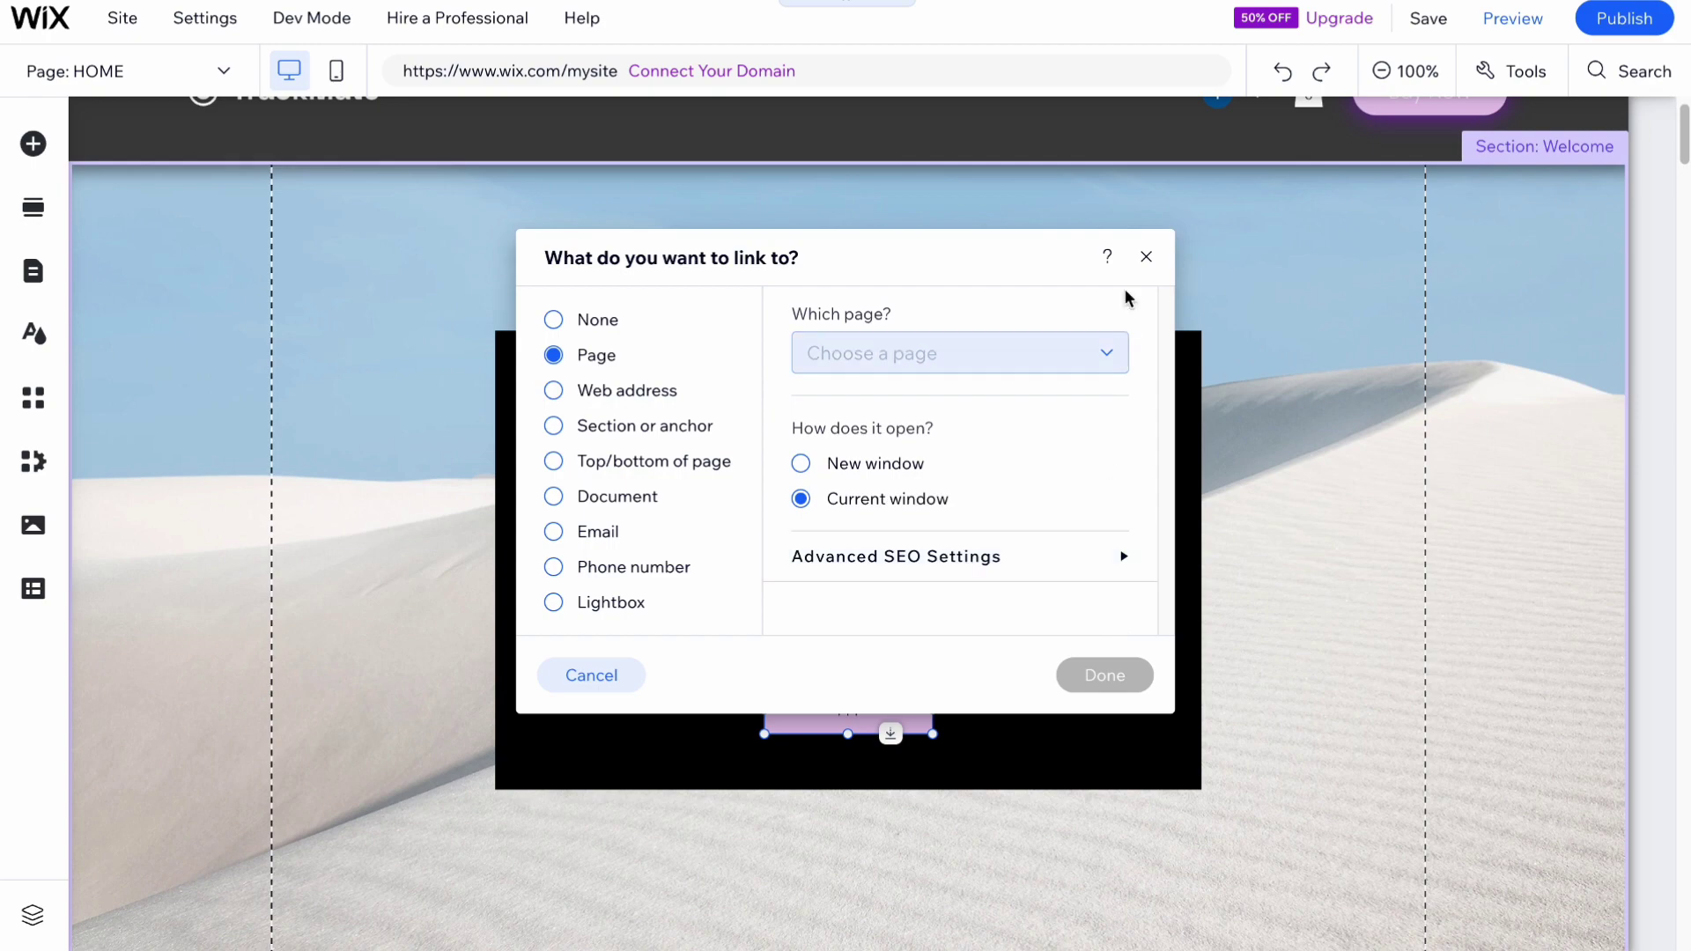
click(1145, 253)
click(1310, 520)
scroll(1283, 626, down, 5)
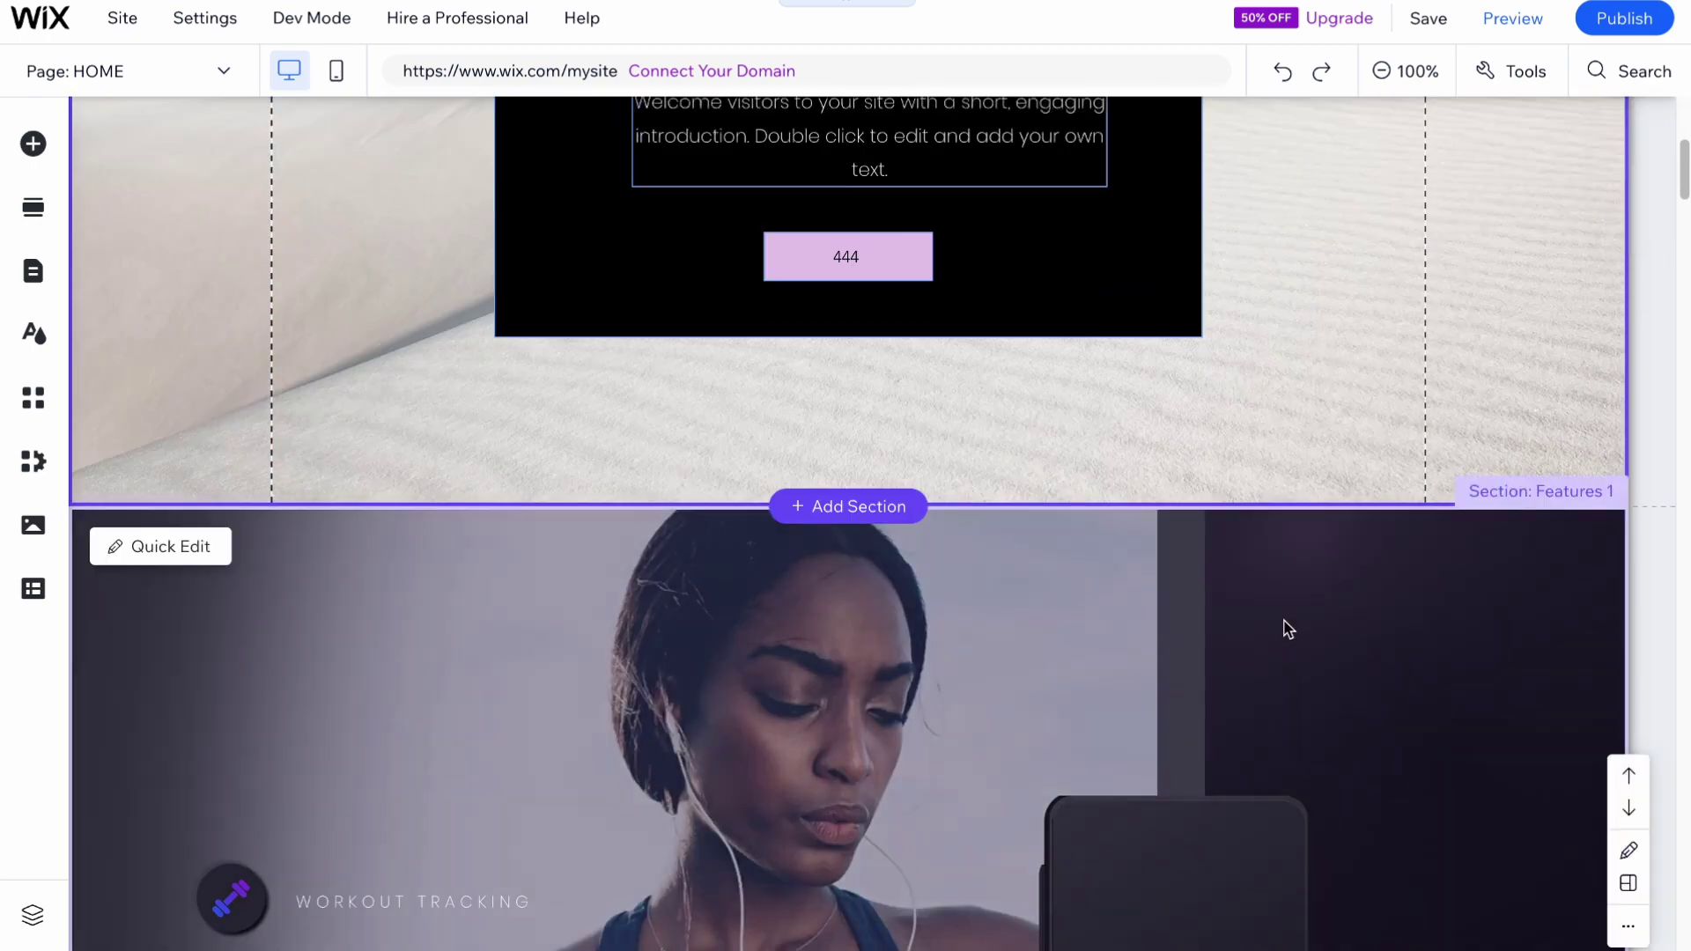
scroll(1271, 619, up, 1)
scroll(1232, 627, down, 8)
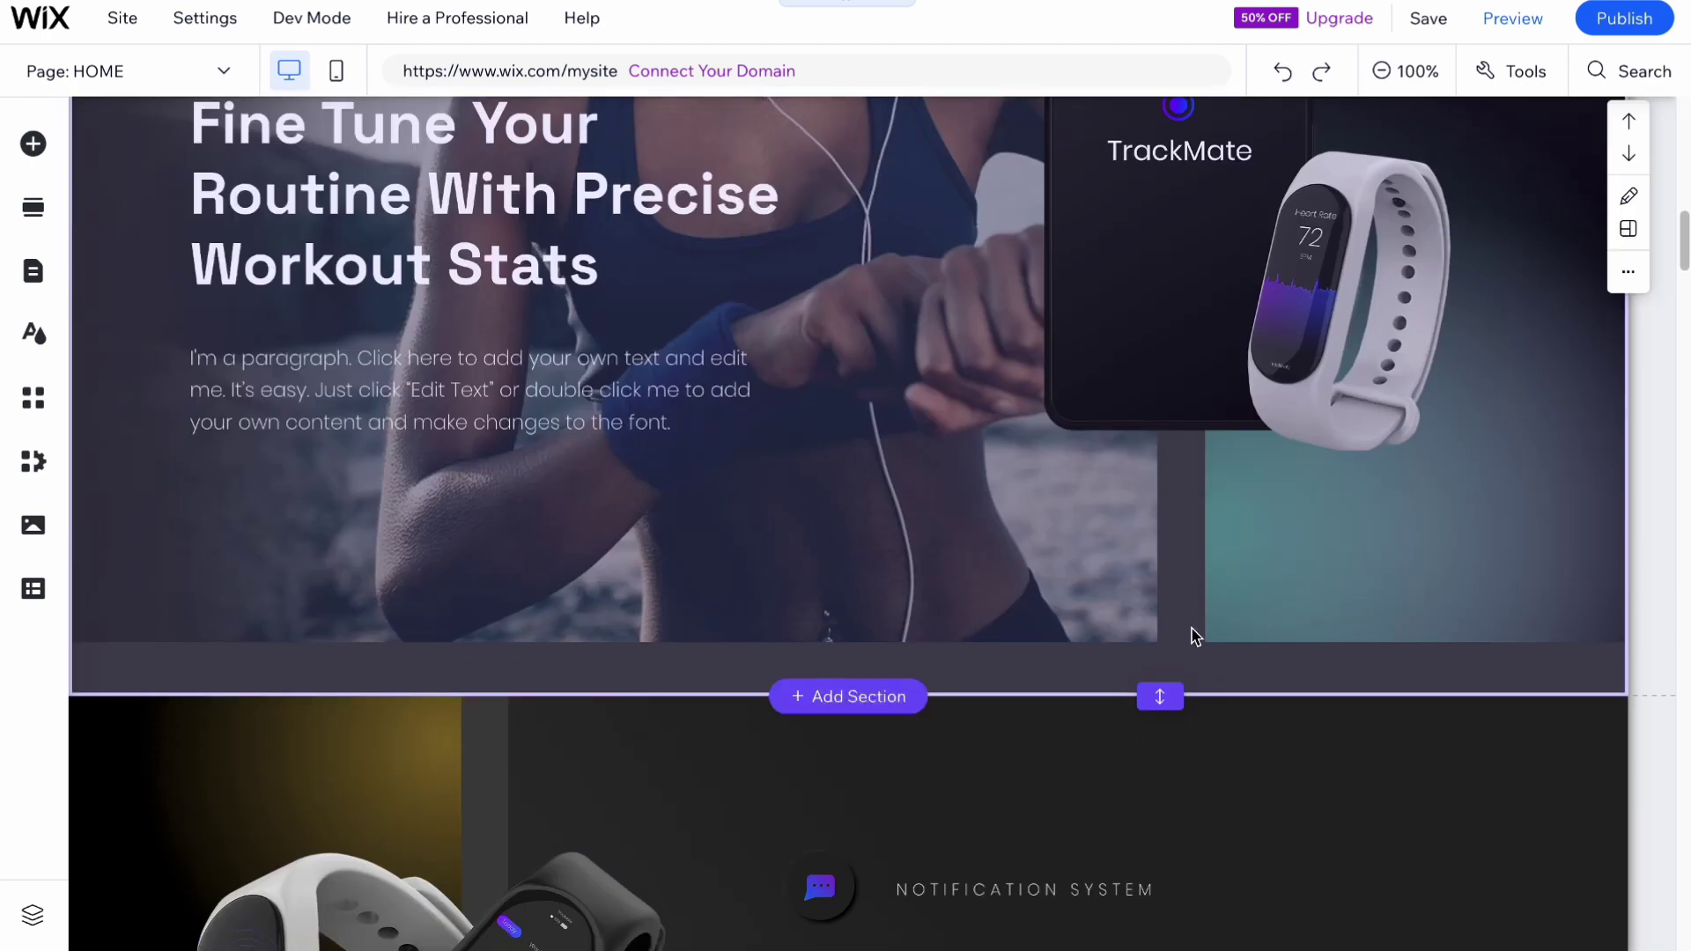
click(1238, 335)
scroll(1238, 336, up, 3)
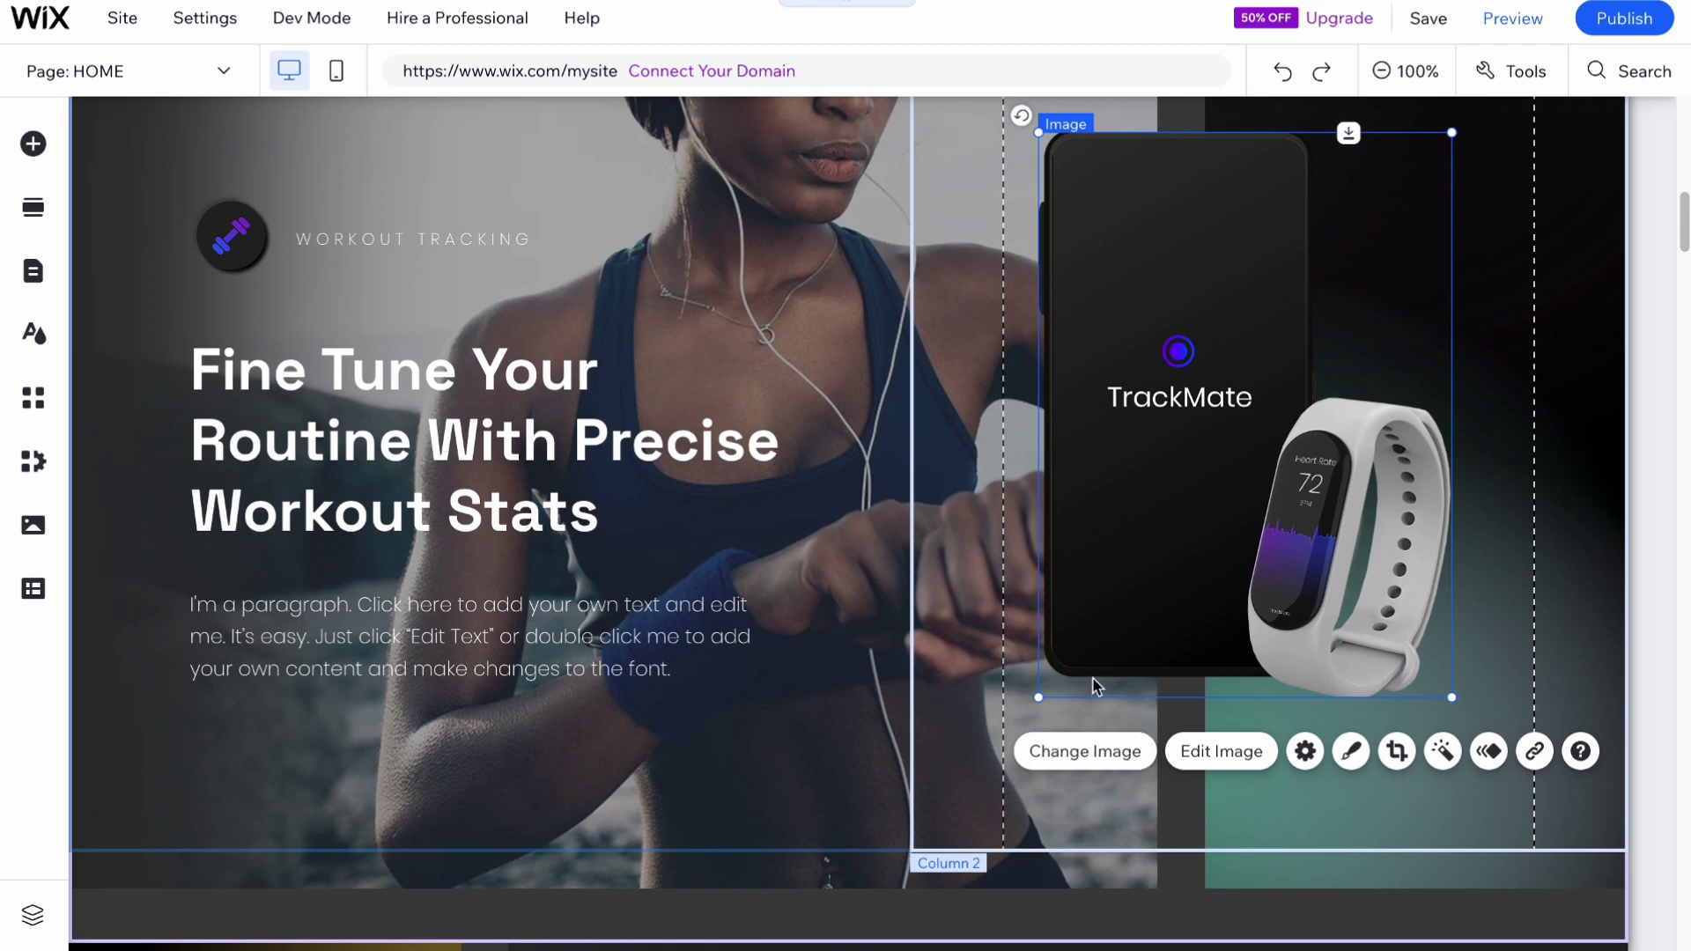
click(1112, 768)
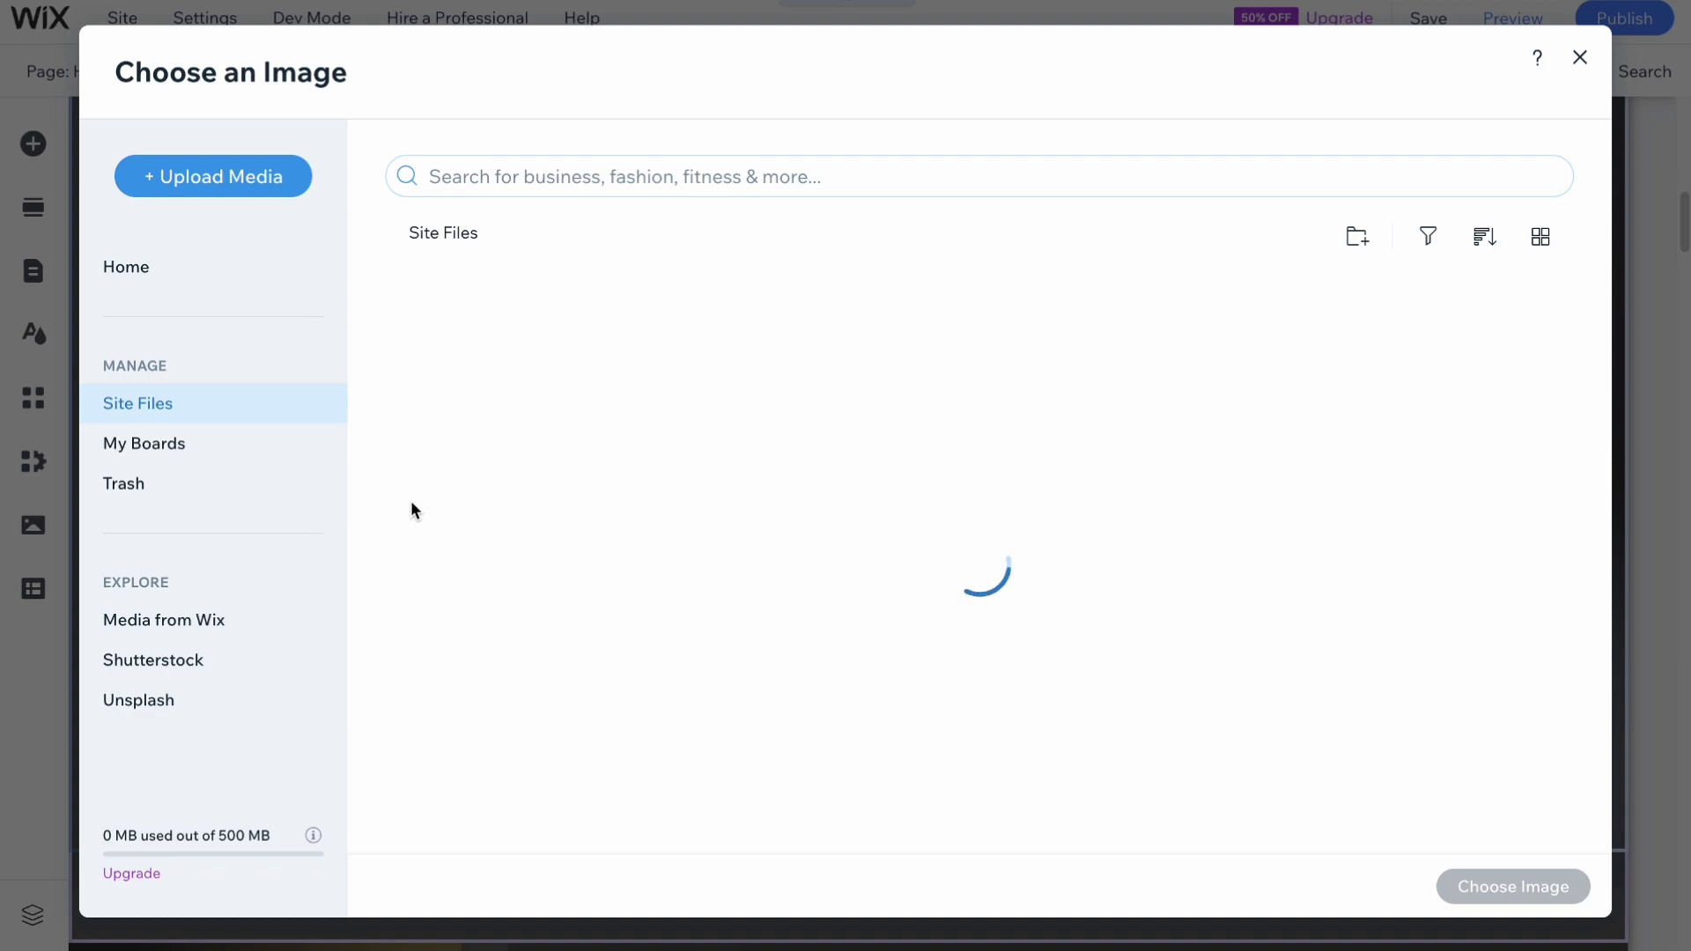
click(1580, 58)
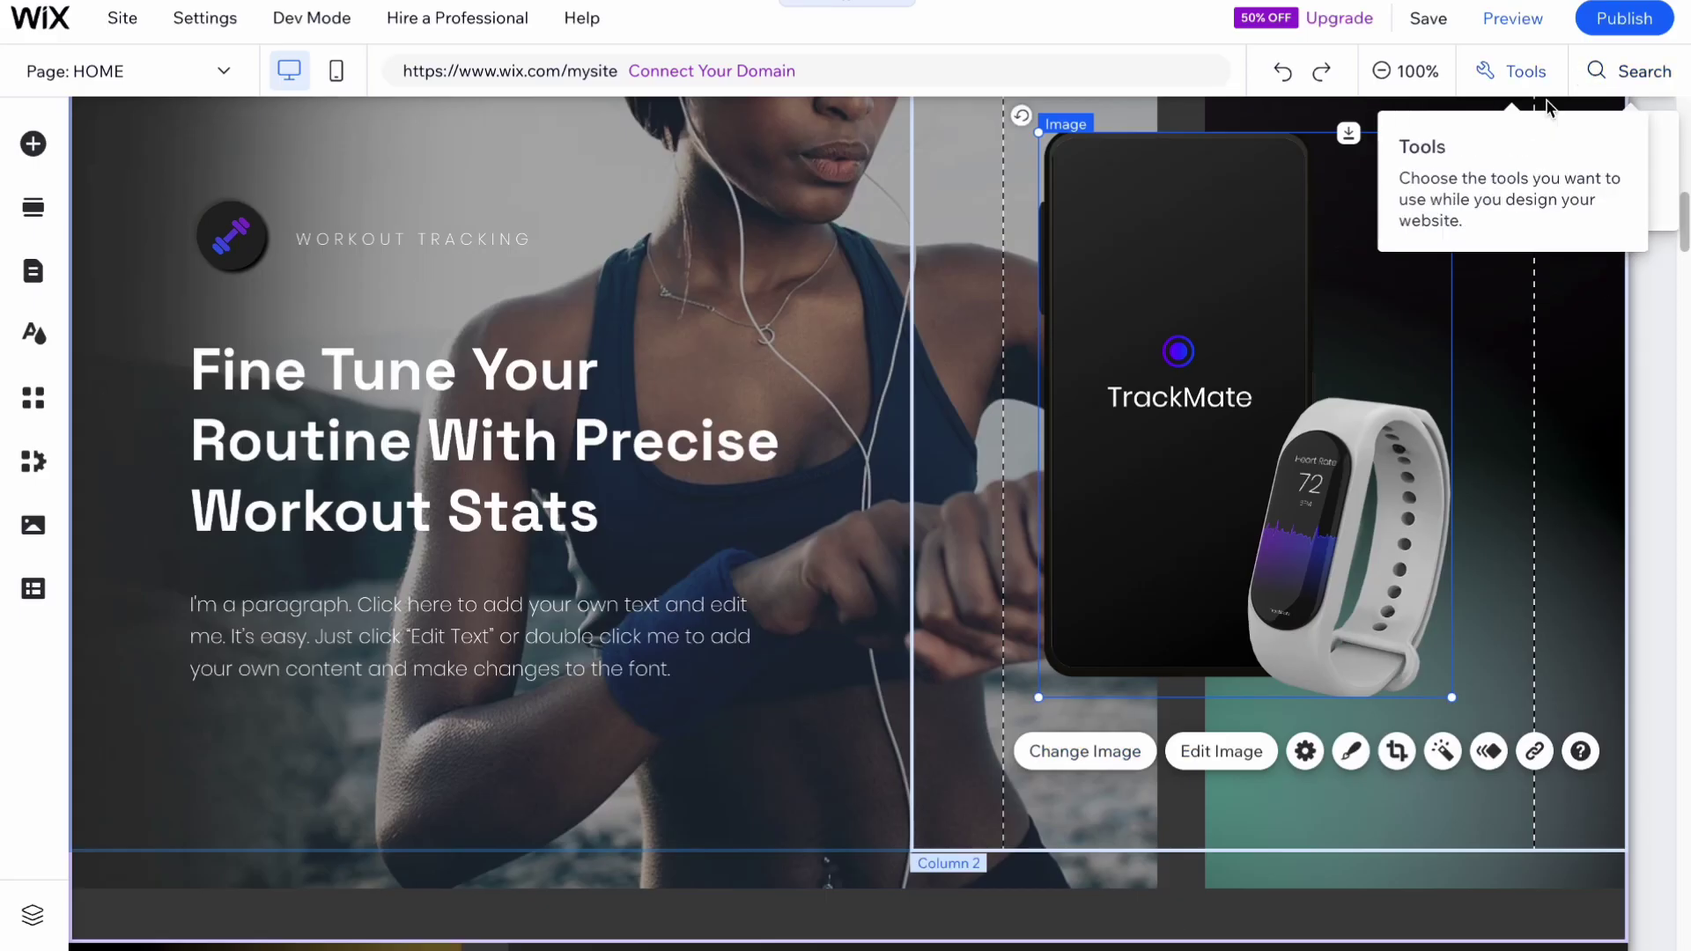
scroll(1261, 468, down, 15)
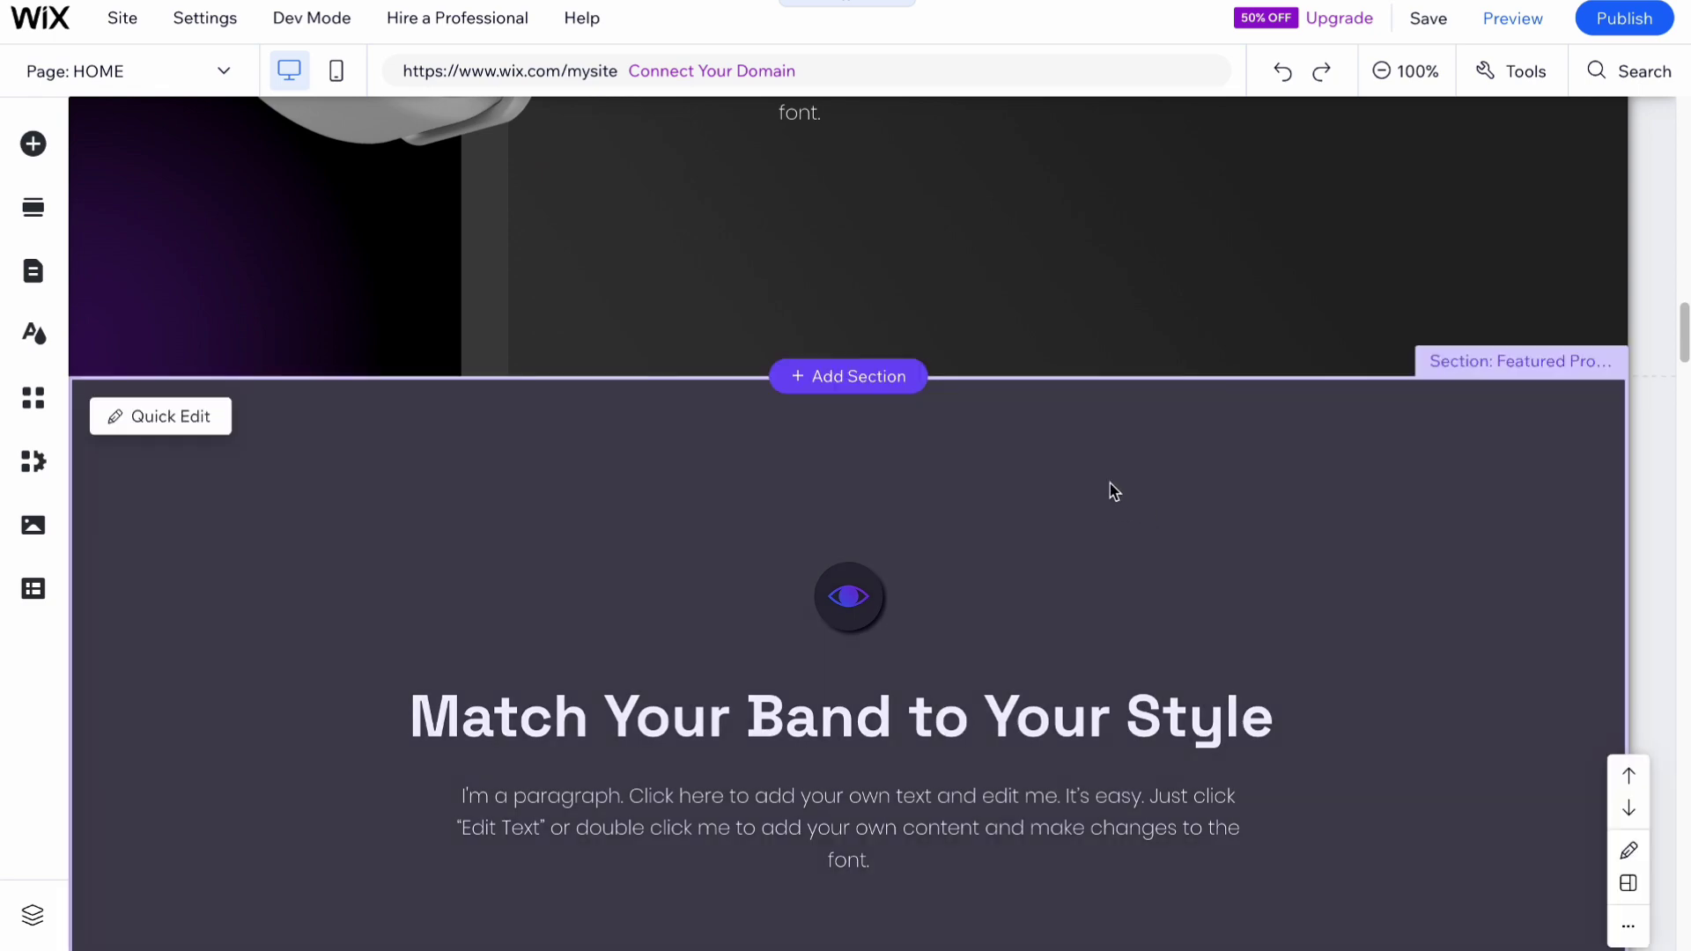
scroll(1092, 489, up, 5)
scroll(1072, 483, up, 10)
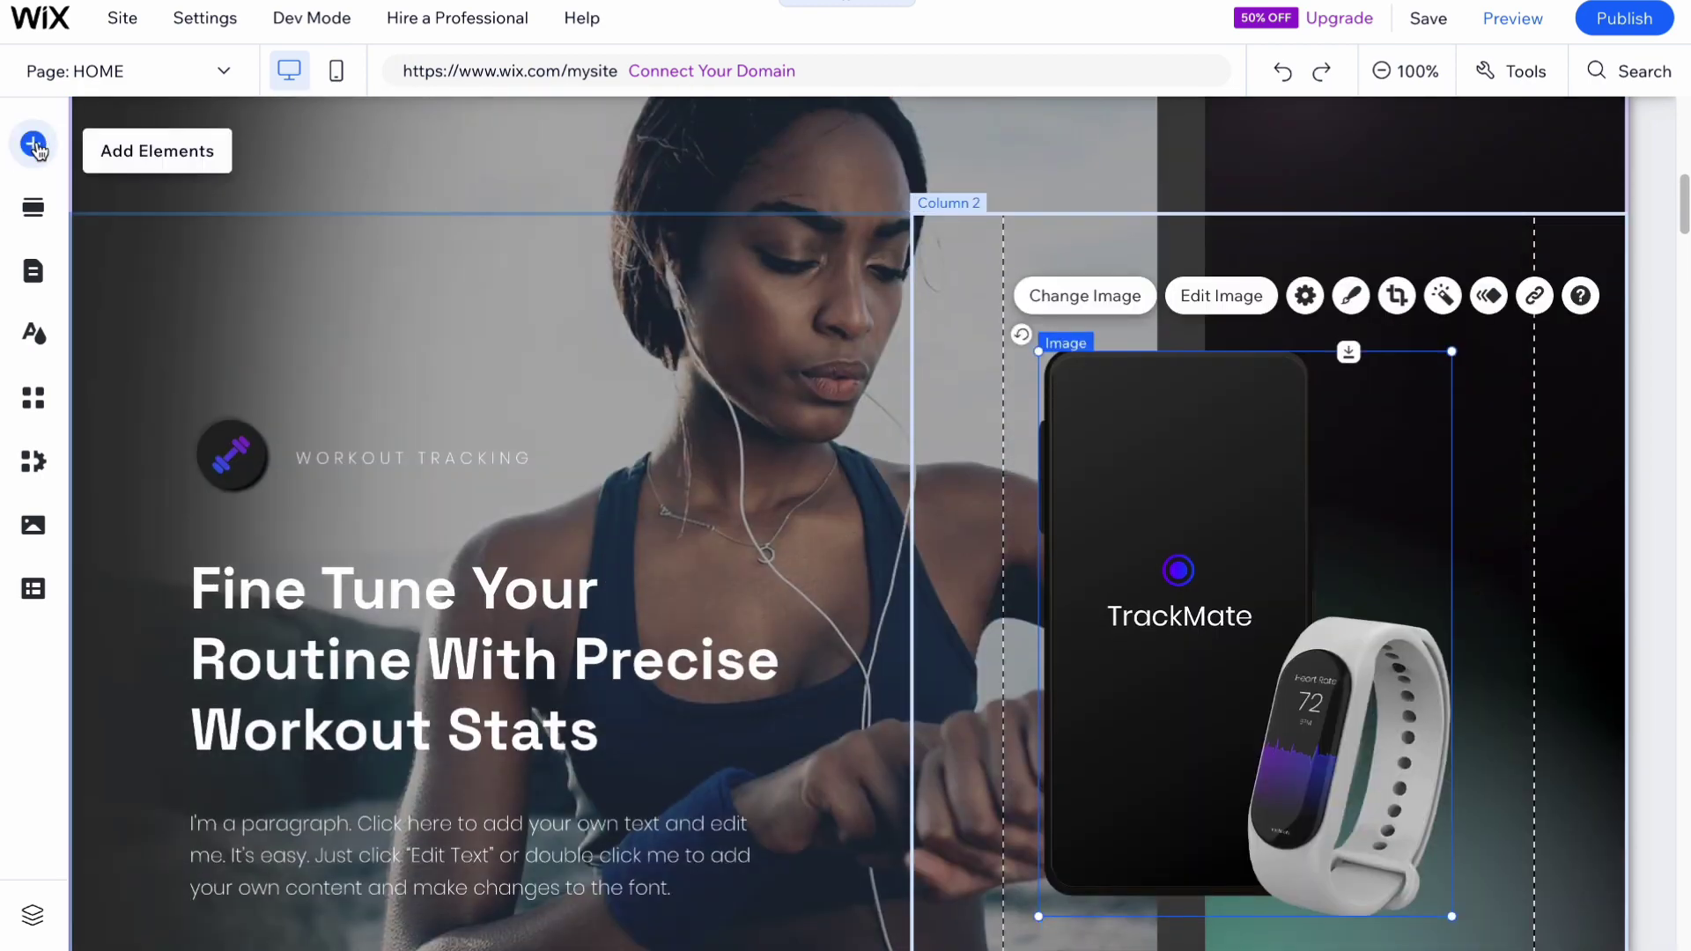
click(33, 144)
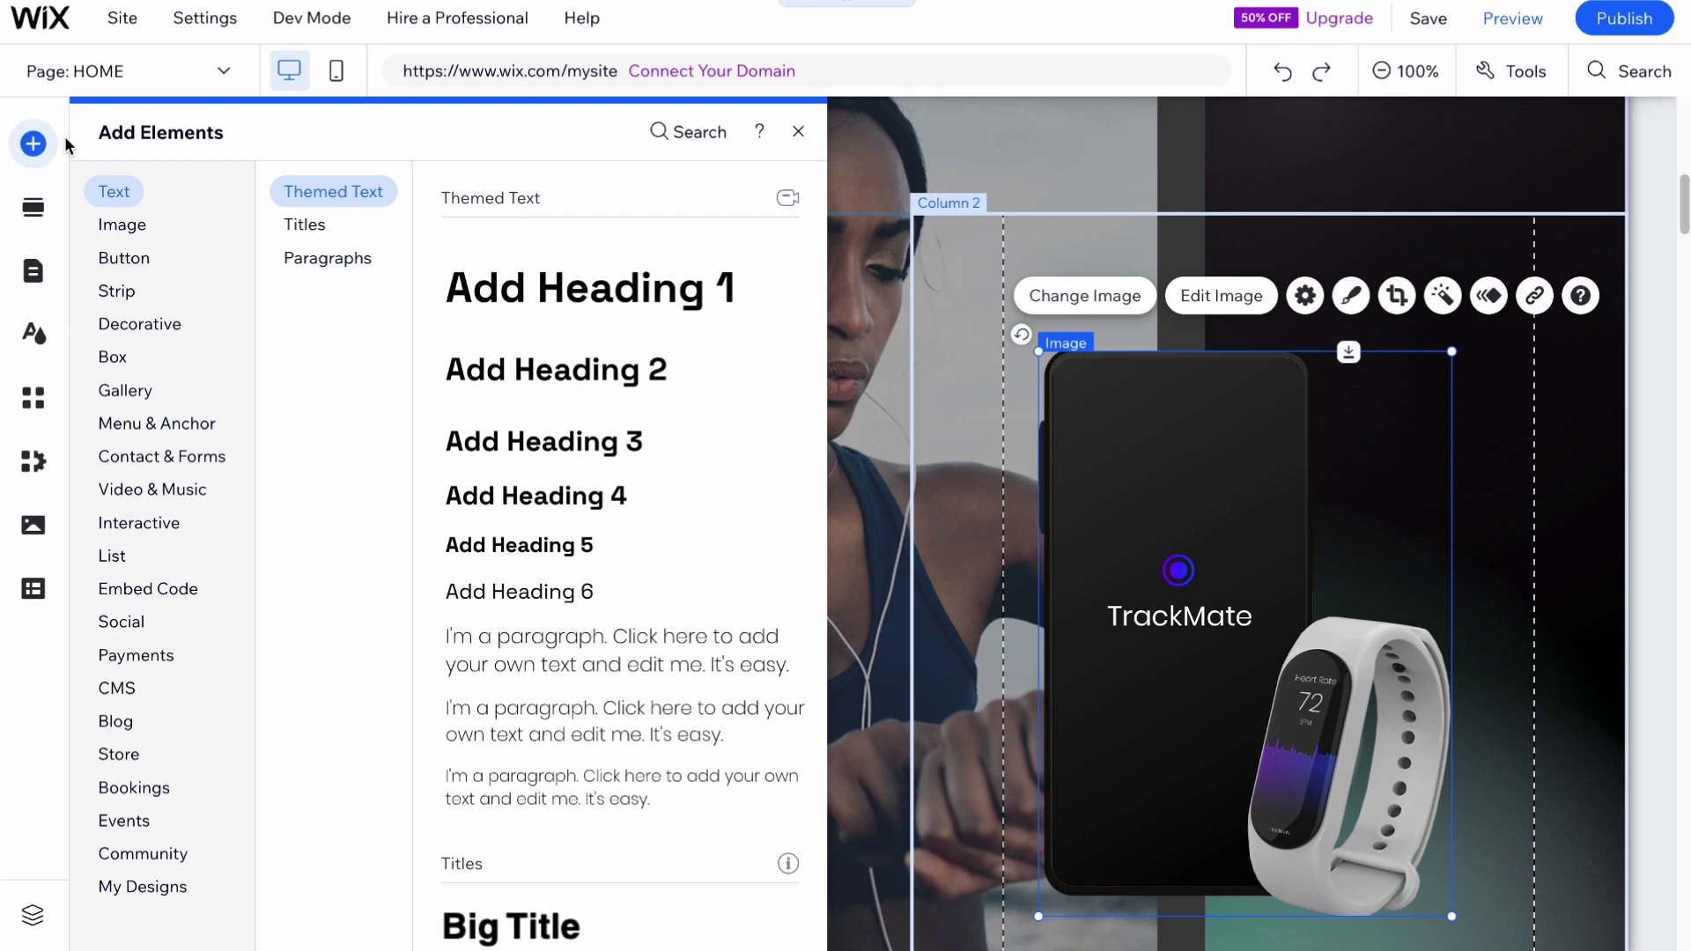
click(132, 292)
click(142, 324)
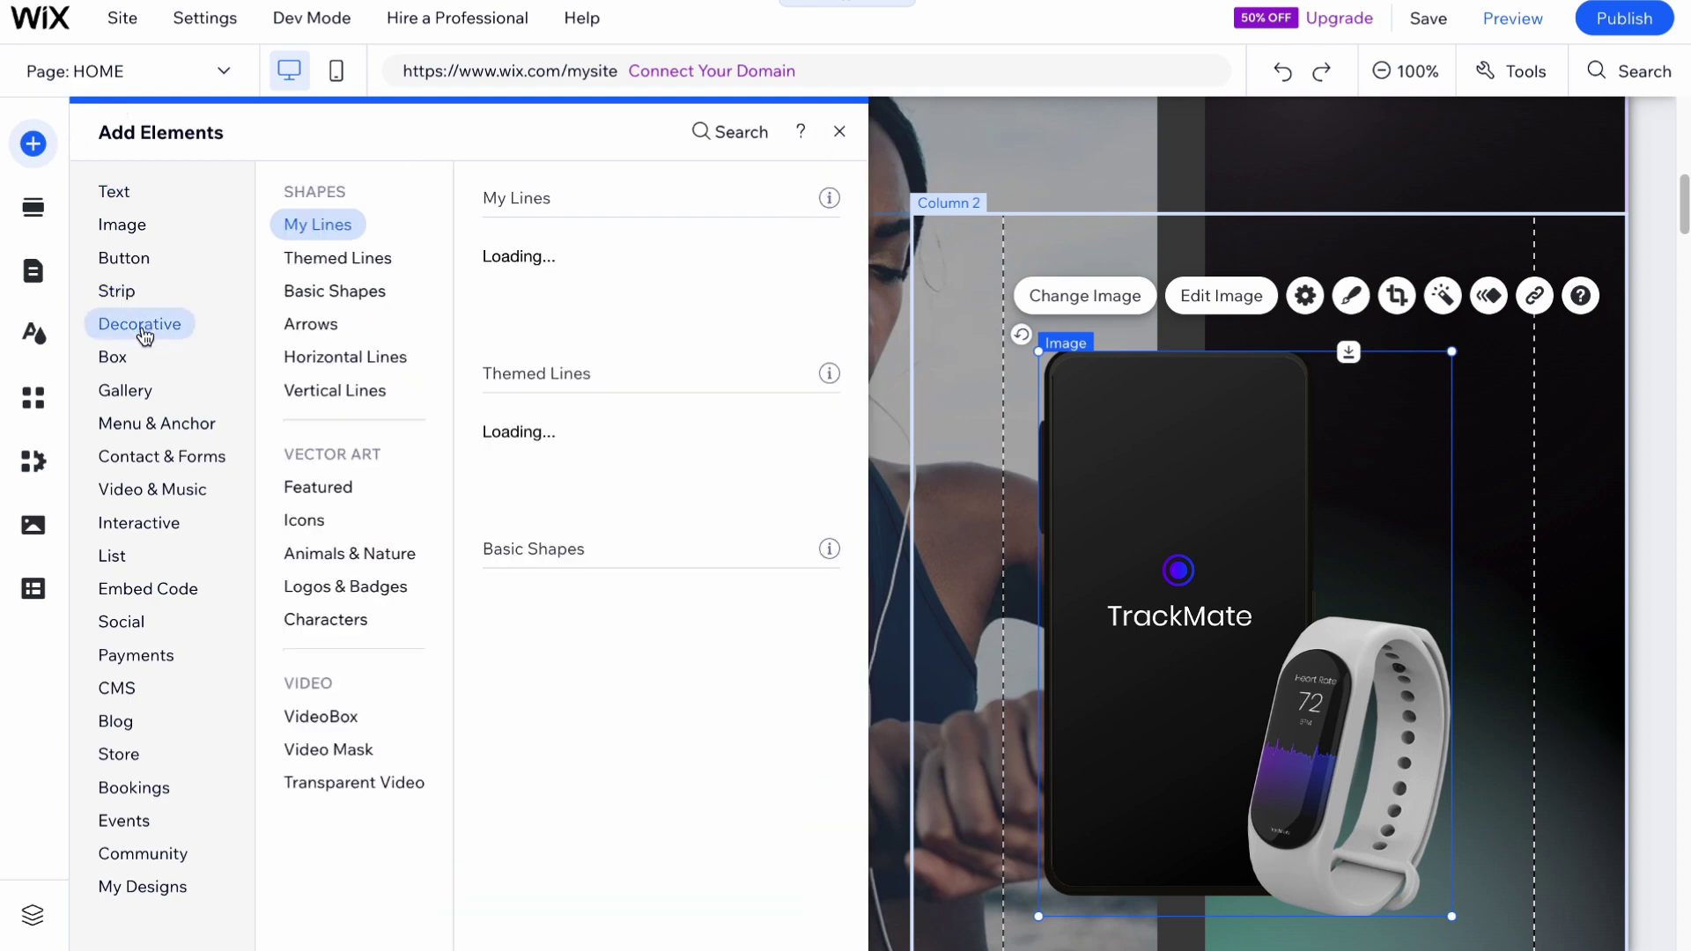
click(136, 359)
click(138, 425)
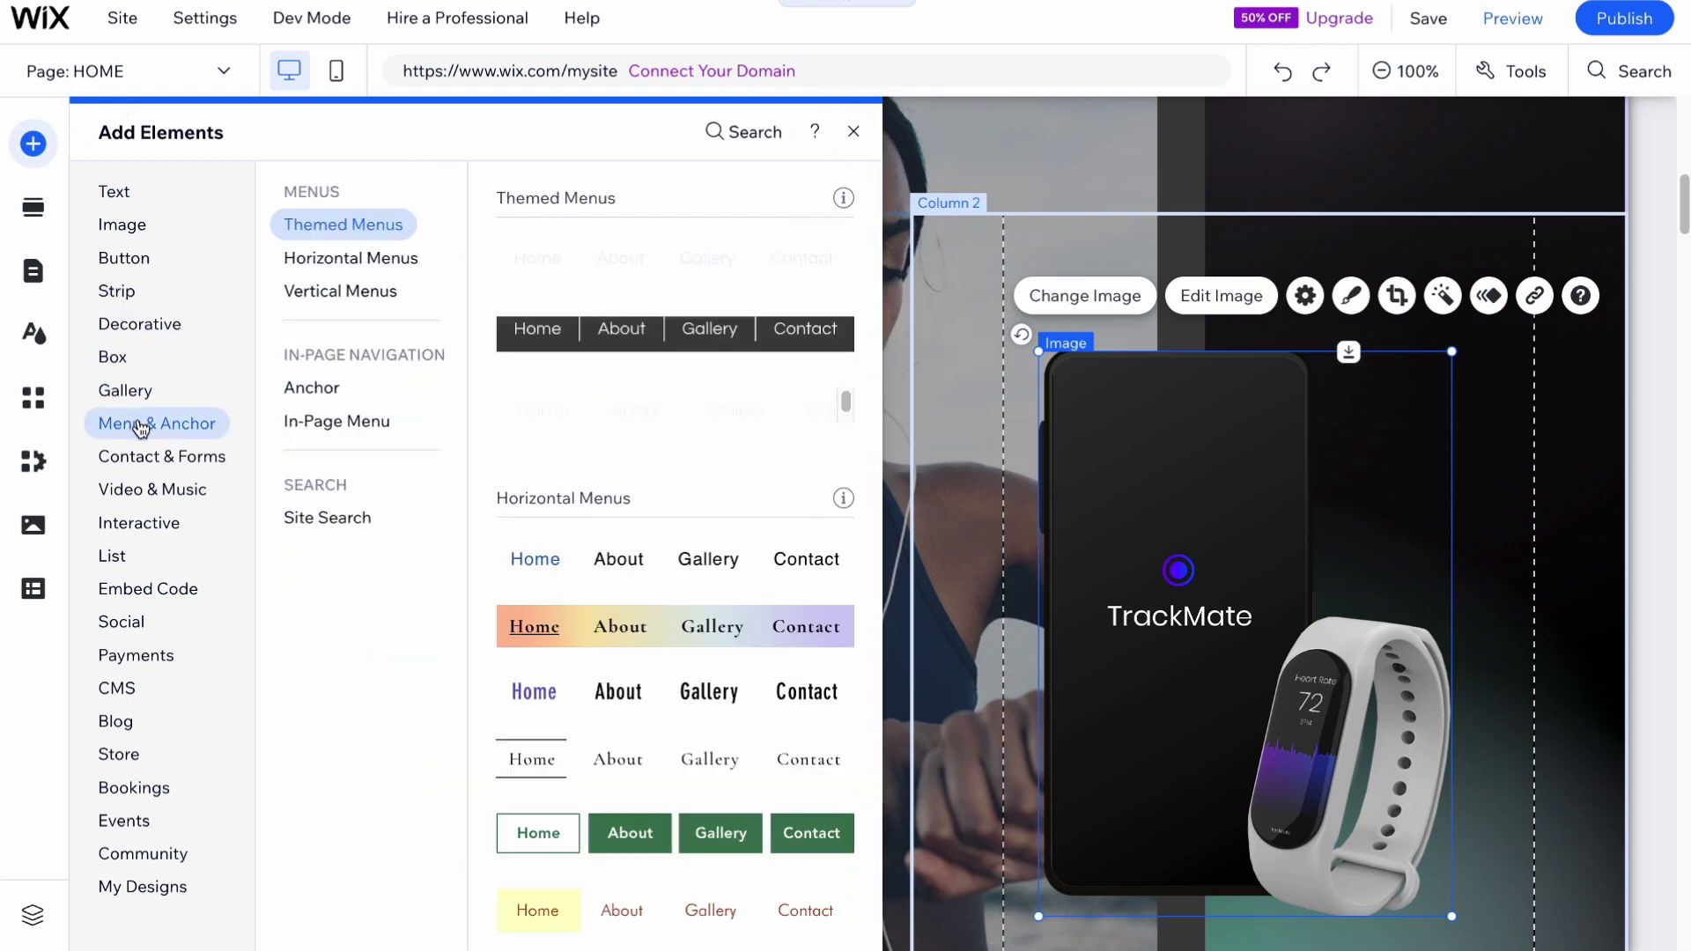
click(136, 325)
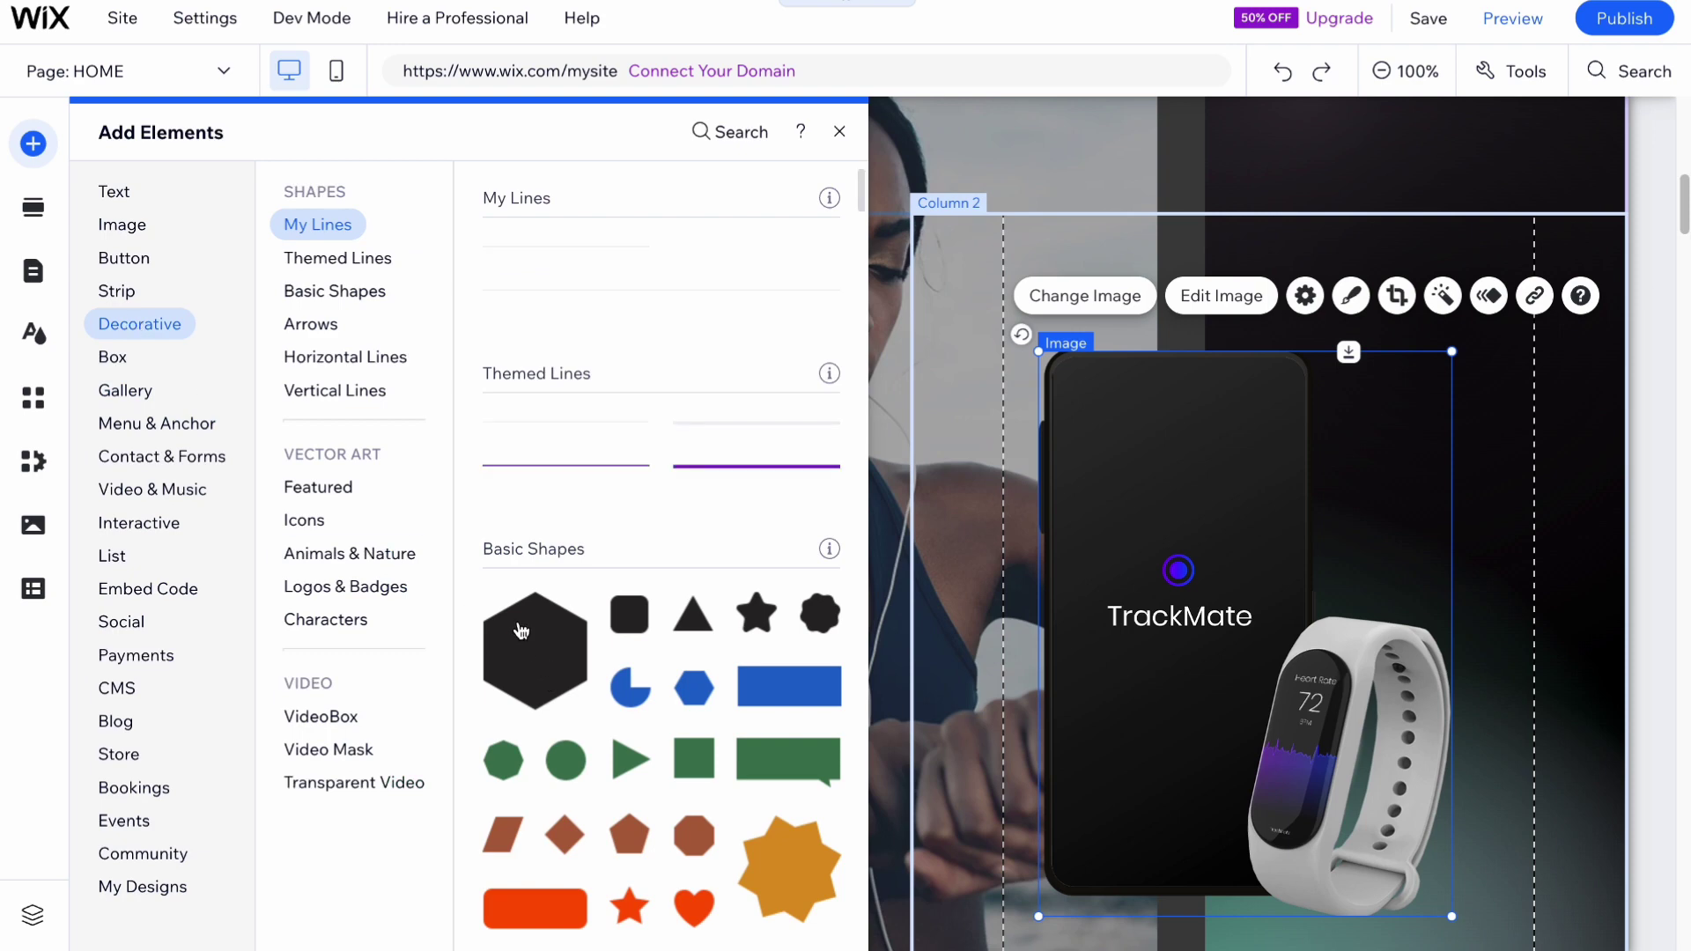
click(165, 228)
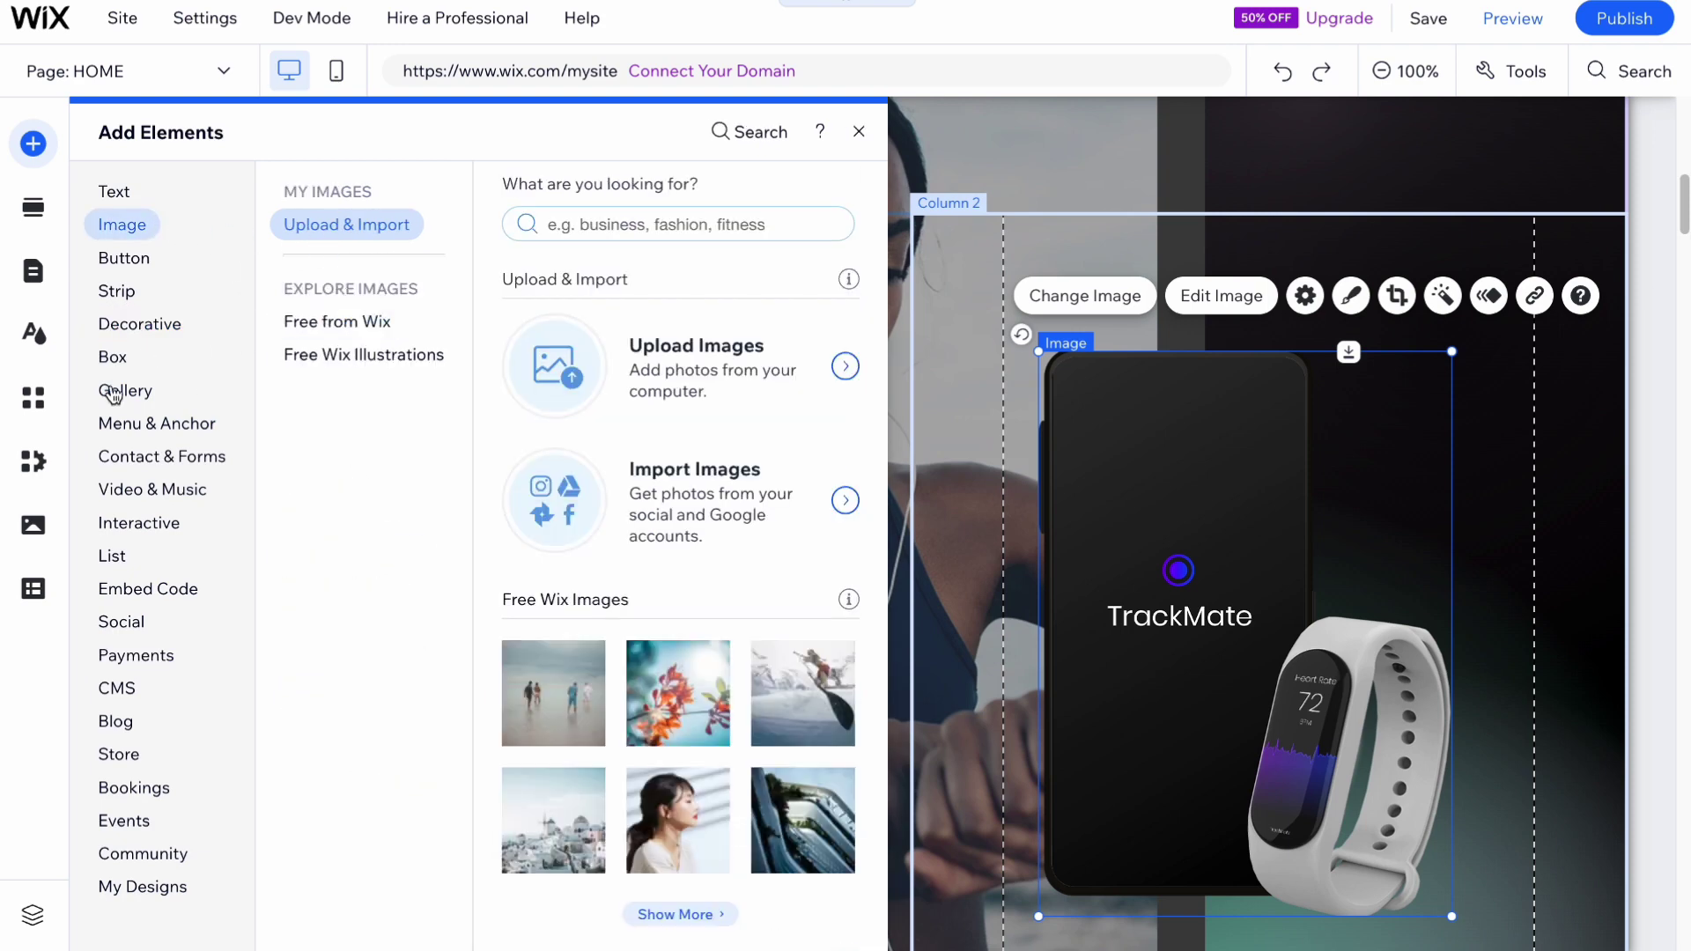
click(122, 527)
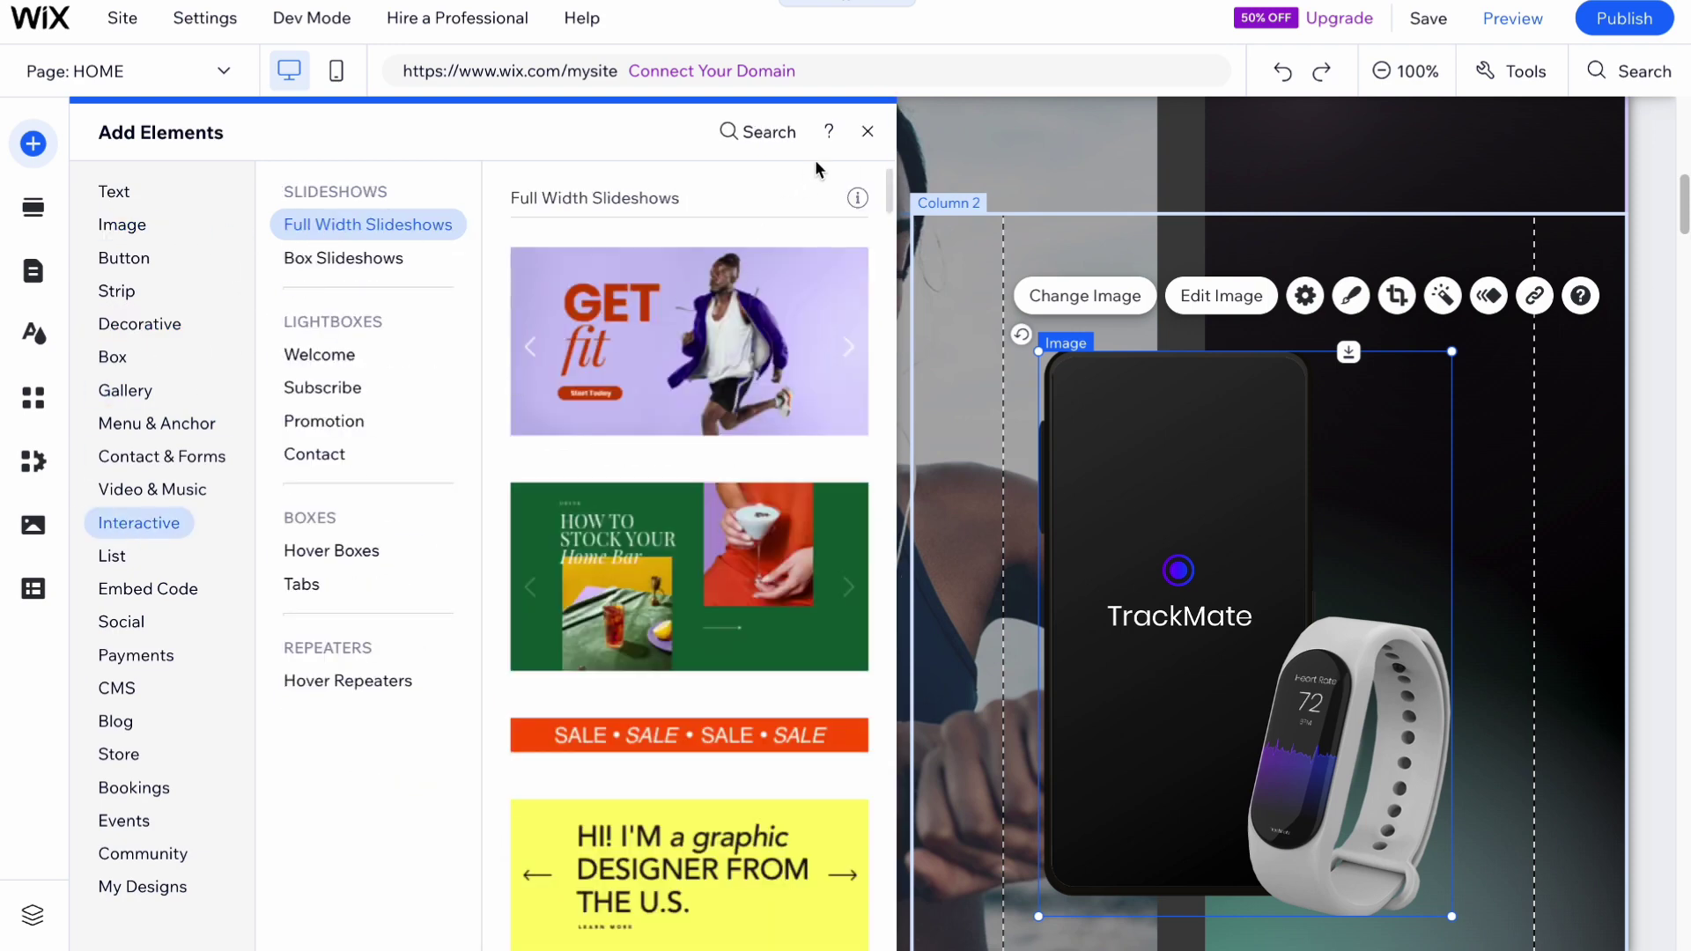
click(867, 132)
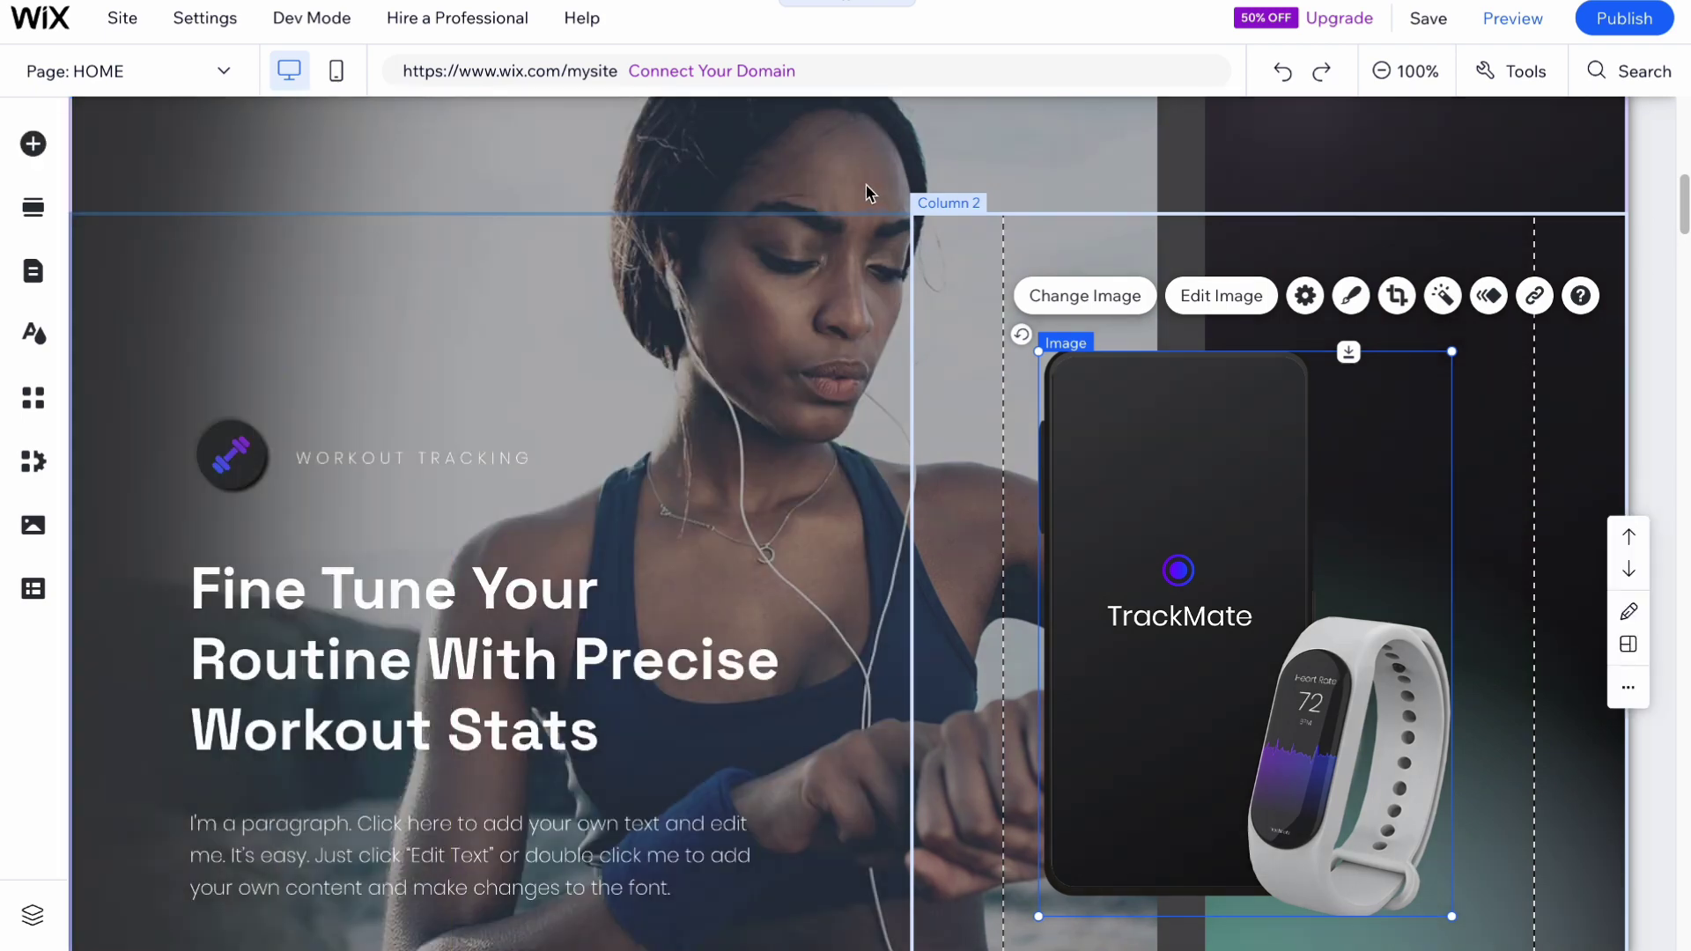
Save the site on the free Wix.com domain and publish it live
scroll(700, 588, up, 3)
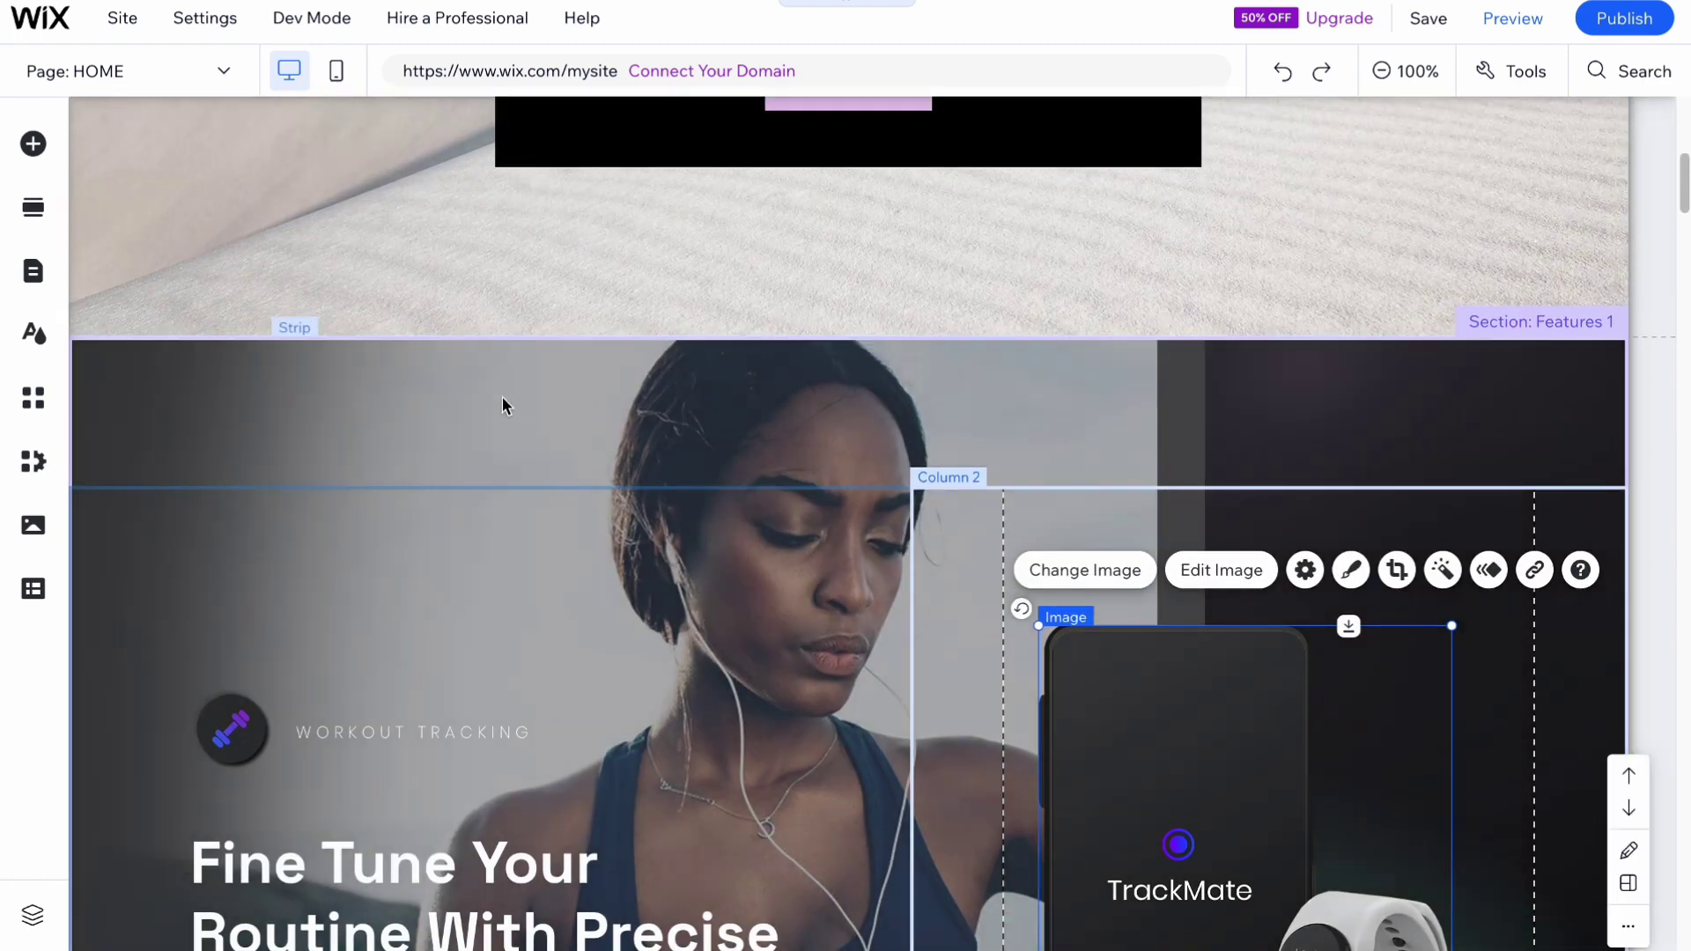
scroll(502, 396, up, 2)
scroll(502, 392, up, 5)
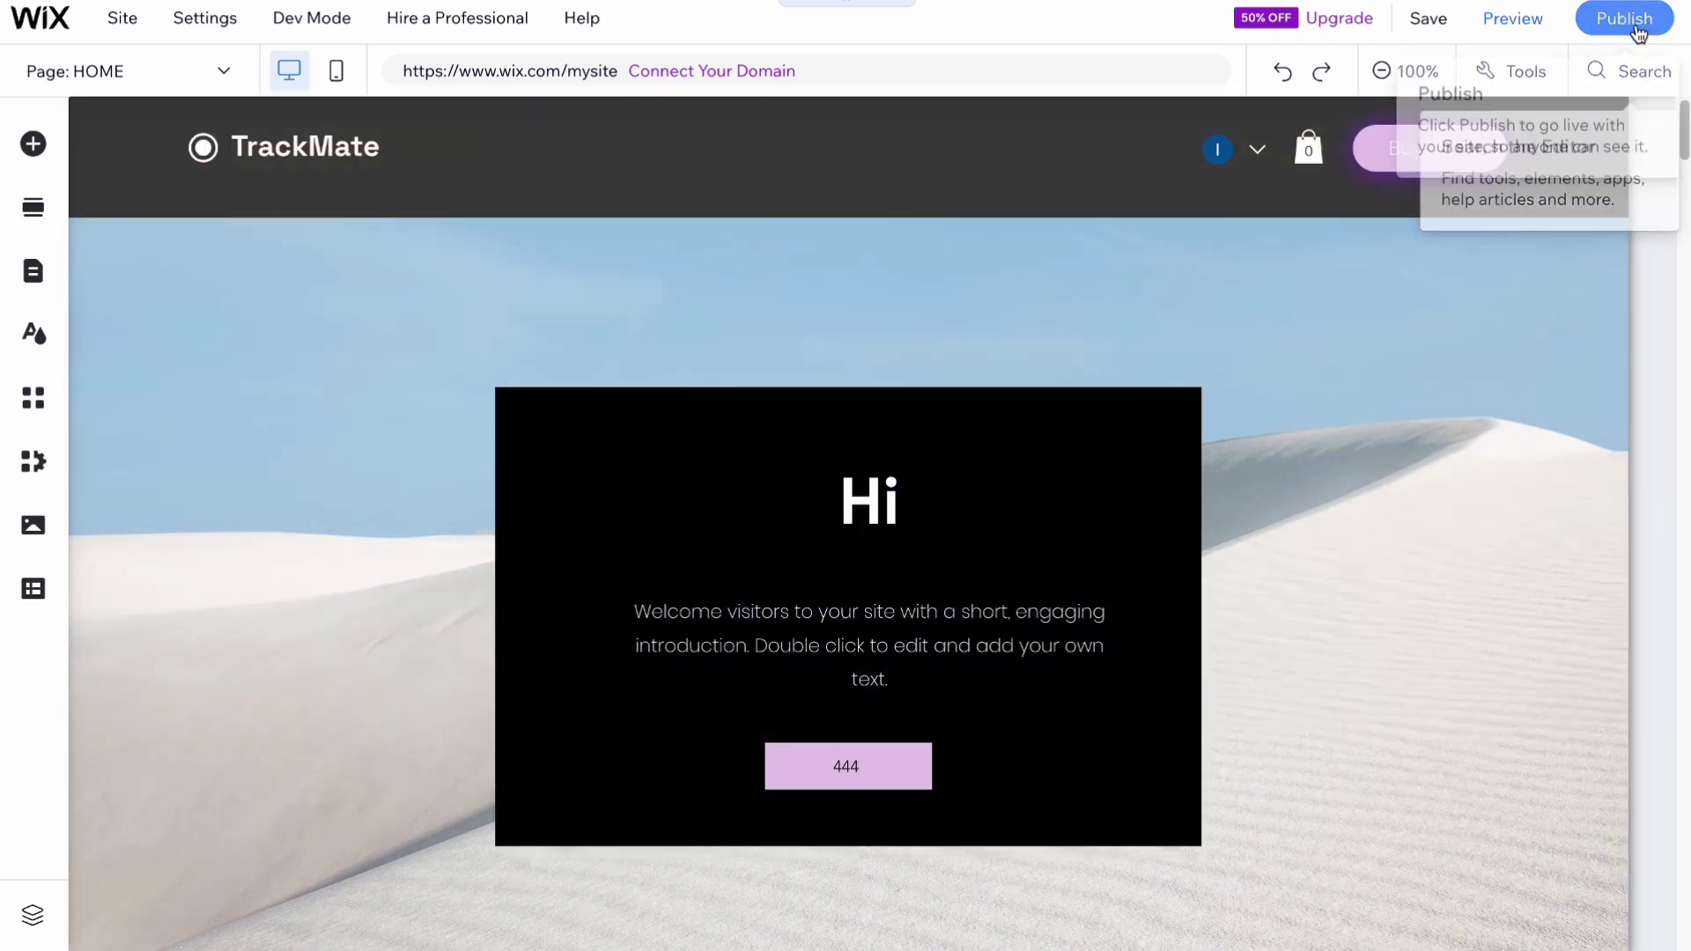
click(1624, 17)
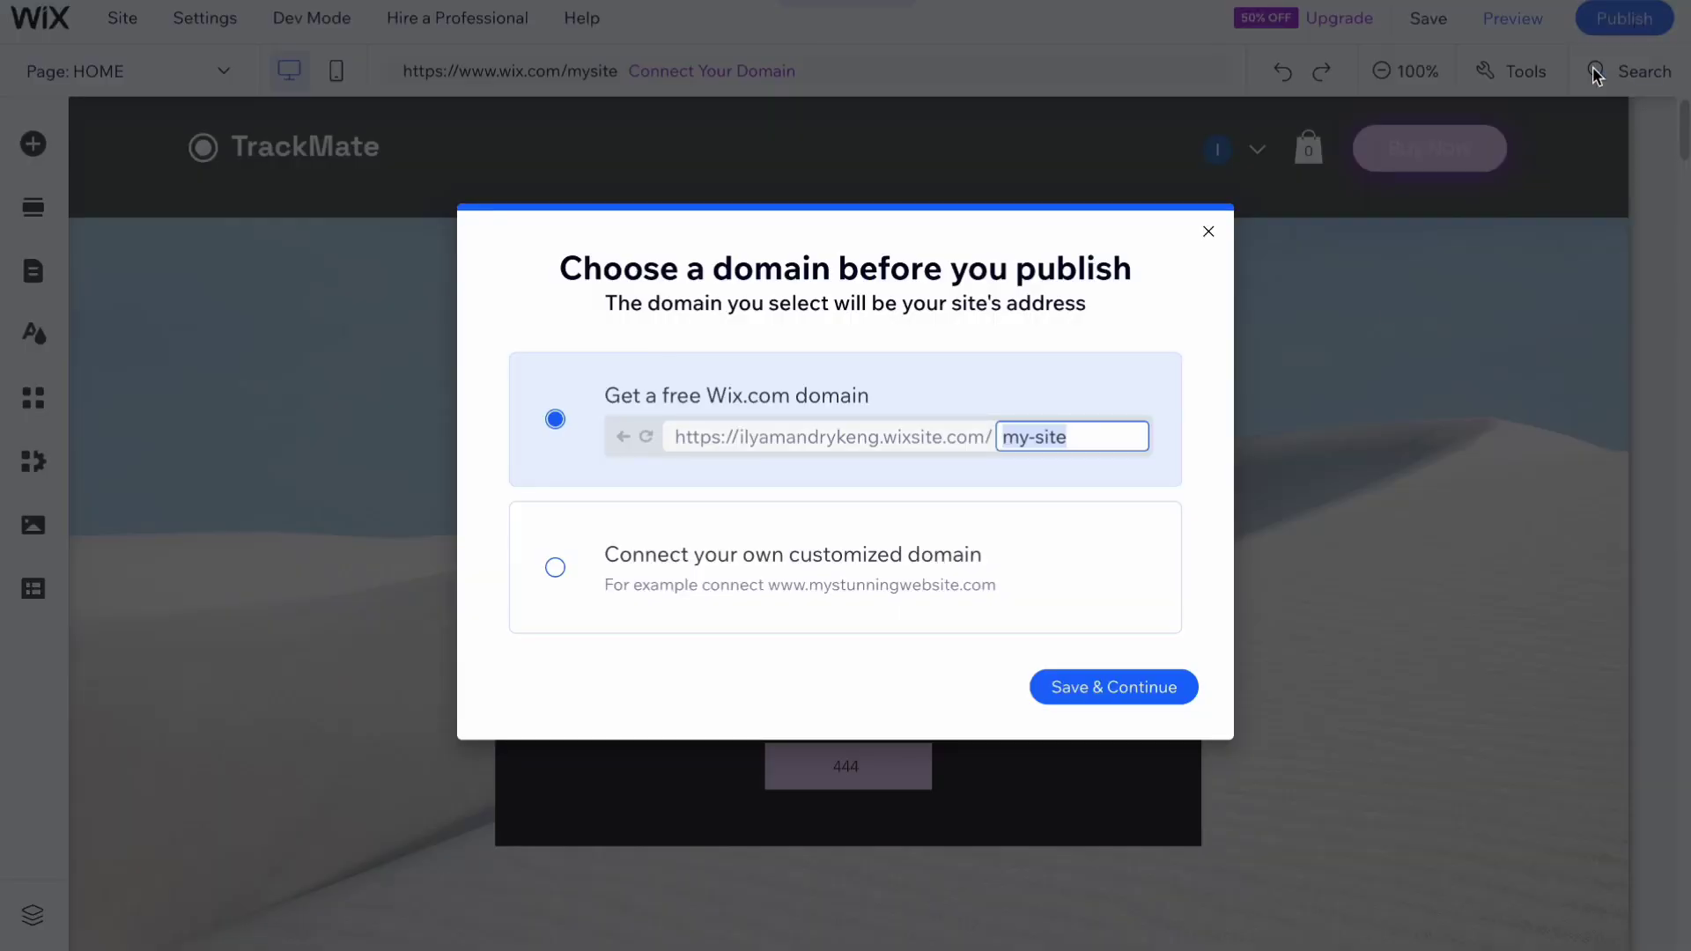
click(1143, 686)
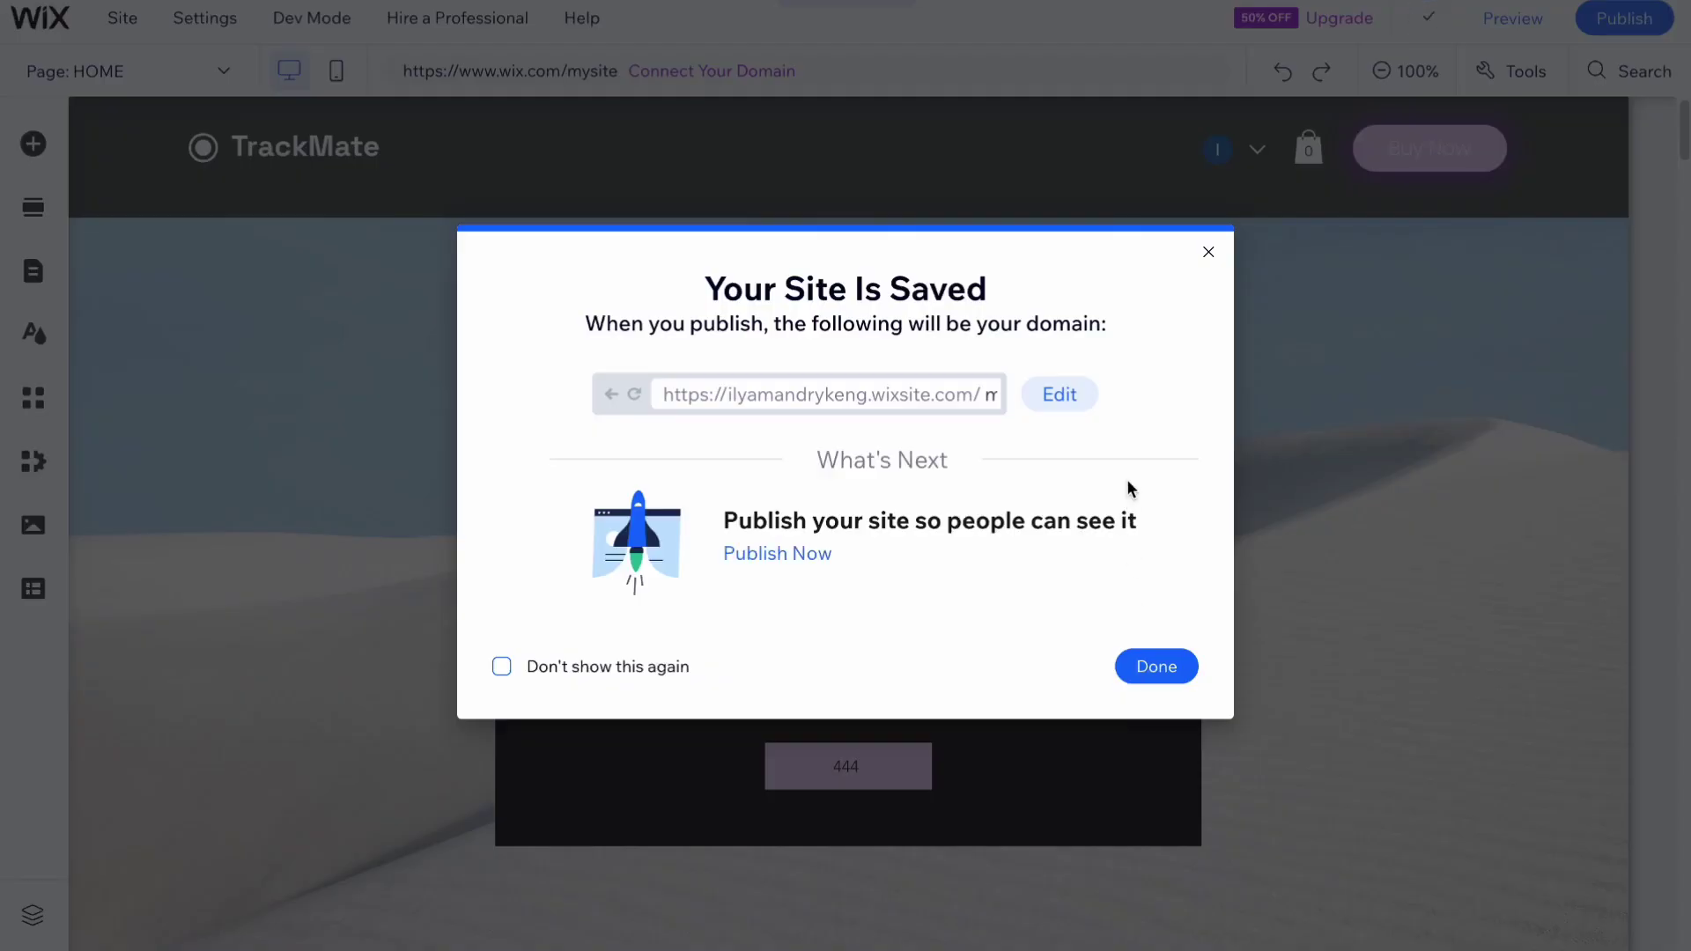
click(1157, 665)
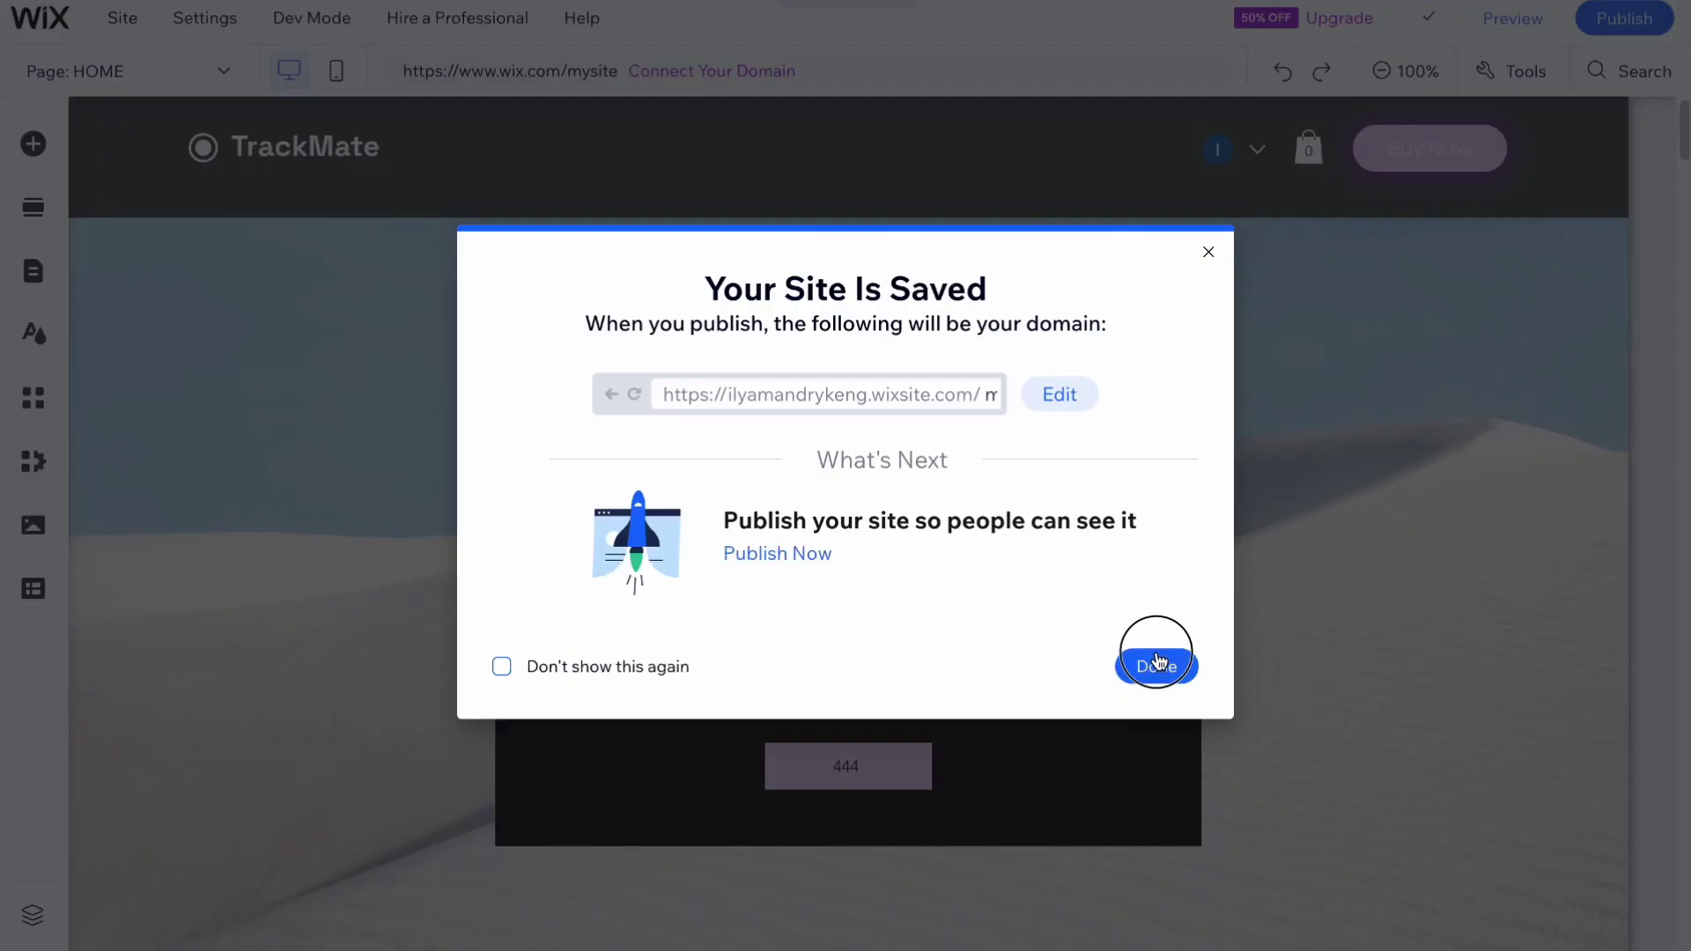
click(1613, 23)
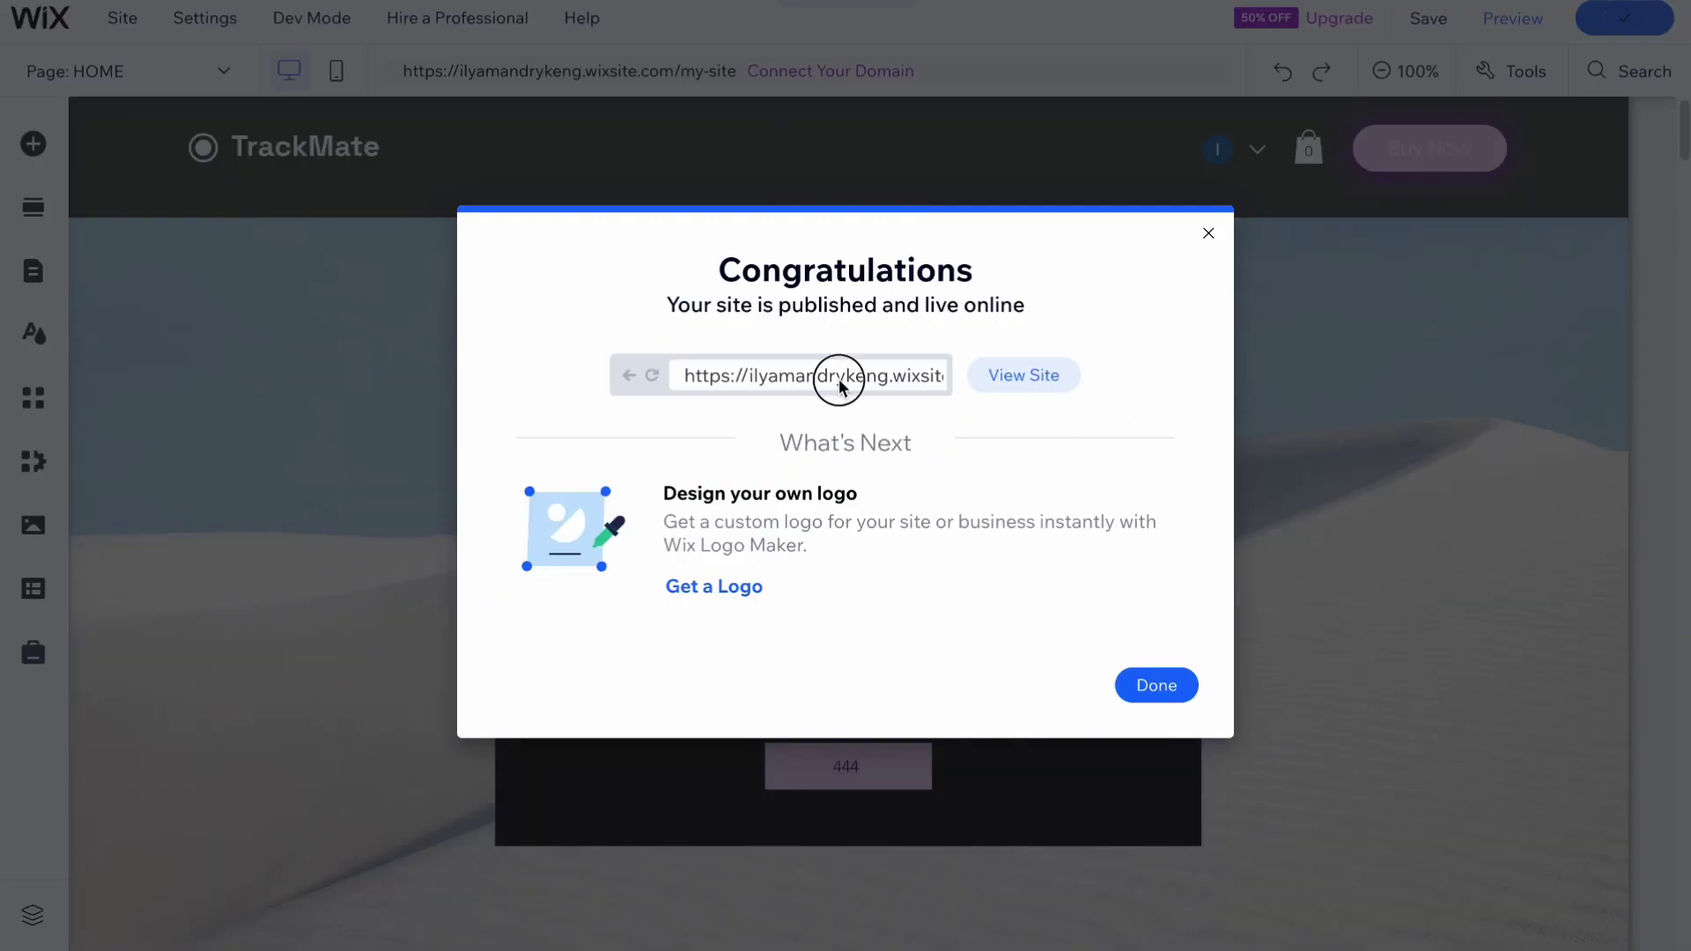
View the live published TrackMate site and scroll through it
click(1038, 373)
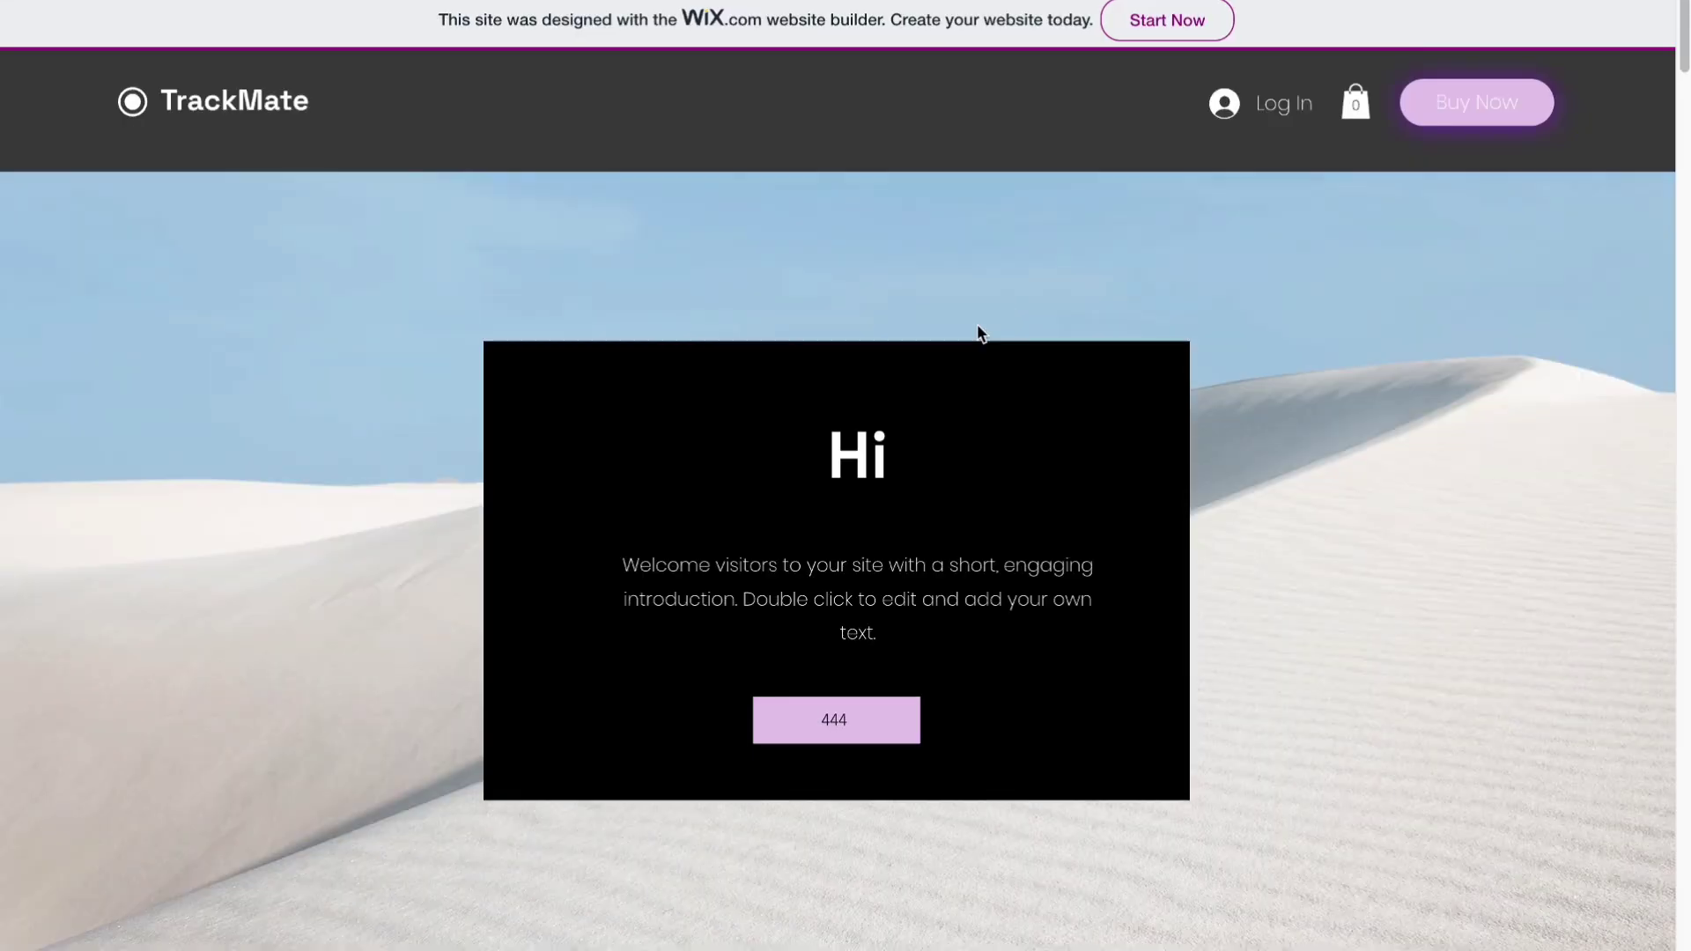
scroll(922, 458, down, 1)
scroll(922, 457, down, 20)
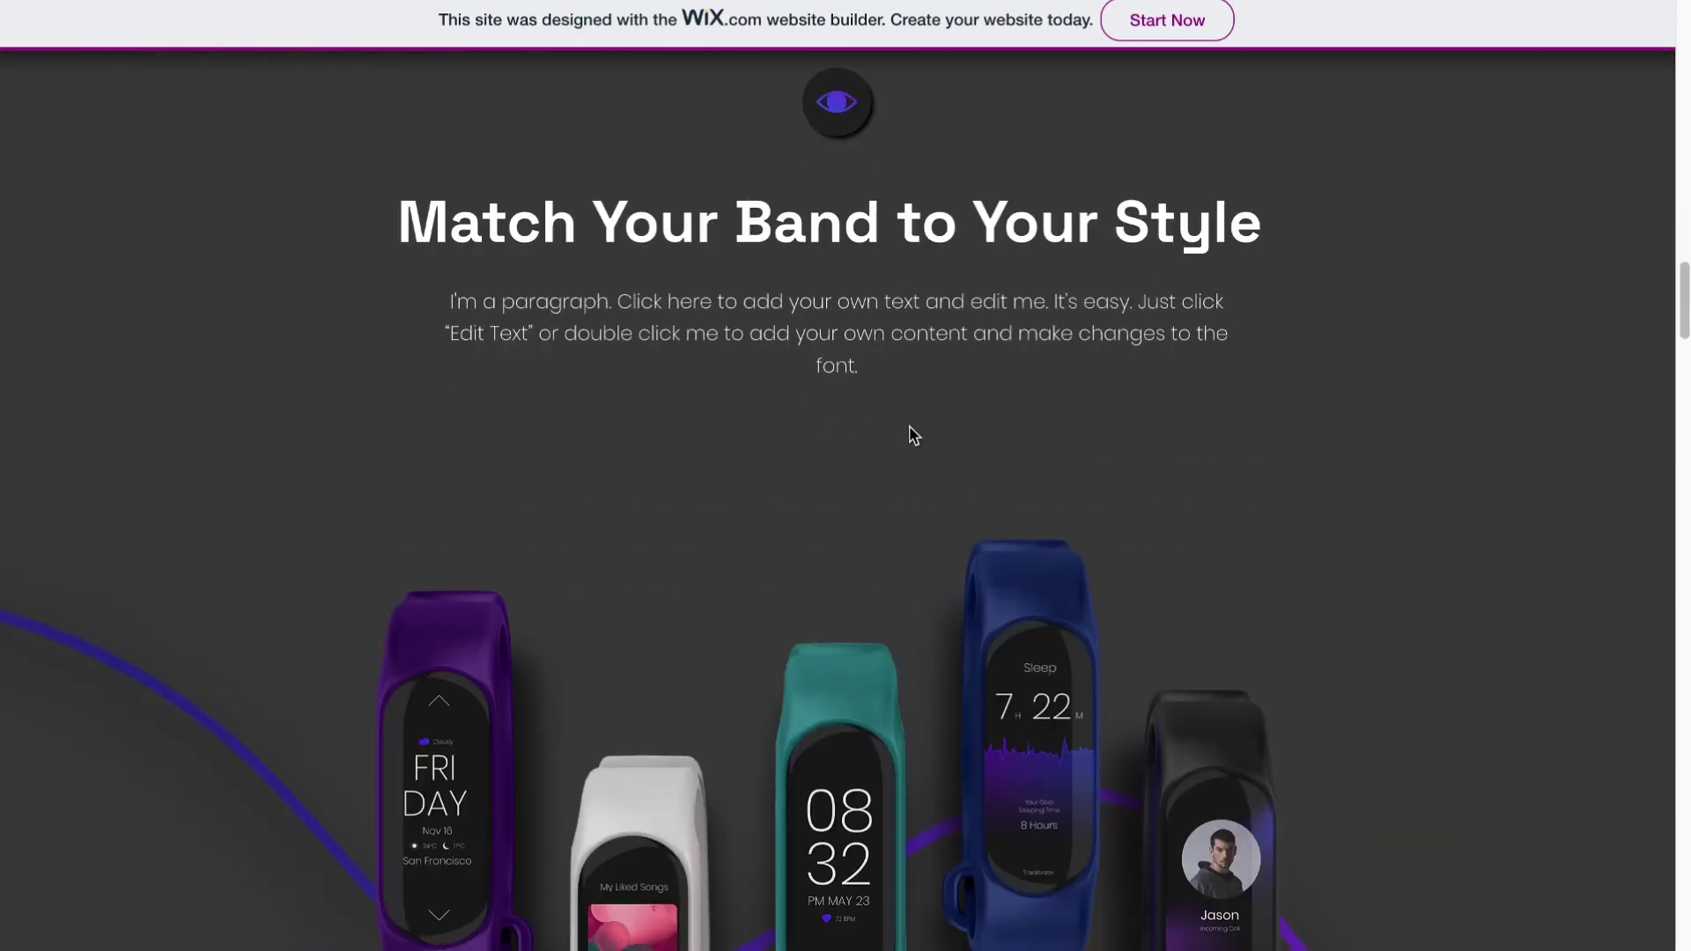
scroll(907, 427, down, 20)
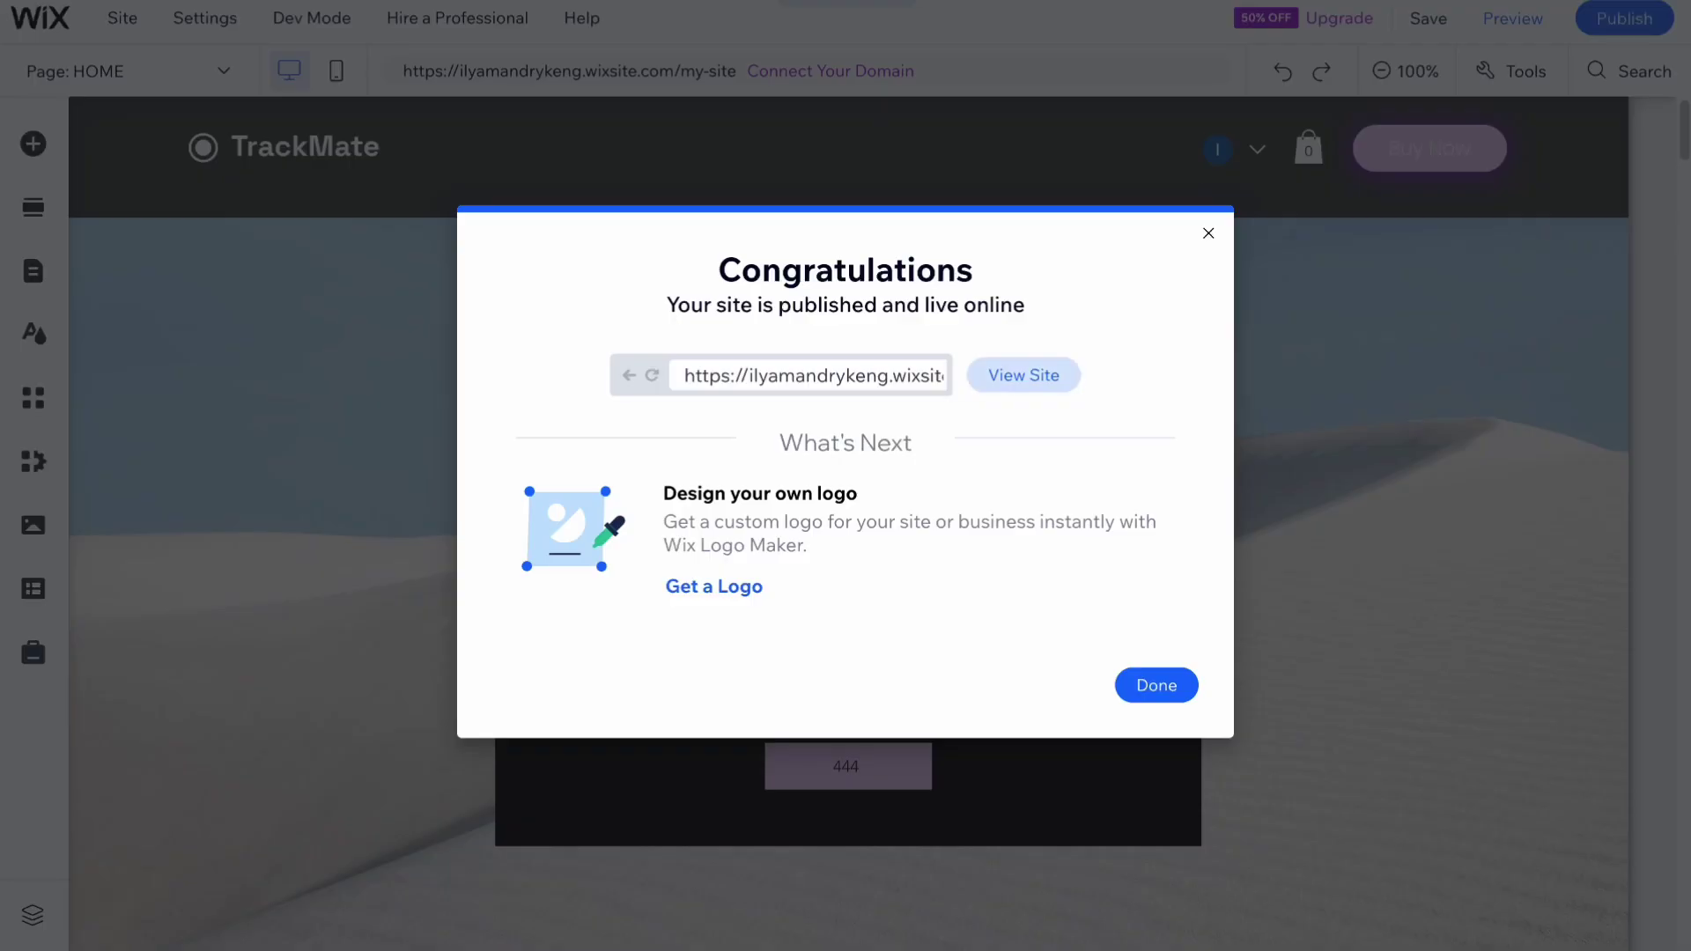
Dismiss the congratulations and mobile prompts and go to the site dashboard
click(1208, 234)
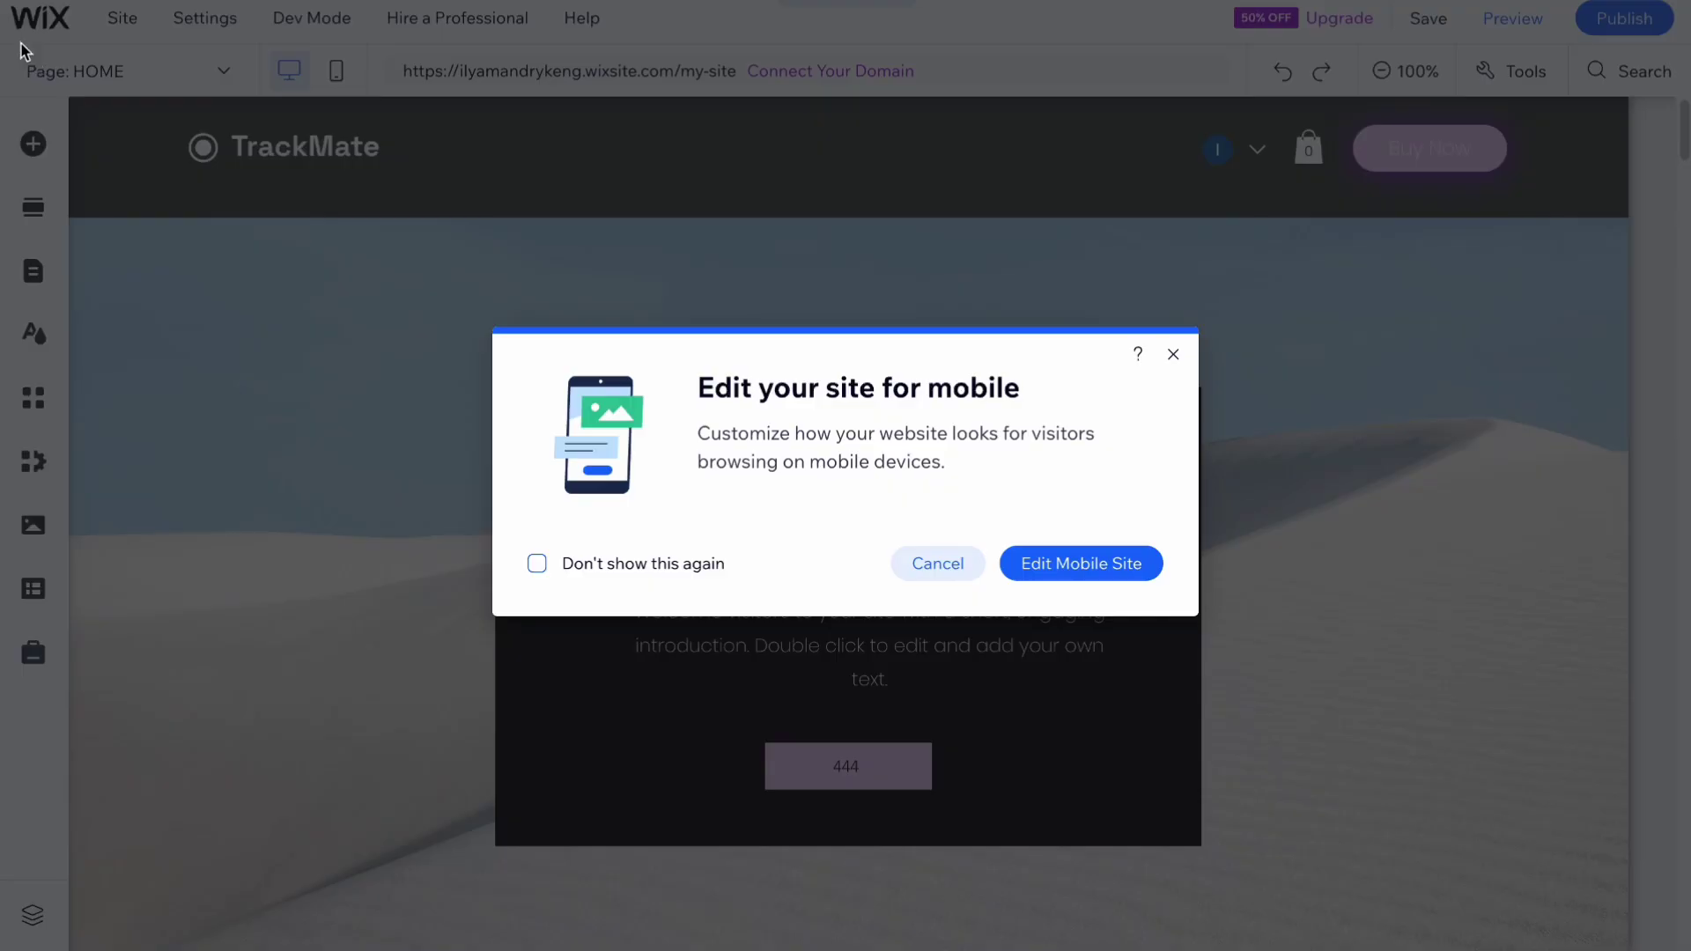
click(1174, 358)
mouse_move(58, 19)
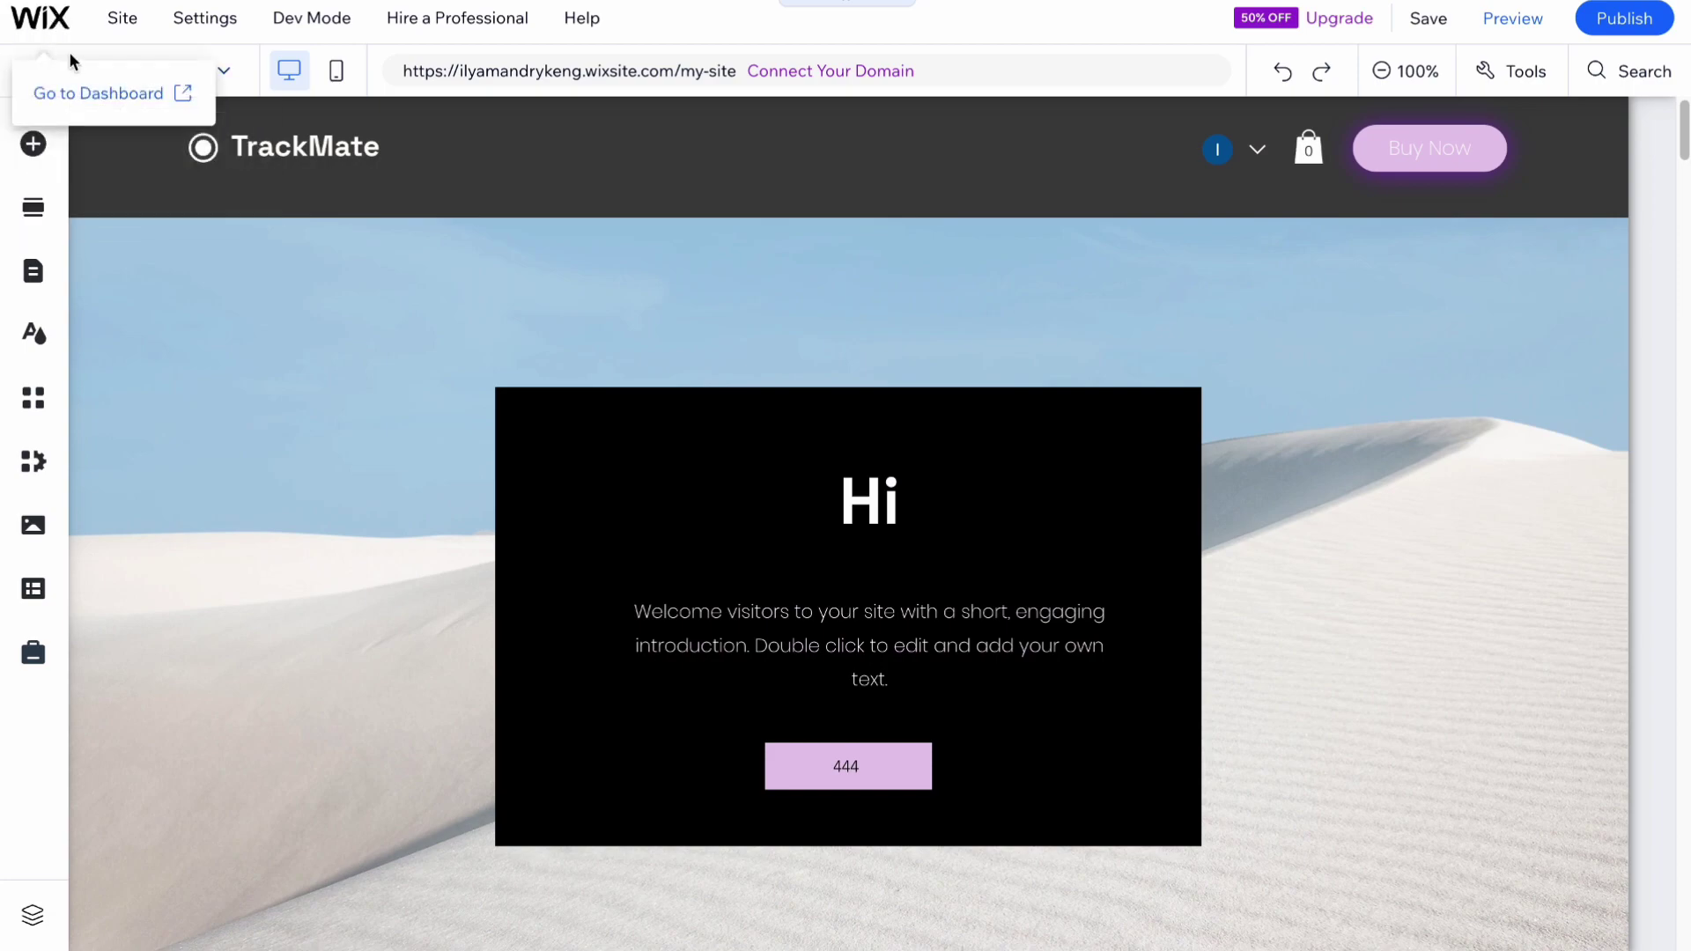
click(81, 93)
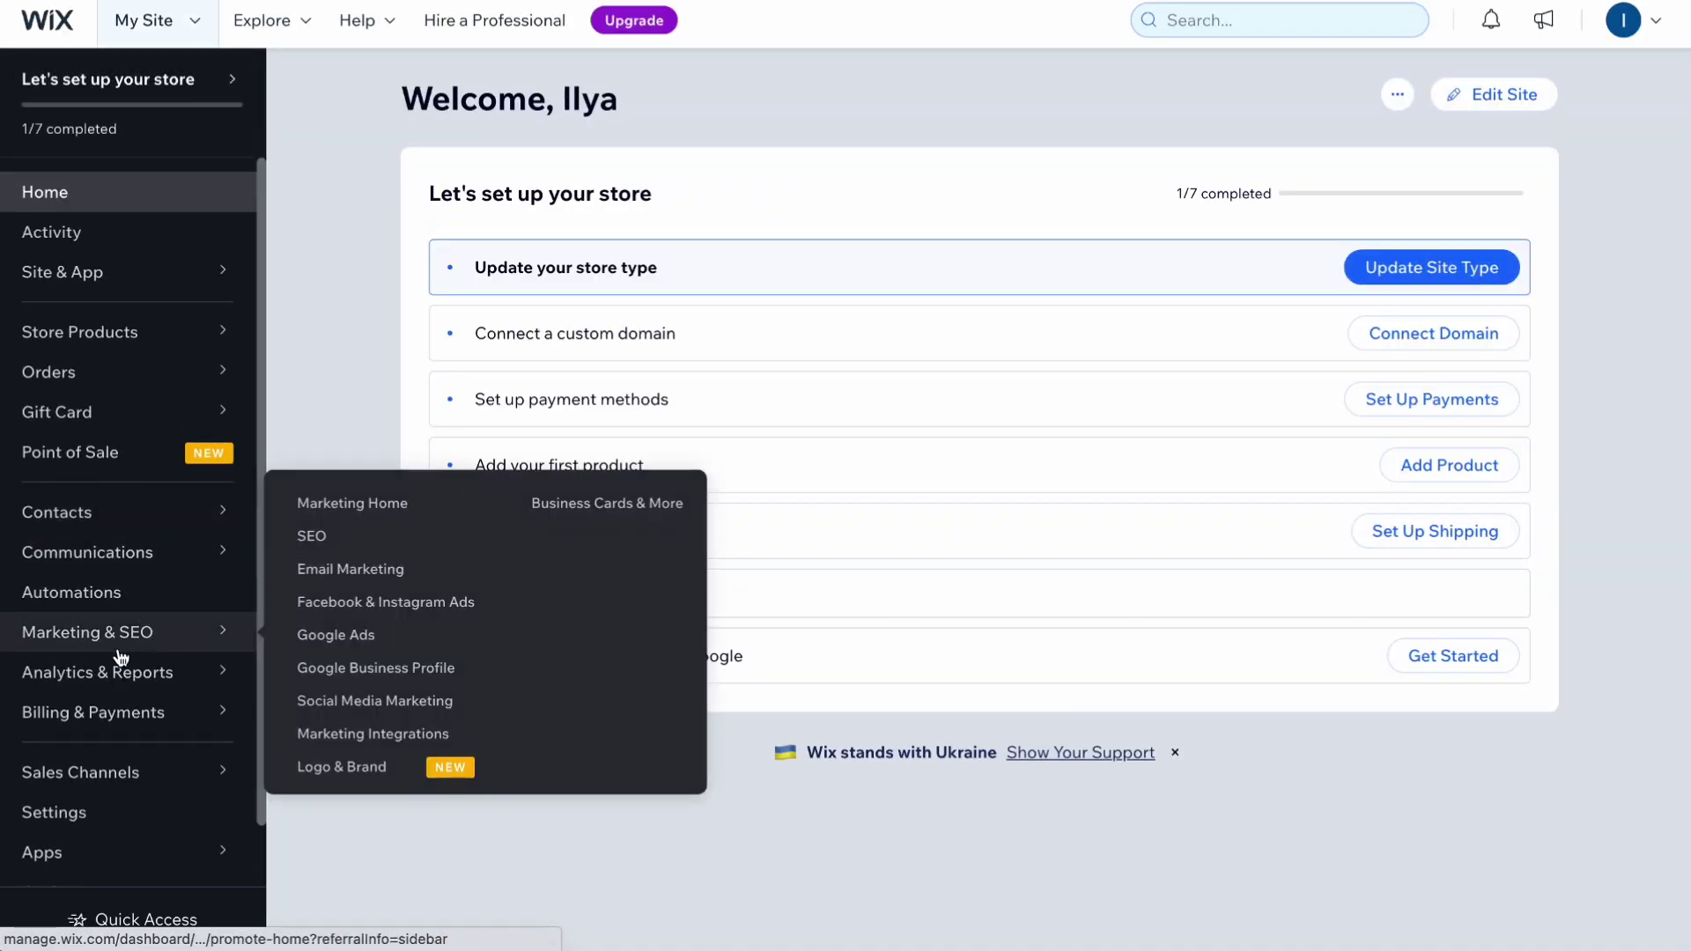
Open Marketing & SEO and view the Traffic Overview report for the last 30 days
click(128, 631)
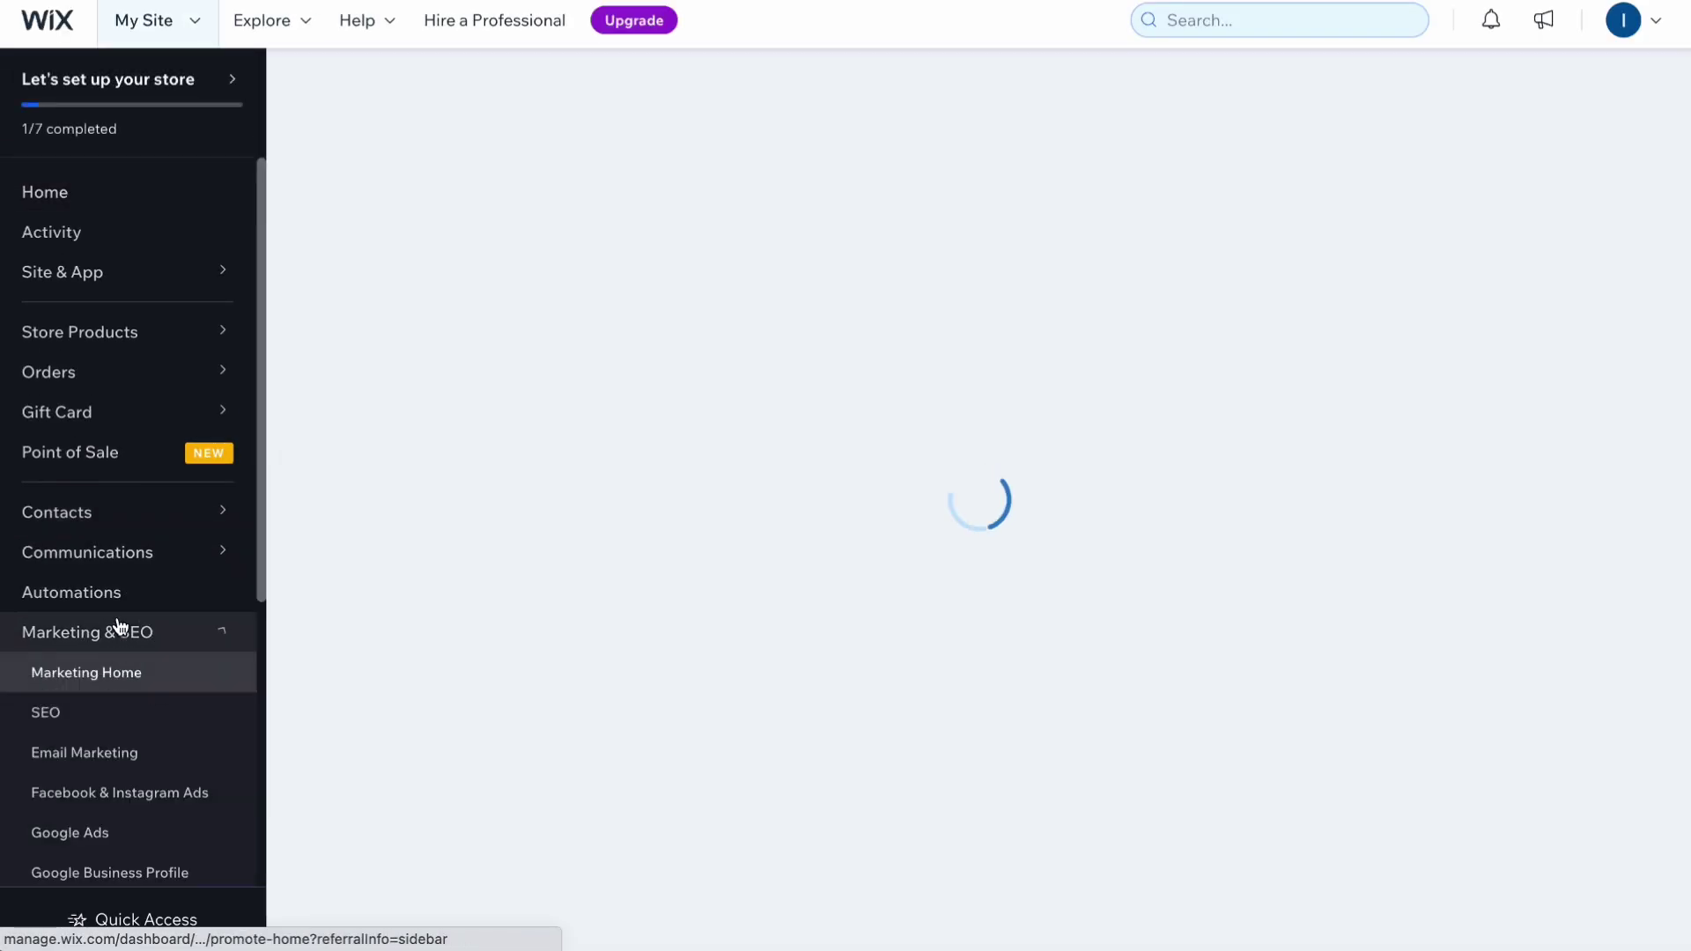
scroll(124, 626, down, 2)
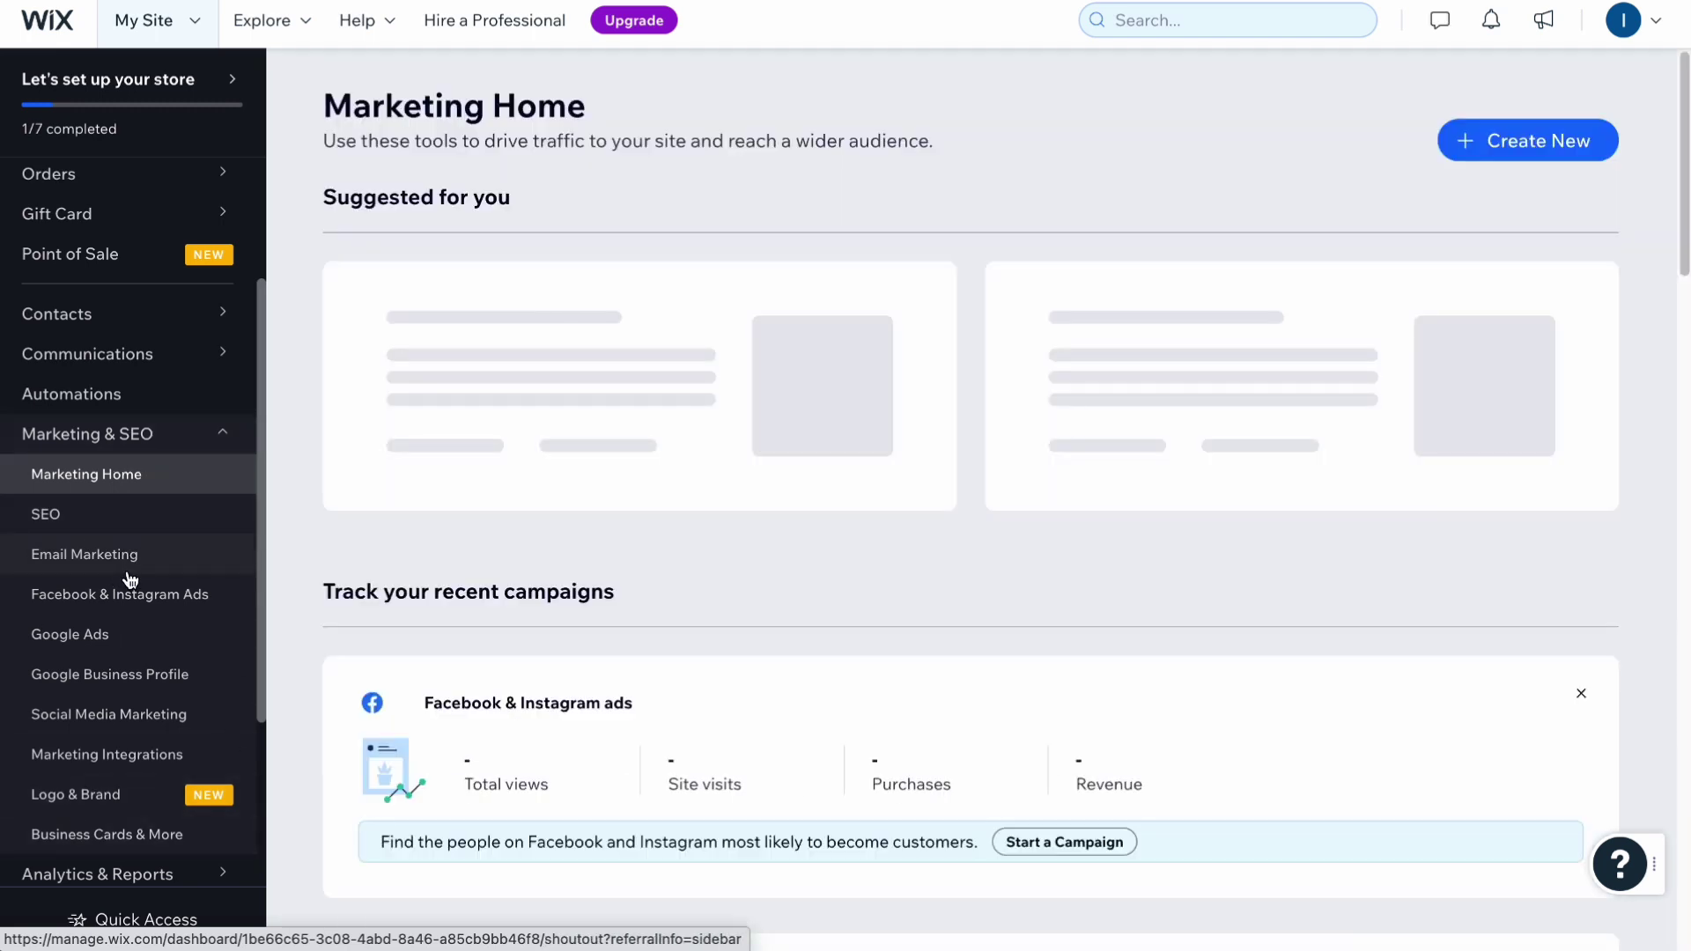
scroll(136, 537, down, 2)
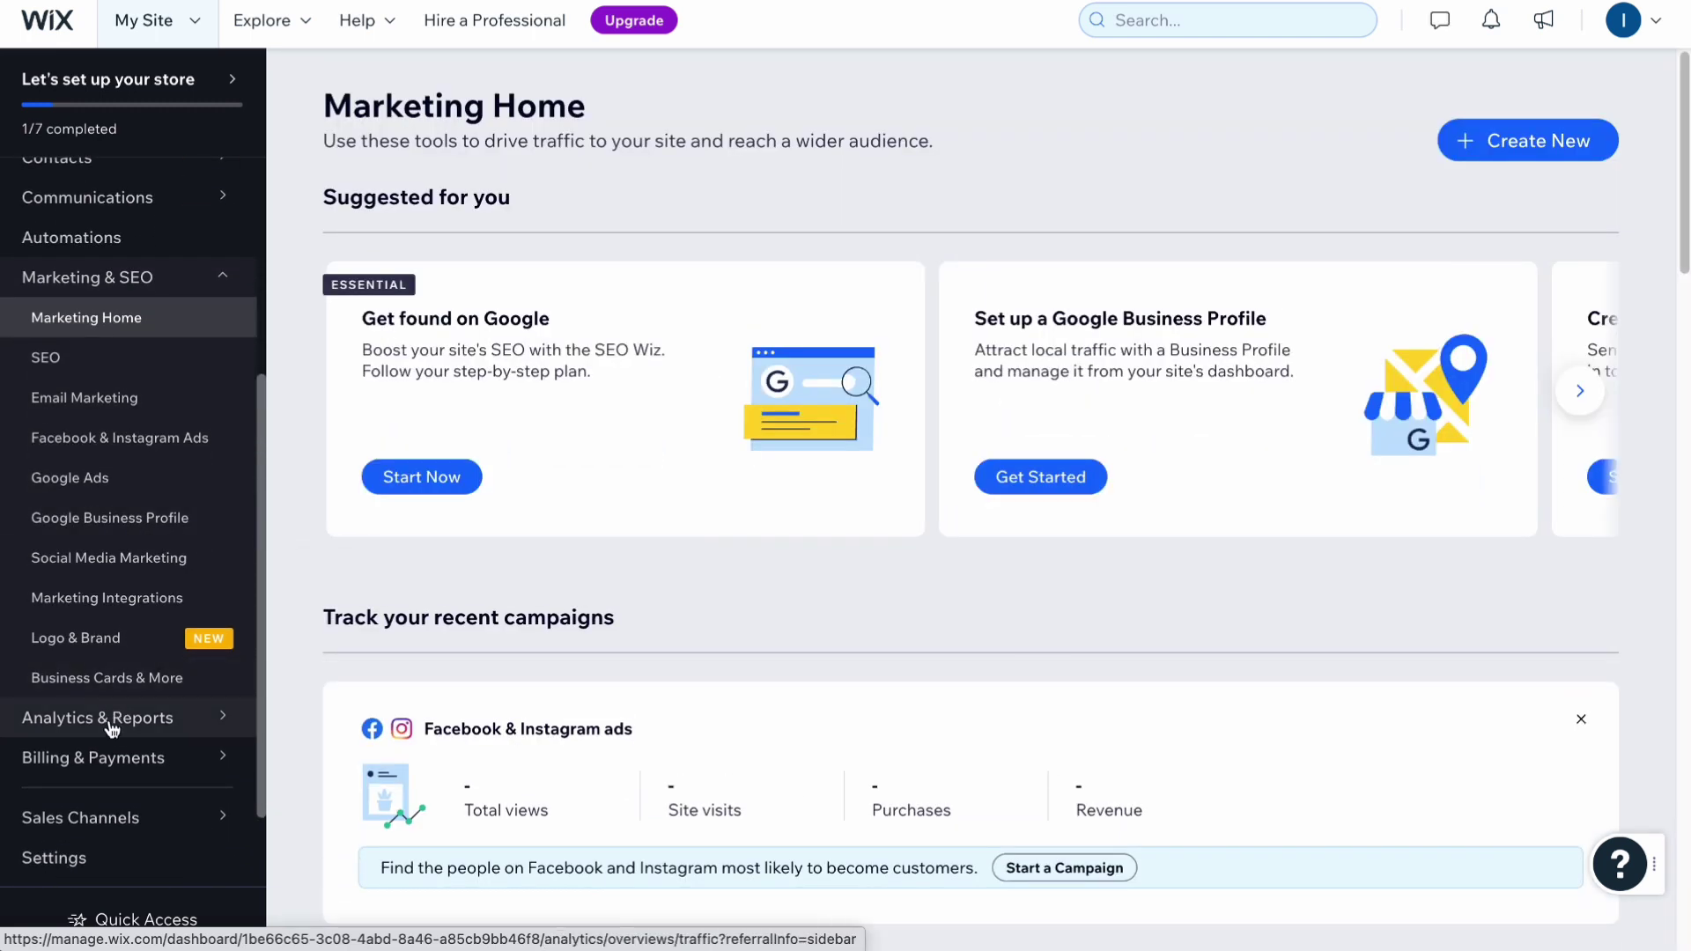
click(110, 731)
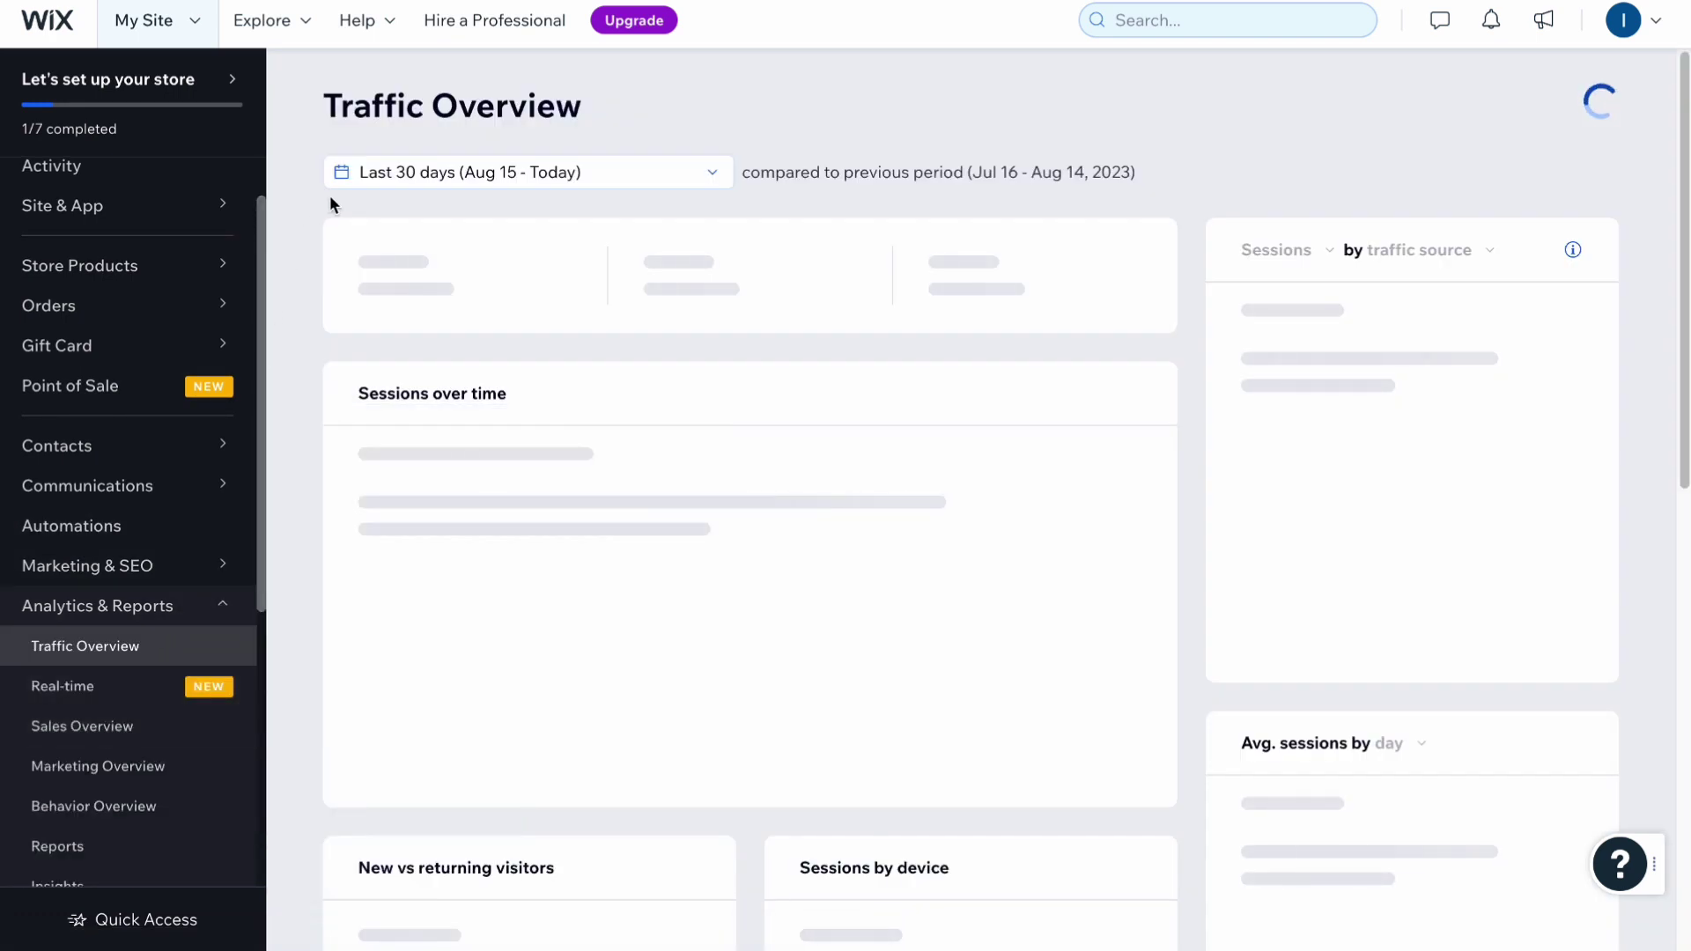
mouse_move(152, 267)
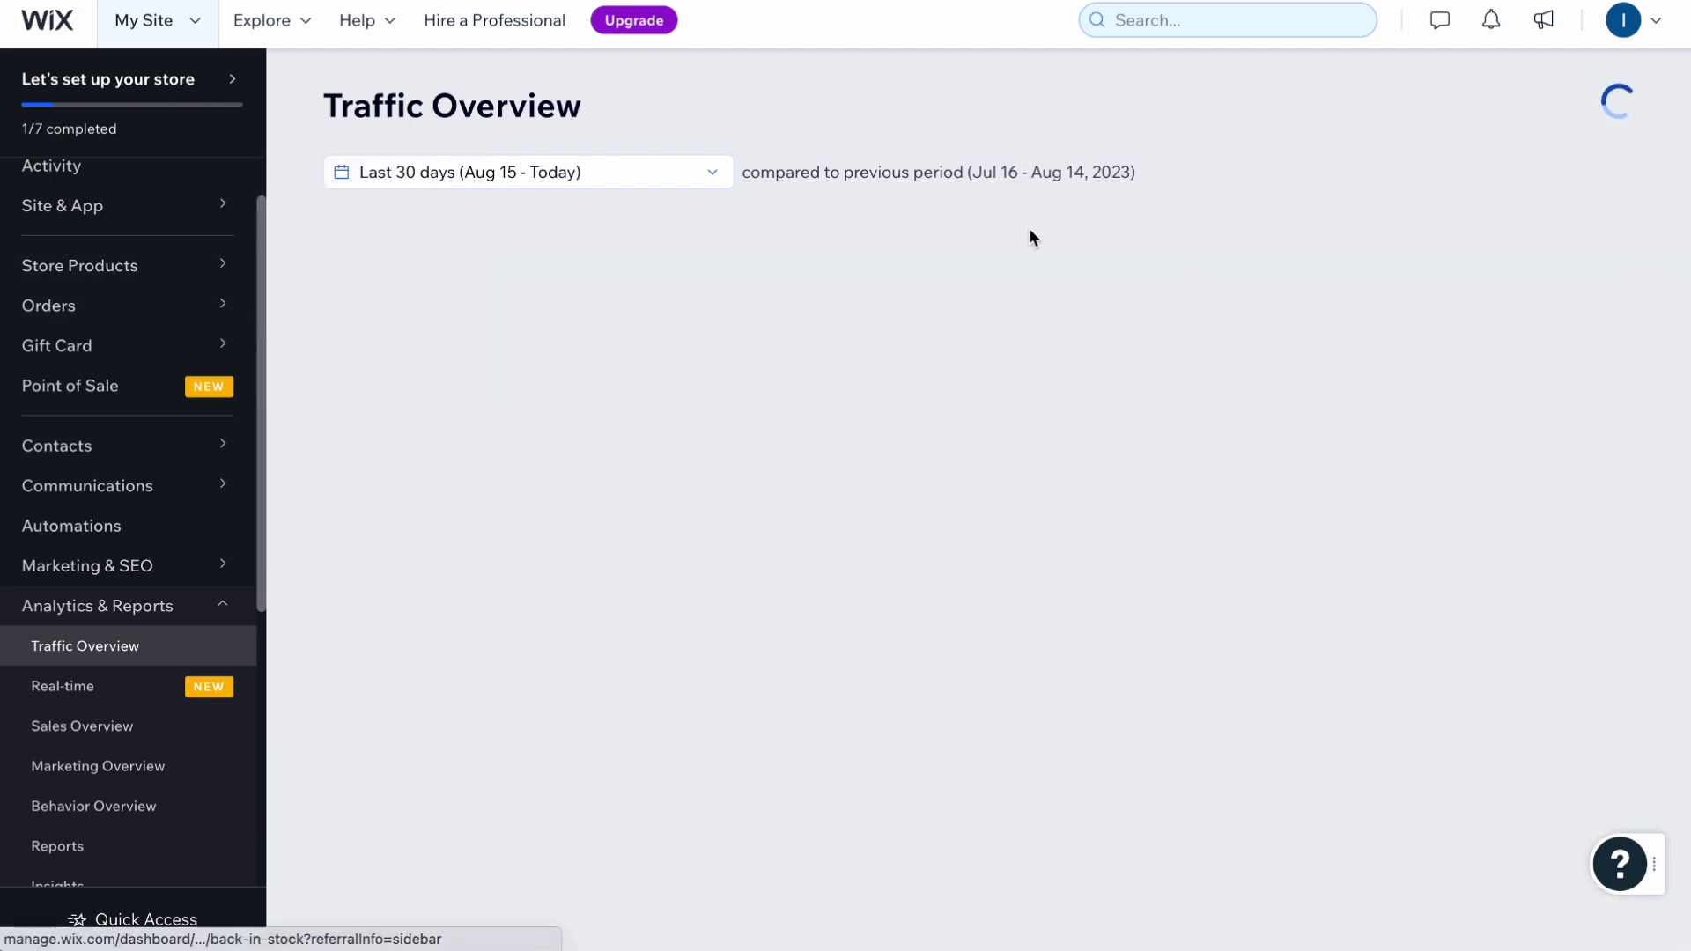
Browse the Premium plans pricing, from Enterprise down to the Light plan
click(643, 27)
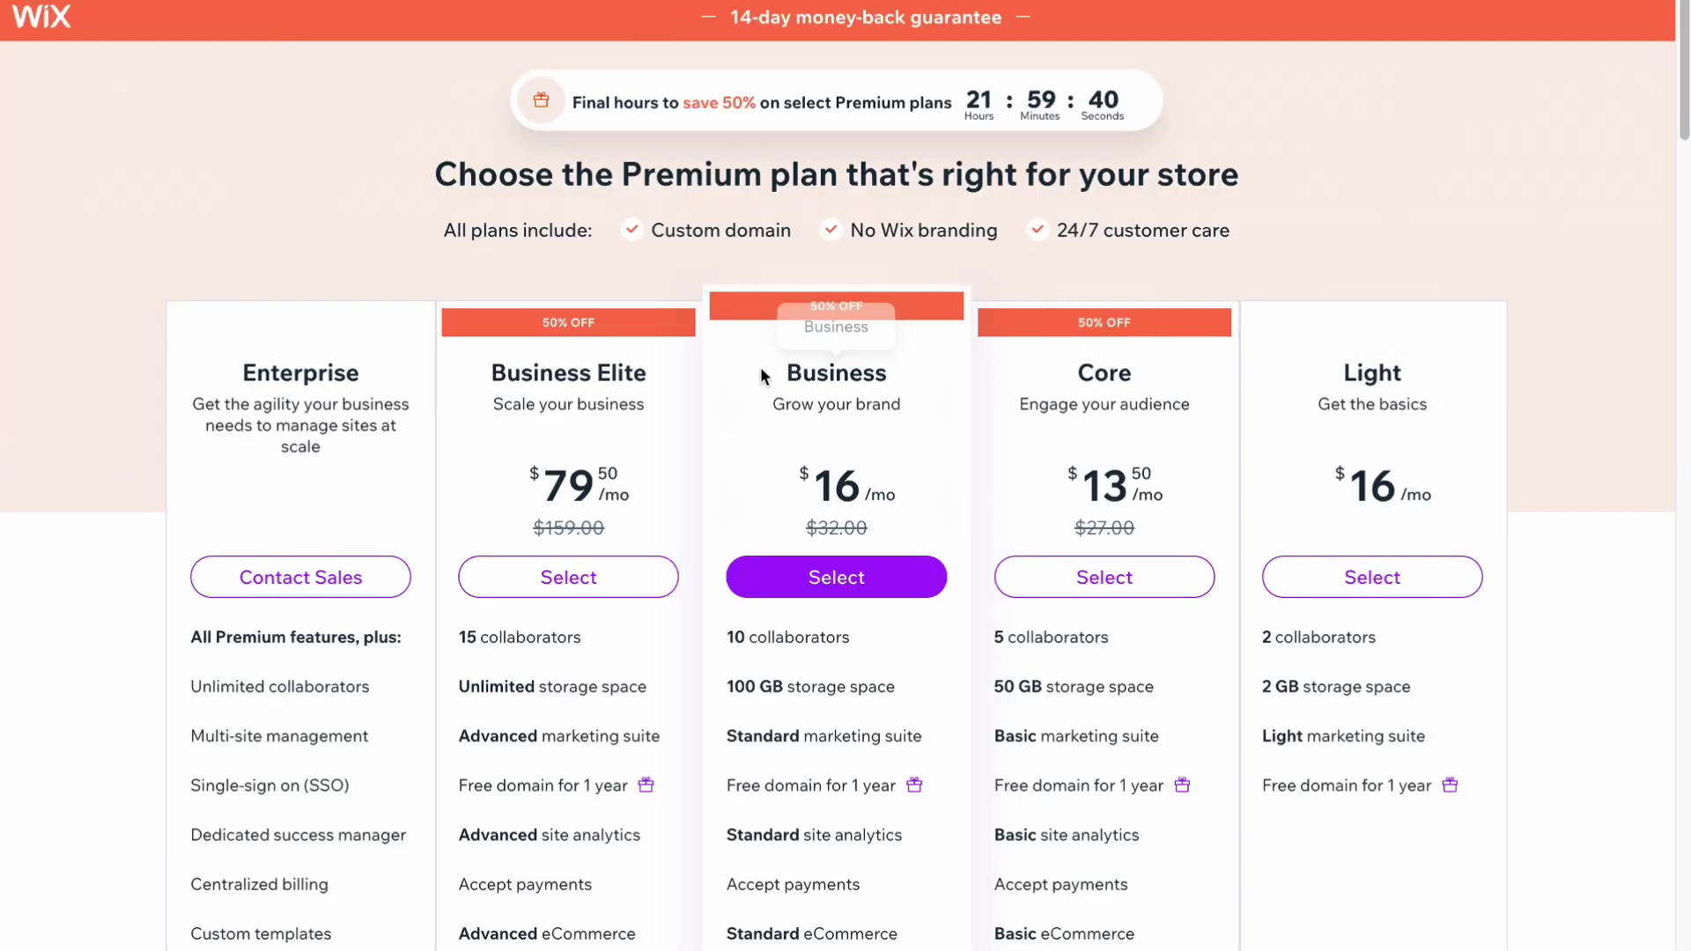
scroll(1132, 272, down, 3)
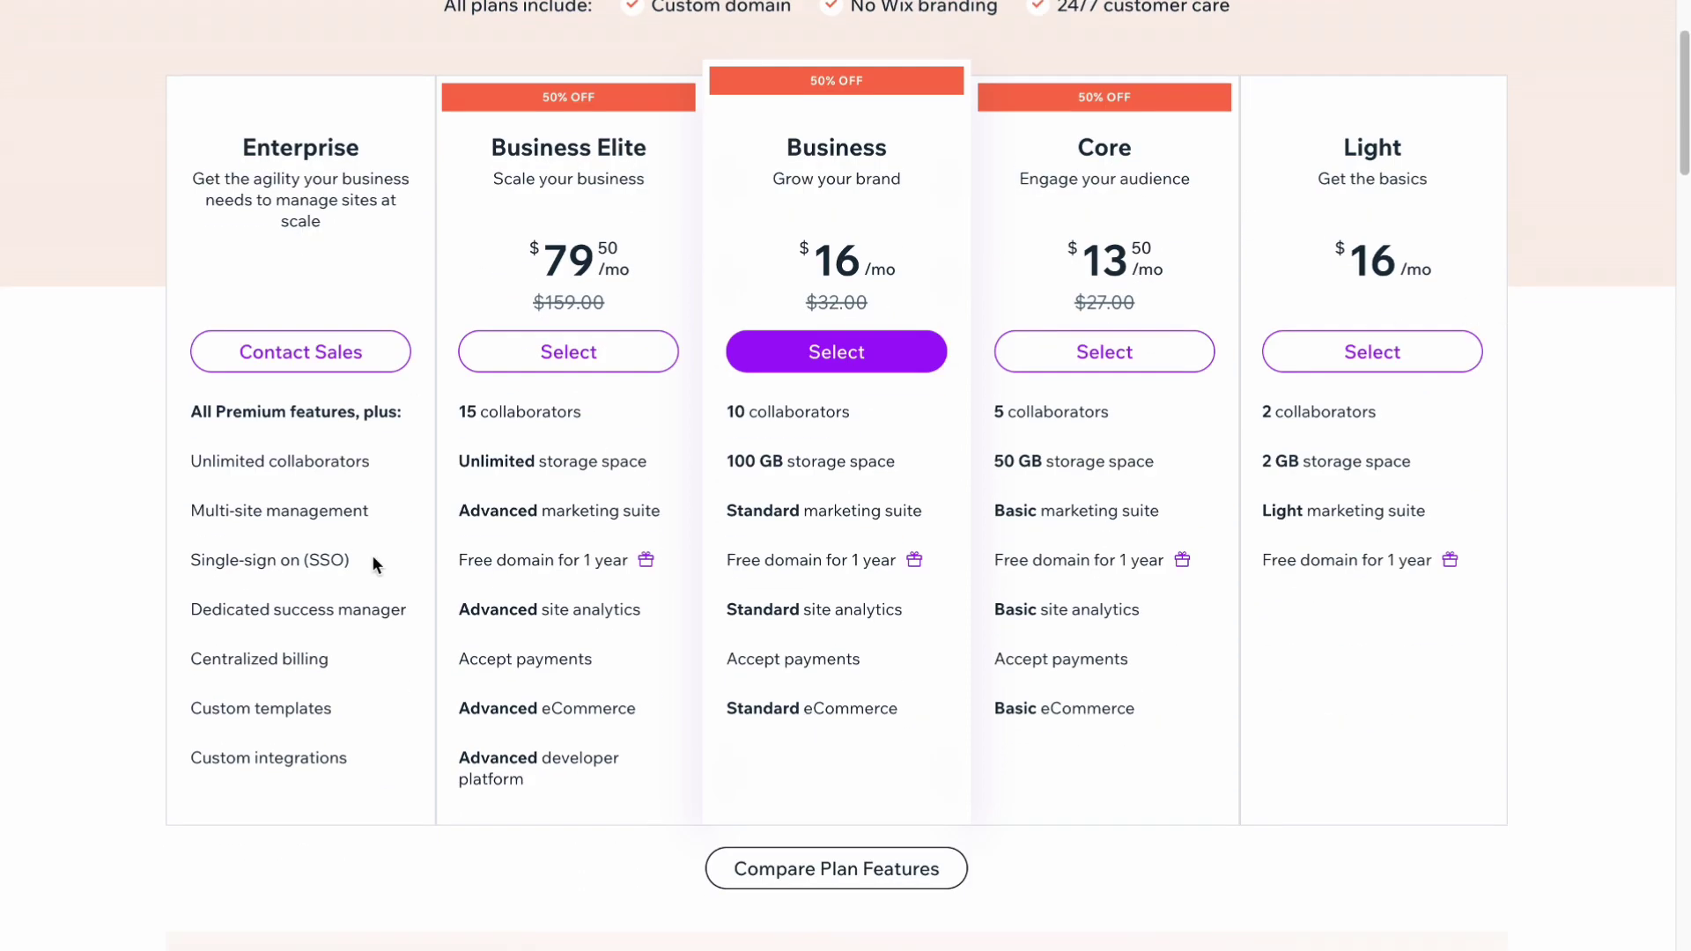